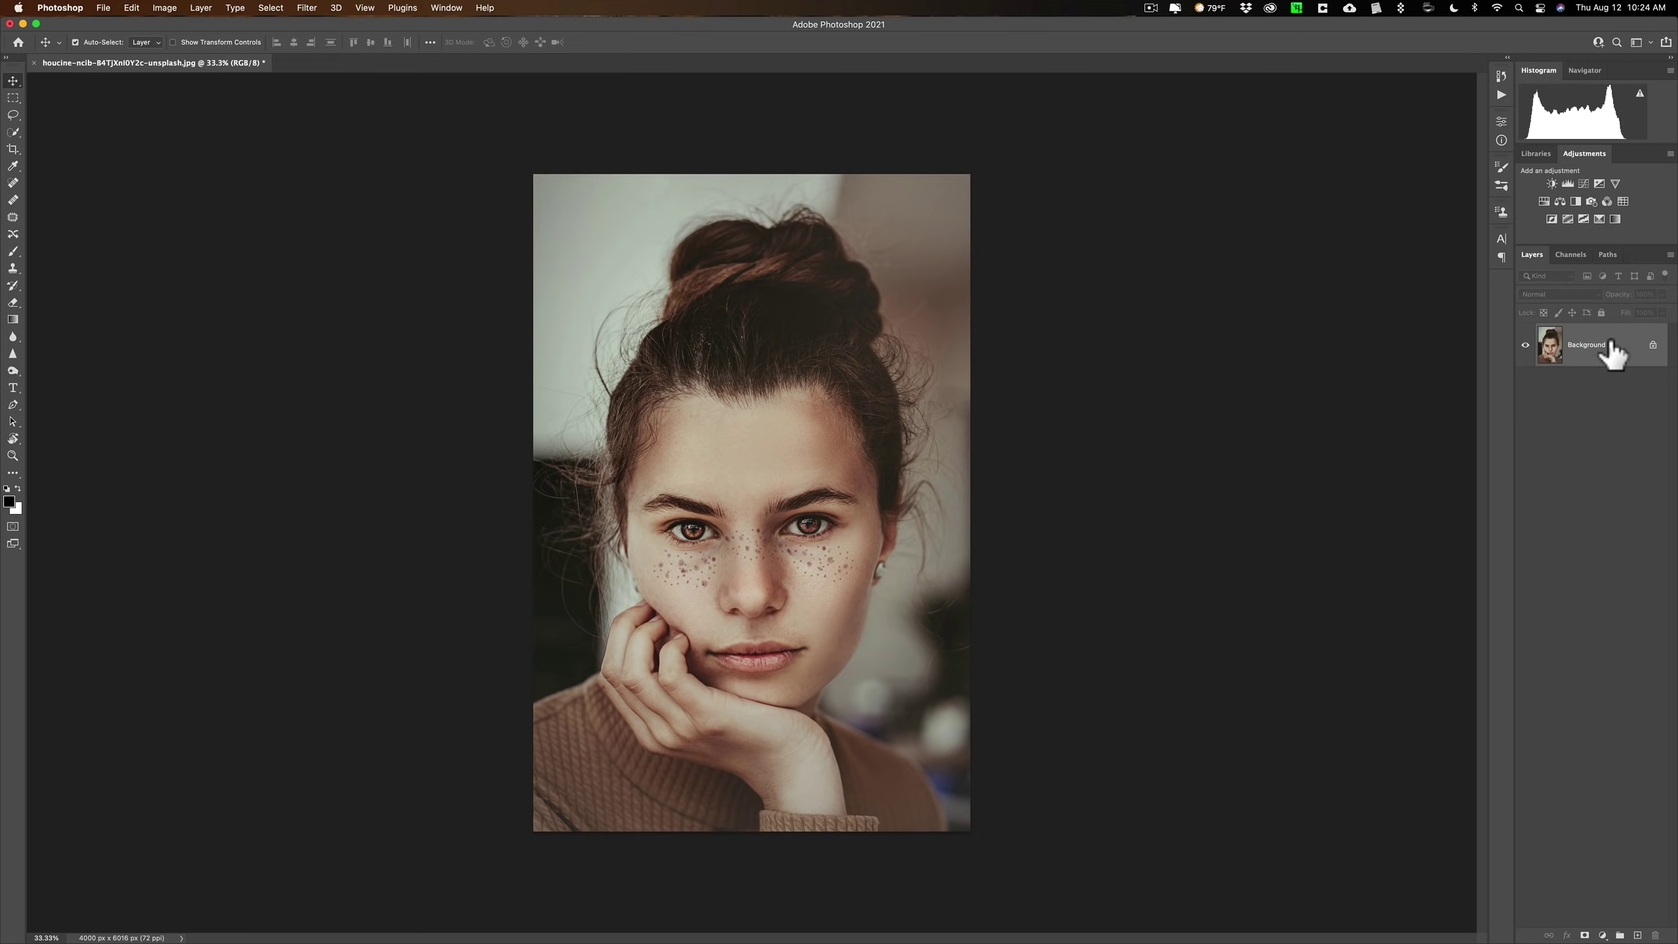
Select a rectangle across the eyes and freckles and copy it to a new Layer 1
left_click(13, 98)
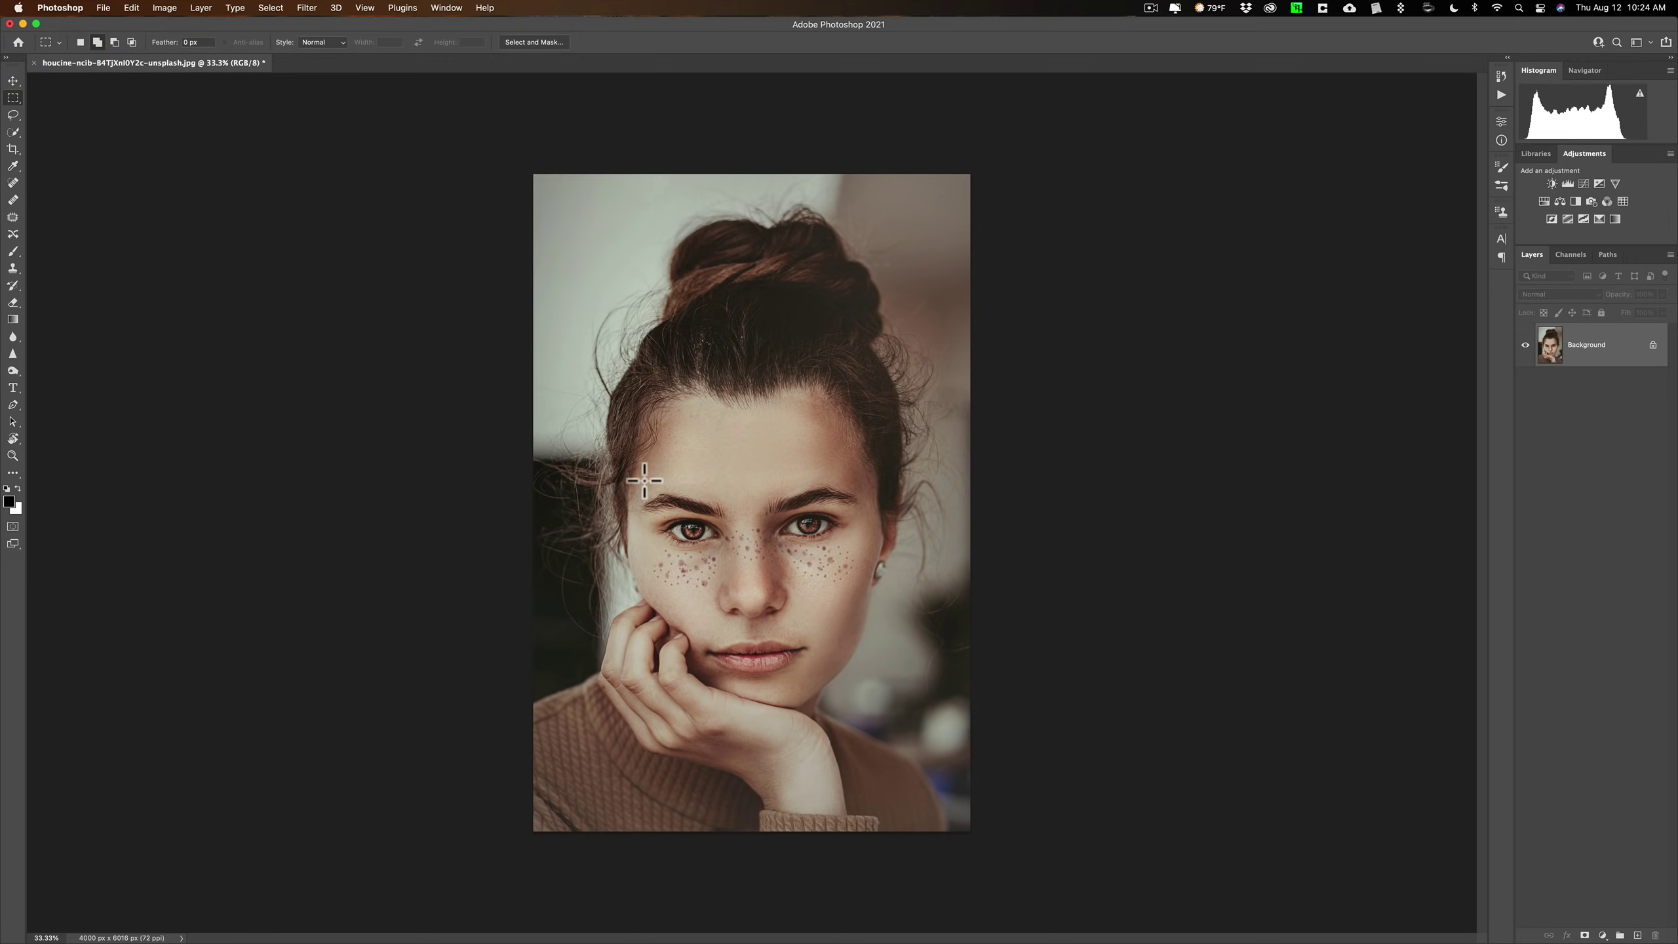
left_click_drag(642, 483, 855, 584)
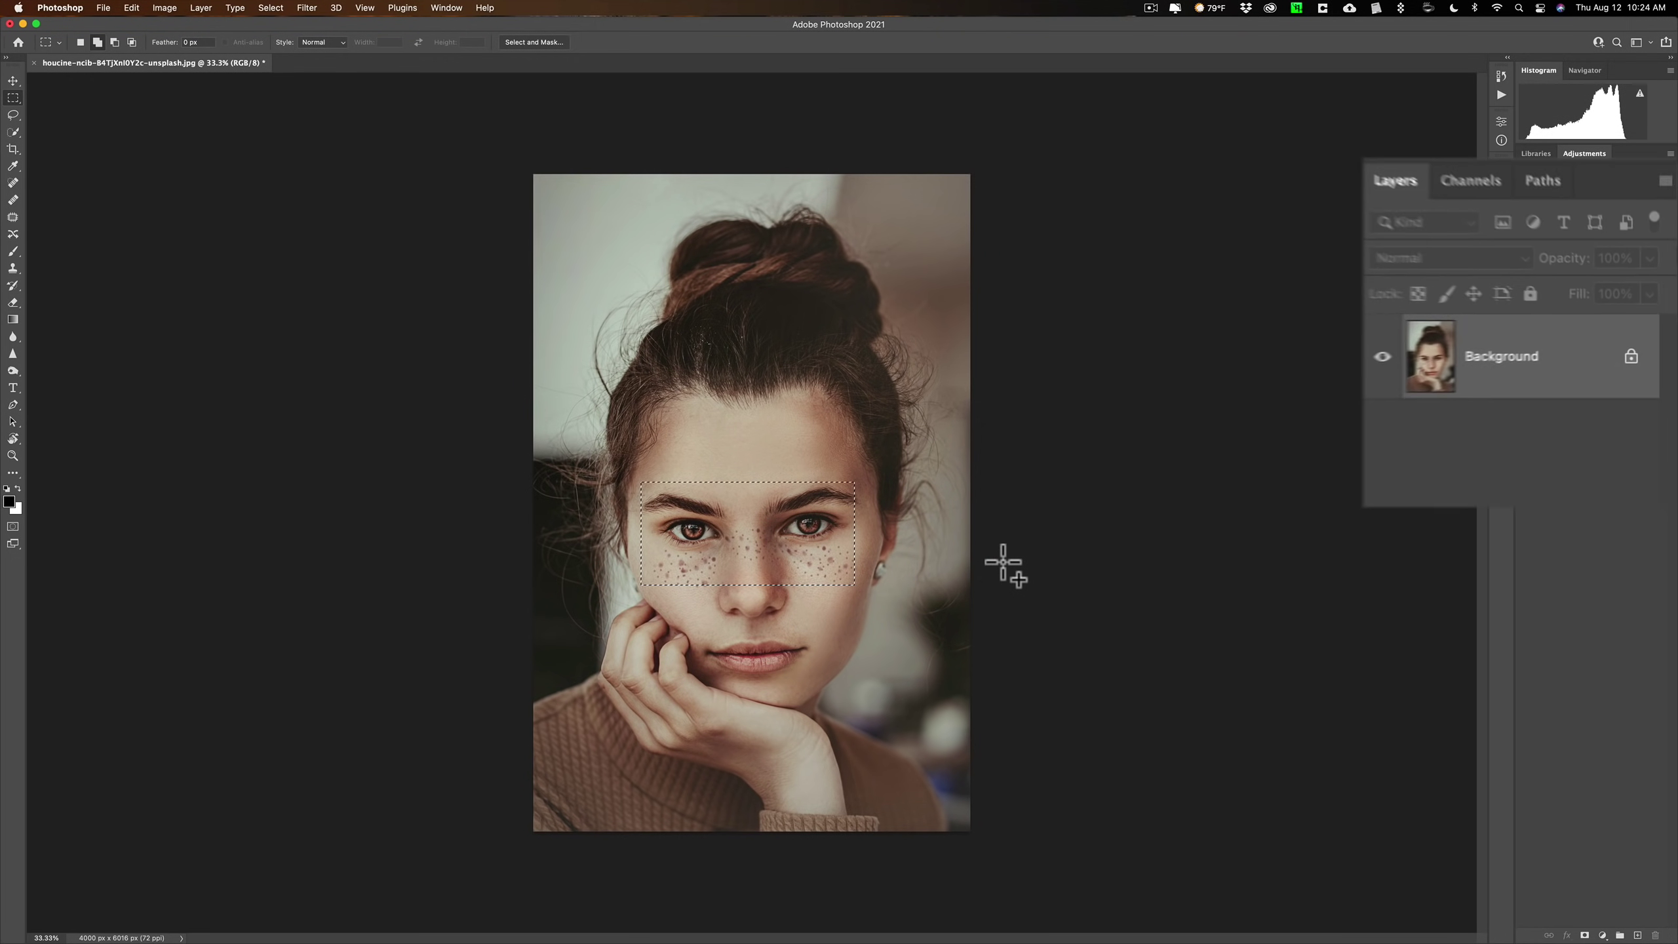
key("super+j")
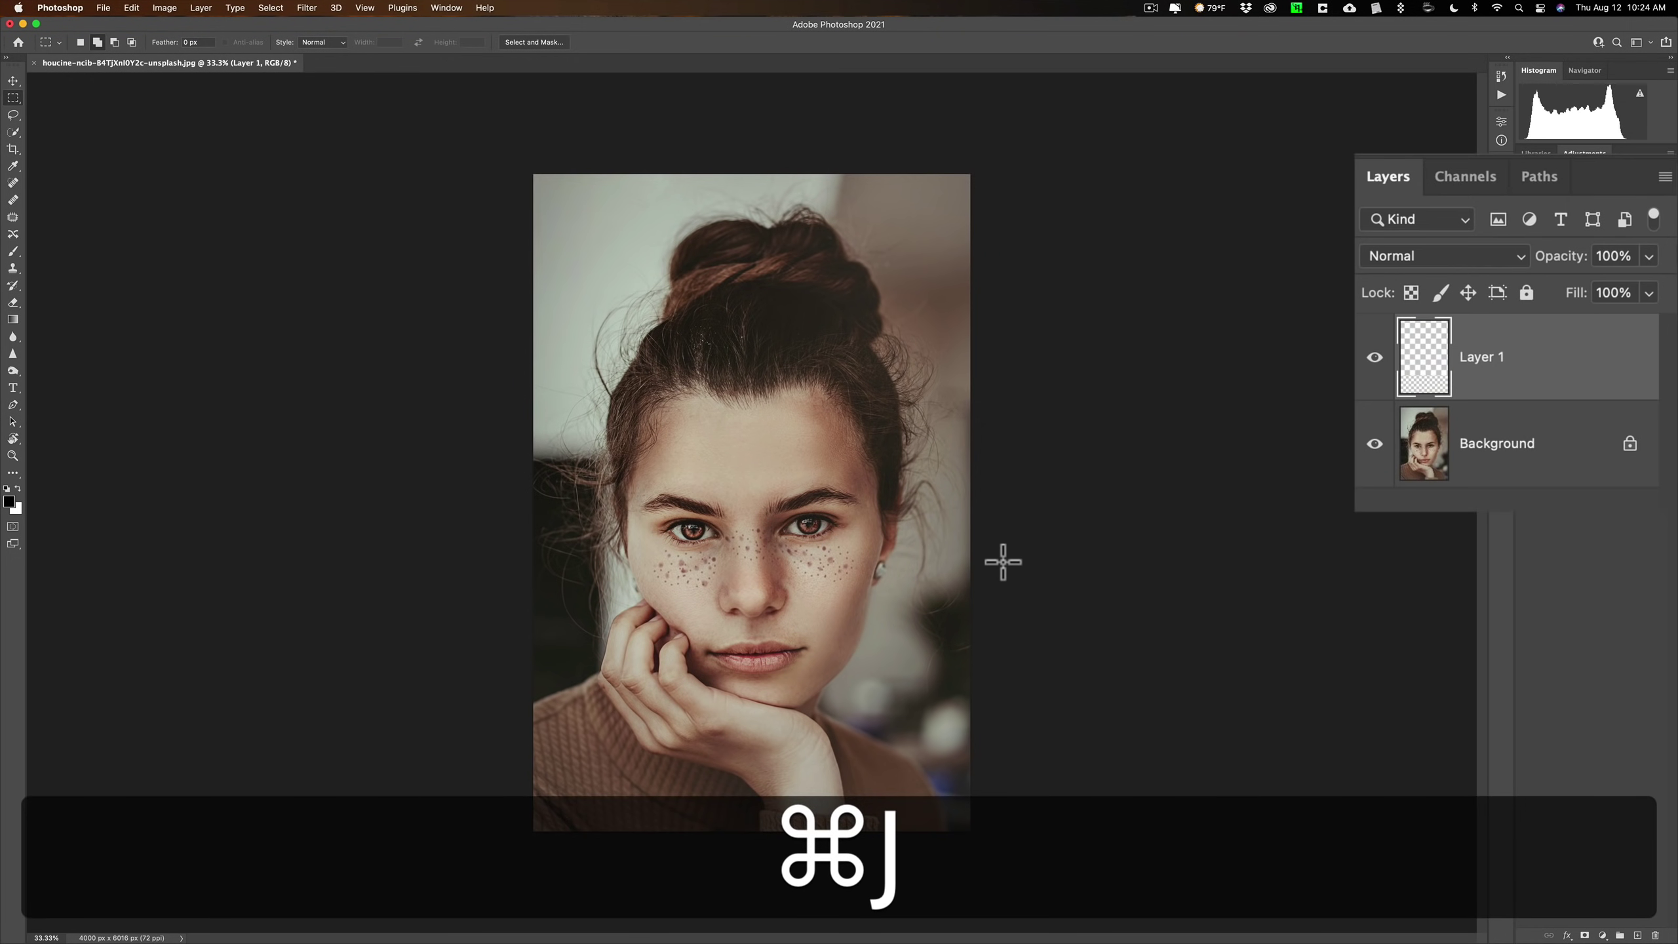
Hide and reshow the Background to check the copied eye strip
left_click(1374, 444)
left_click(1374, 445)
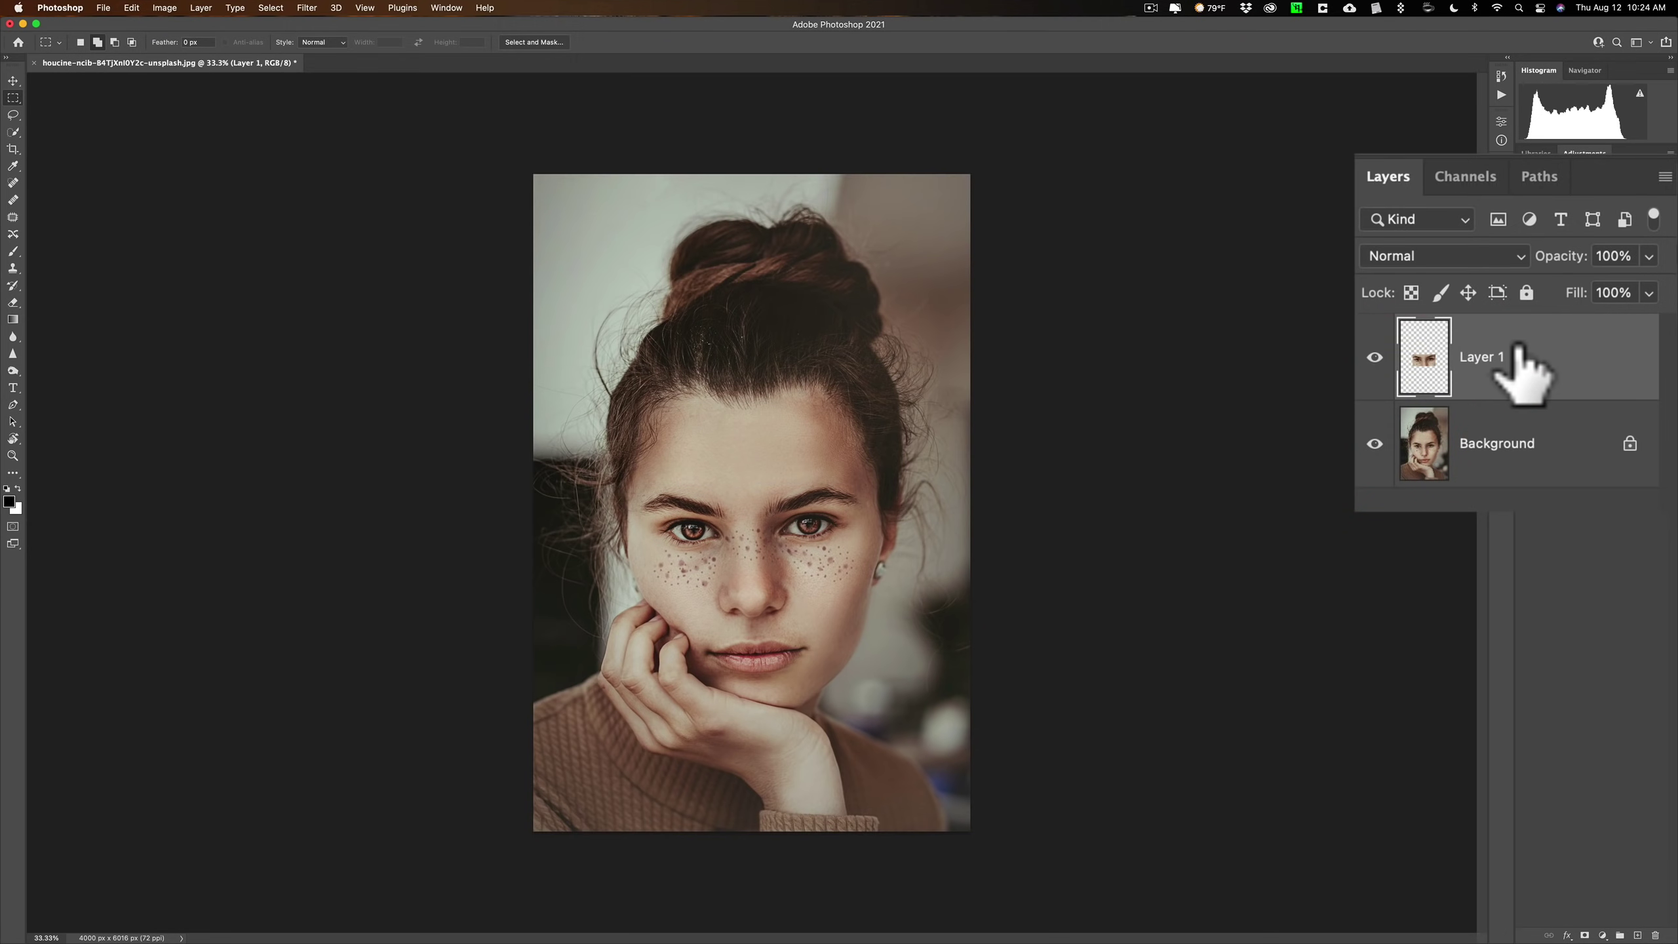
left_click(1542, 340)
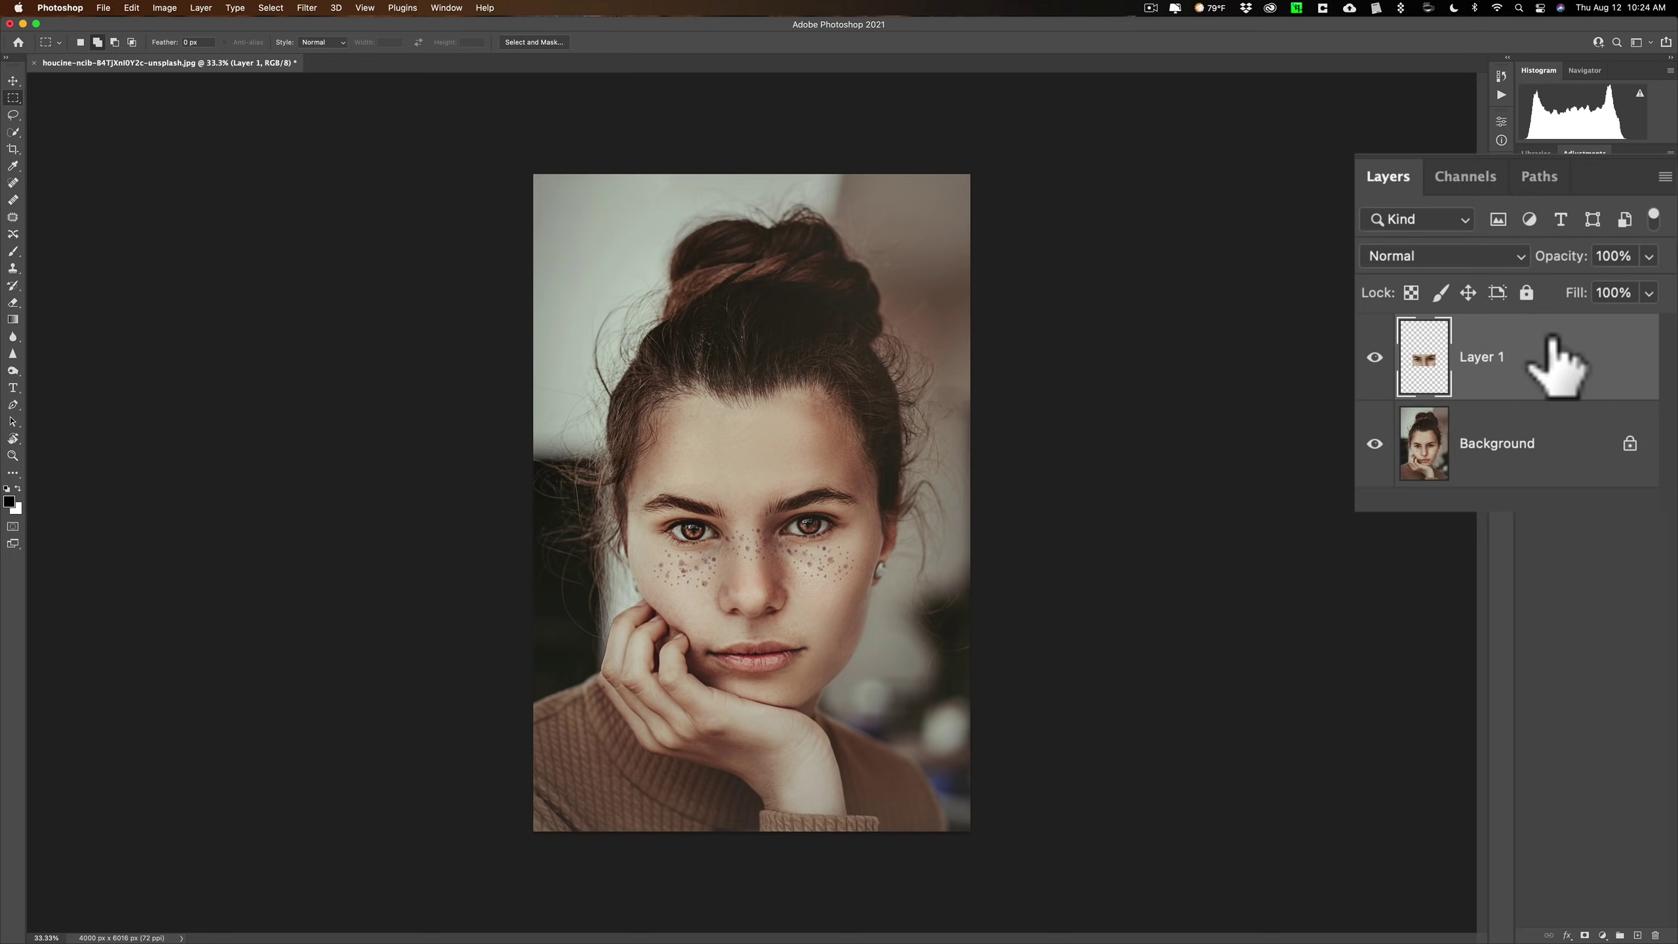
left_click(1609, 342)
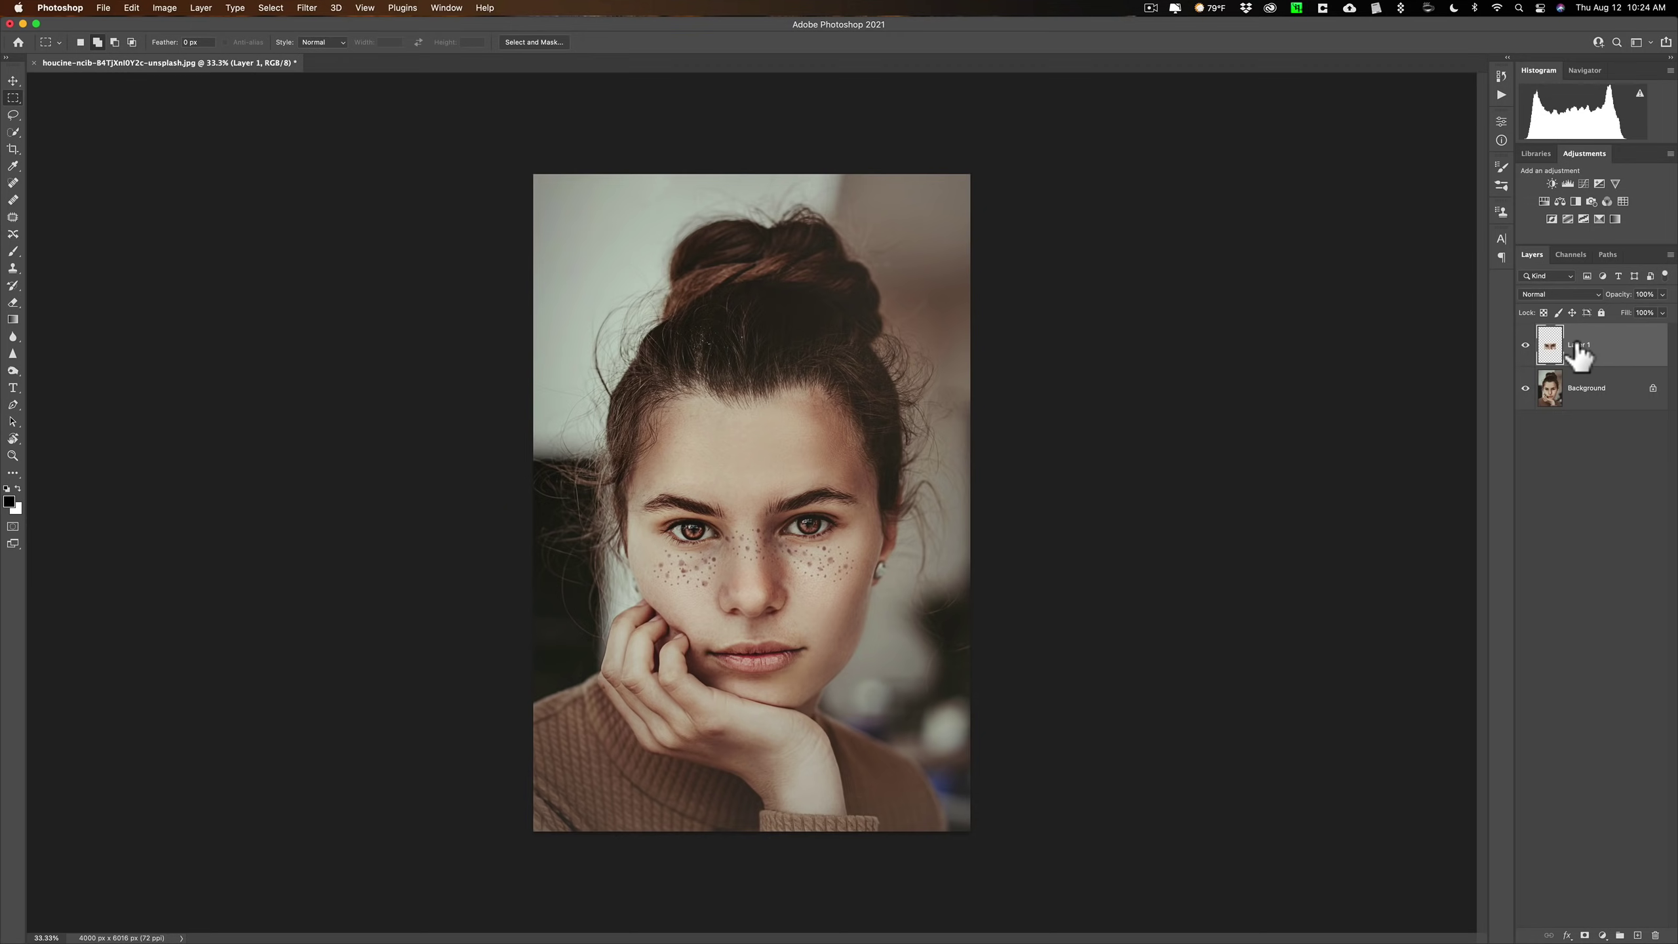
Open Image > Adjustments > Levels on the eye strip and brighten its midtones to 1.27
left_click(164, 8)
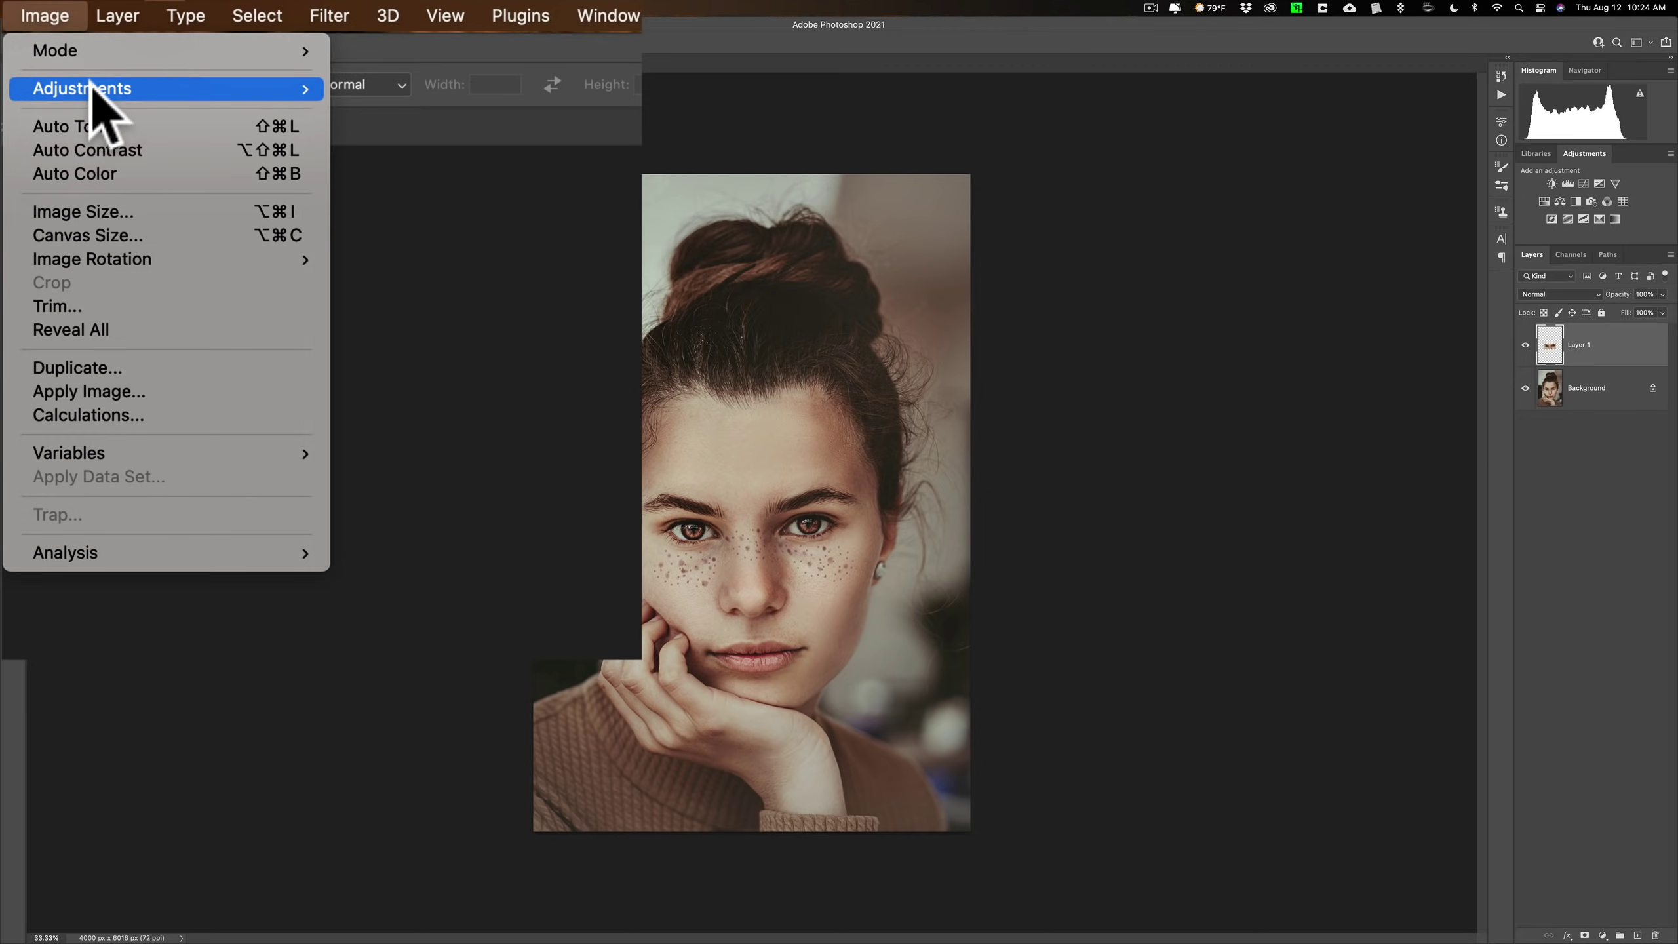
mouse_move(294, 45)
left_click(370, 112)
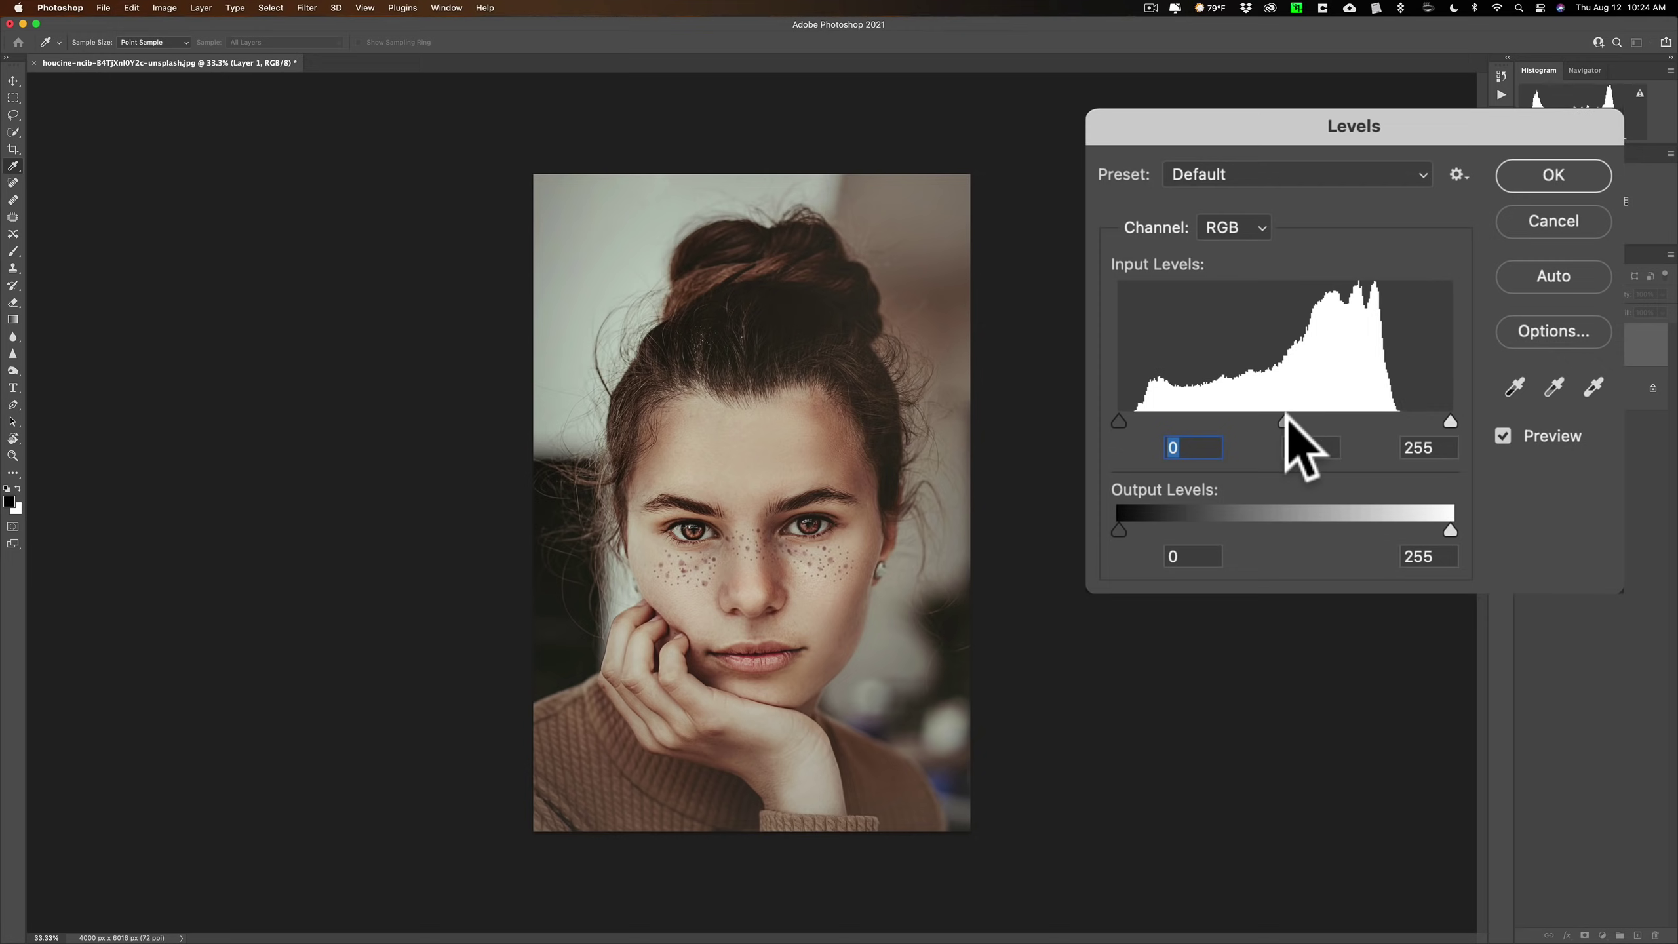
left_click_drag(1284, 420, 1319, 420)
Apply the Levels change, then add a Levels adjustment layer and brighten its midtones
left_click(1446, 281)
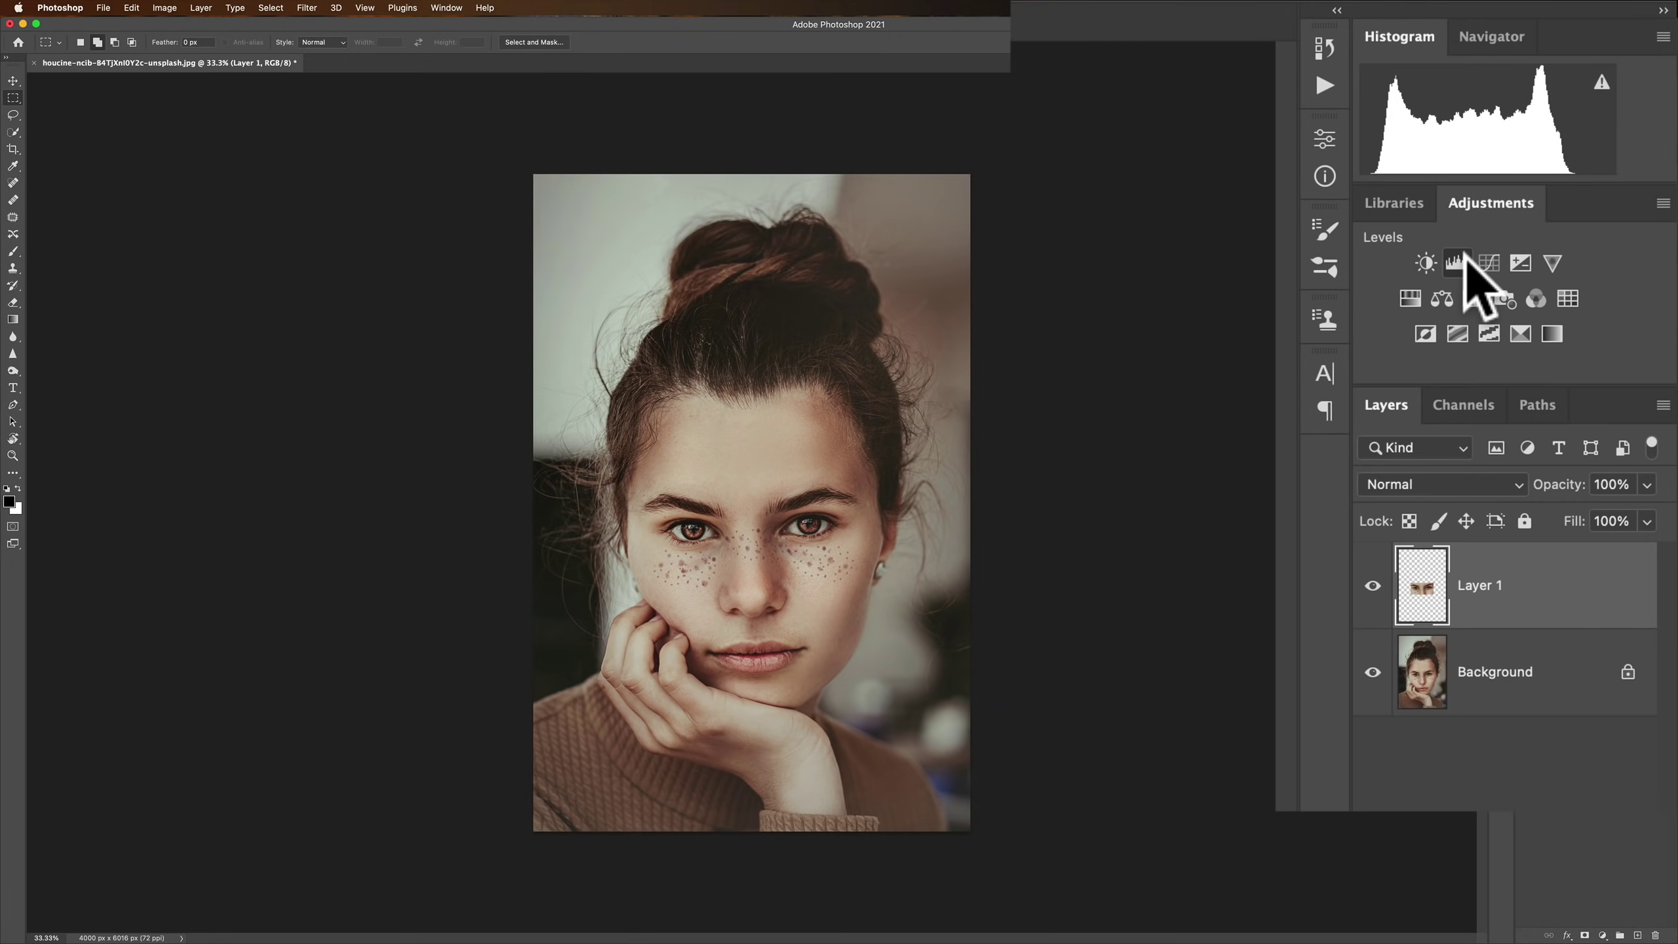
left_click(1456, 262)
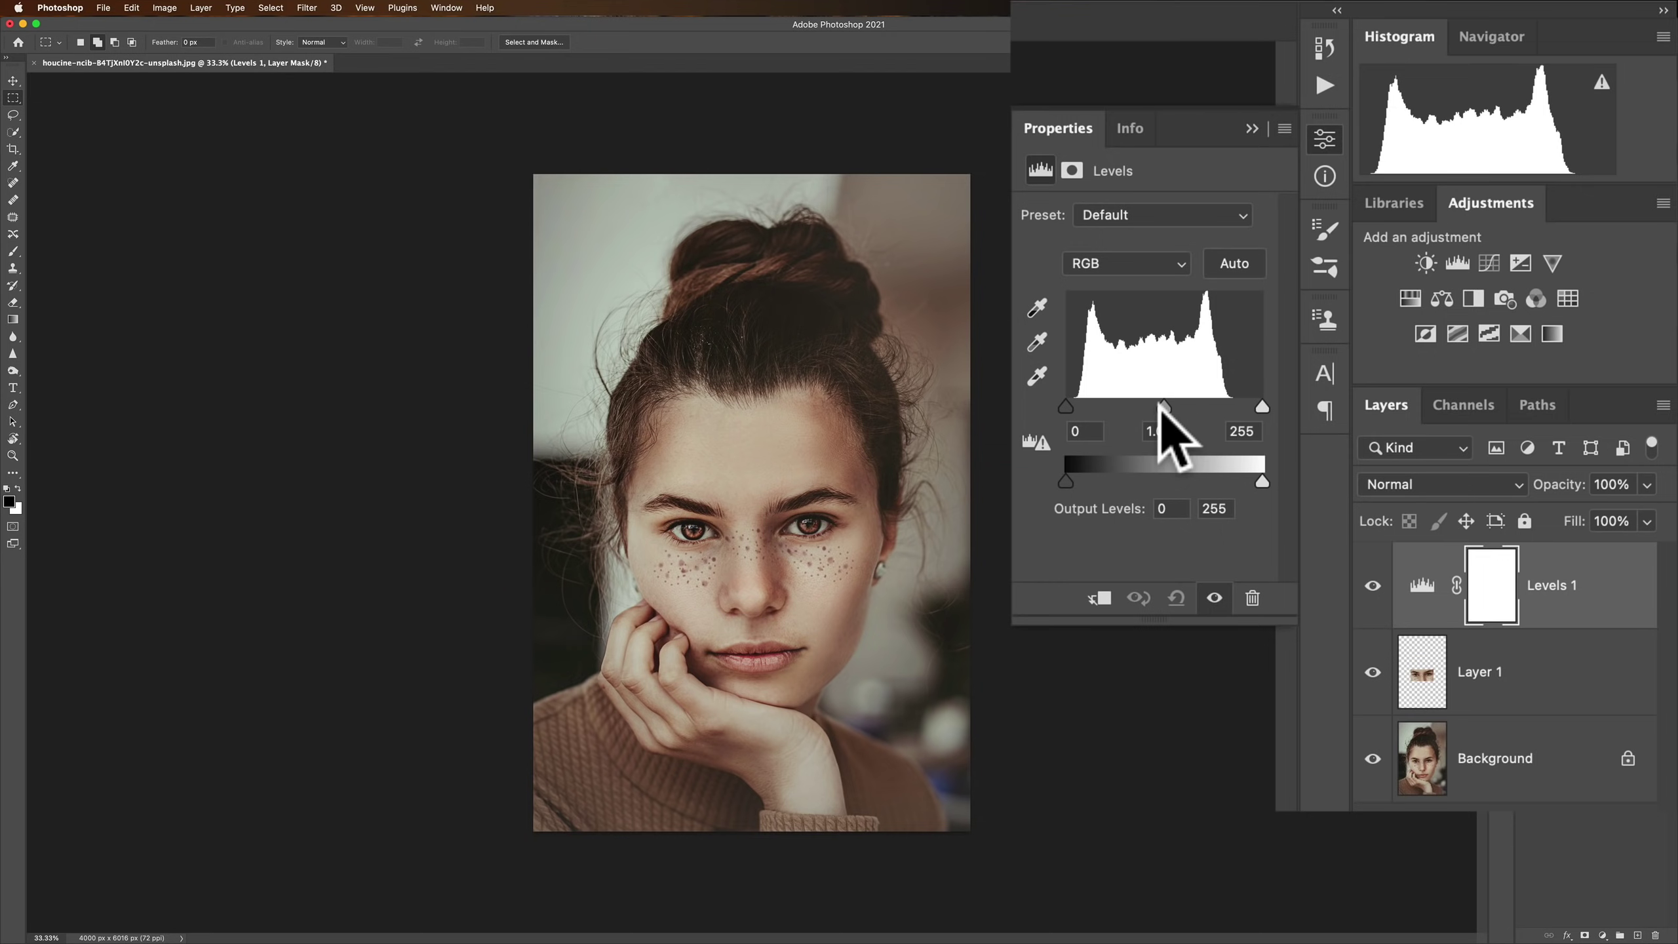
mouse_move(1162, 408)
left_mouse_down()
mouse_move(1219, 416)
mouse_move(1123, 408)
mouse_move(1190, 404)
mouse_move(1184, 453)
mouse_move(1124, 405)
mouse_move(1204, 408)
mouse_move(1114, 406)
mouse_move(1163, 407)
left_mouse_up()
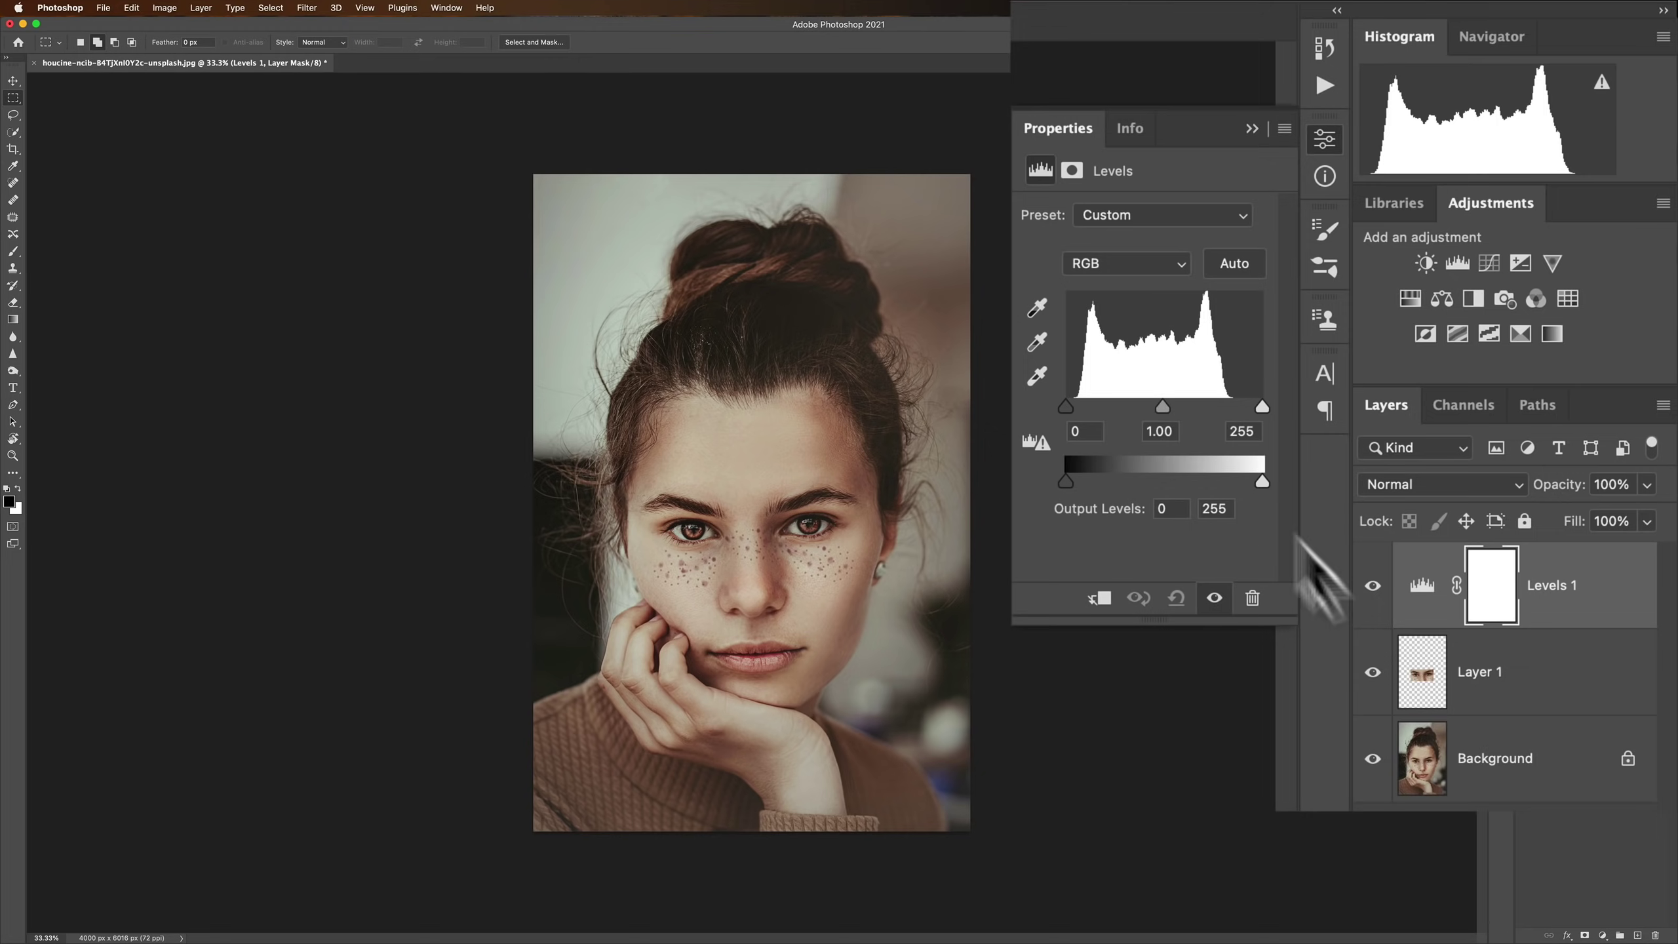
Clip the Levels layer to Layer 1, darken its midtones to 0.50, then unclip it
left_click(1098, 599)
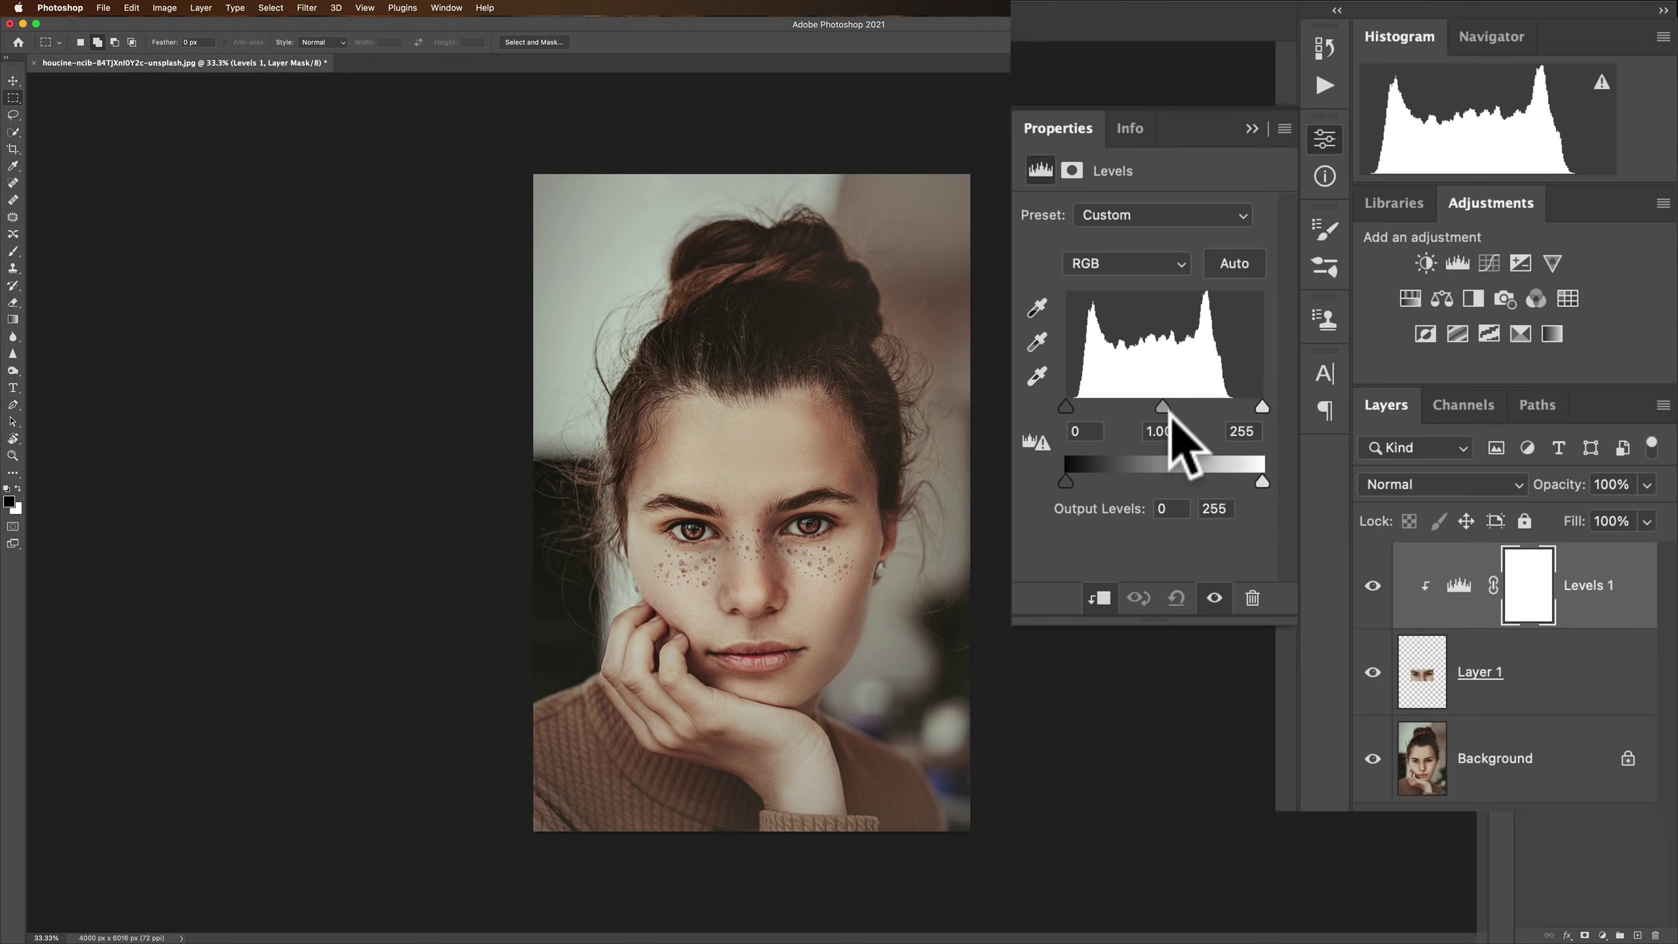
mouse_move(1164, 407)
left_mouse_down()
mouse_move(1201, 404)
mouse_move(1118, 405)
mouse_move(1233, 409)
mouse_move(1128, 410)
mouse_move(1217, 406)
mouse_move(1173, 419)
mouse_move(1183, 502)
mouse_move(1195, 427)
mouse_move(1178, 422)
left_mouse_up()
left_click(1101, 599)
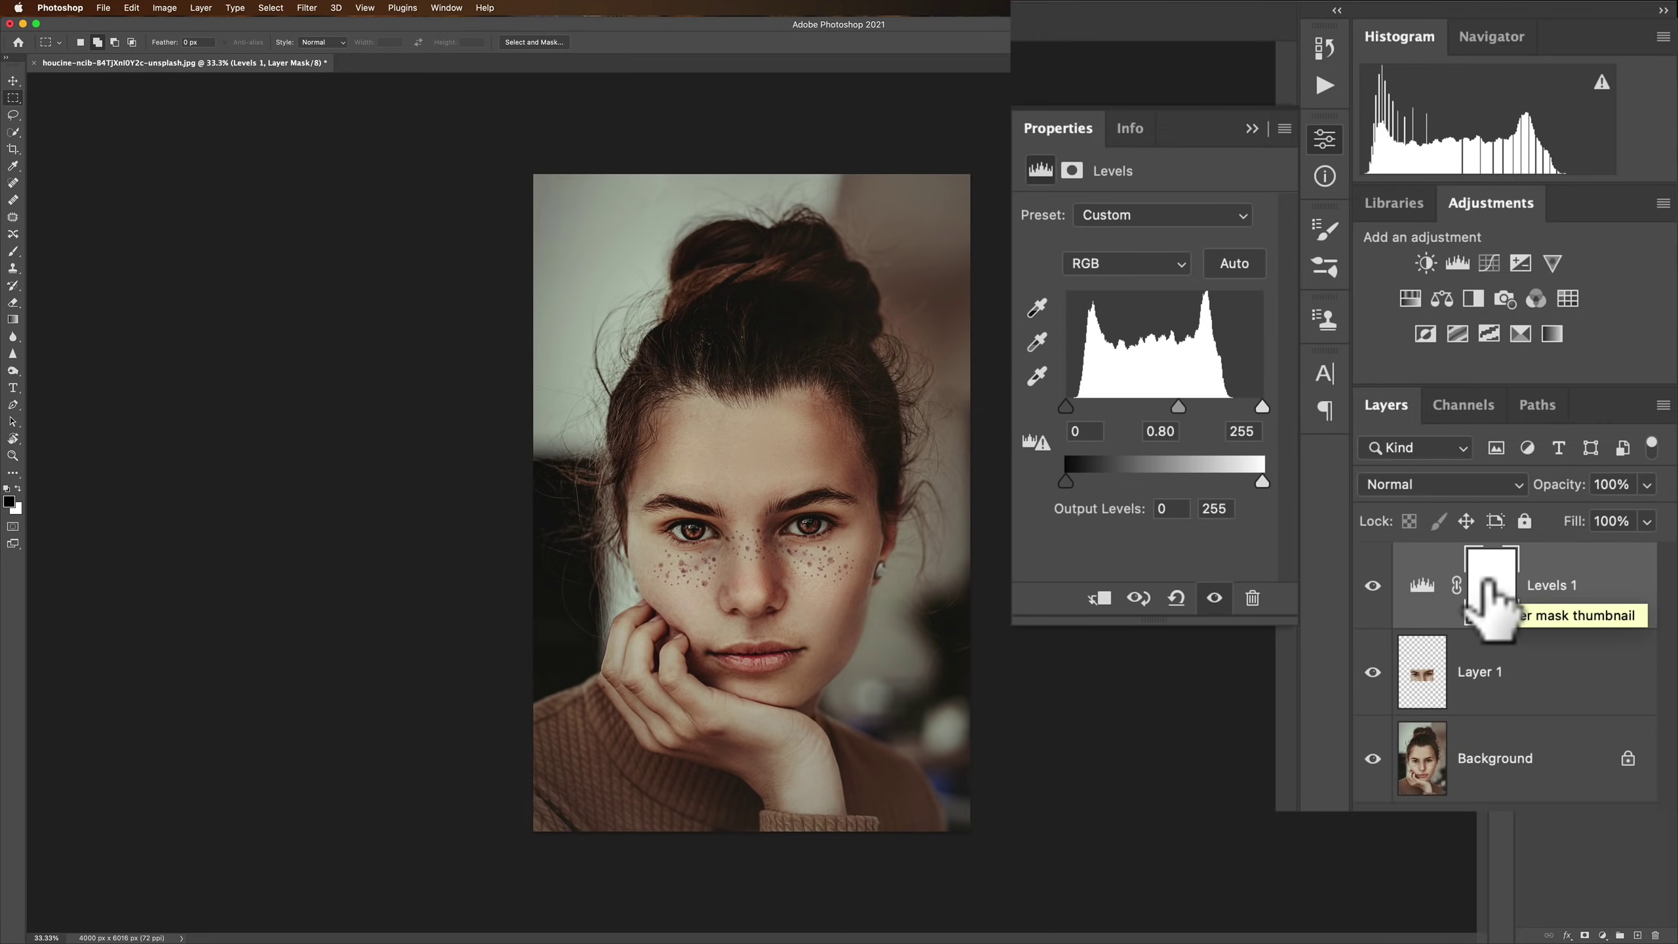
Delete the Levels 1 adjustment layer and Layer 1, leaving only the Background
left_click(1251, 597)
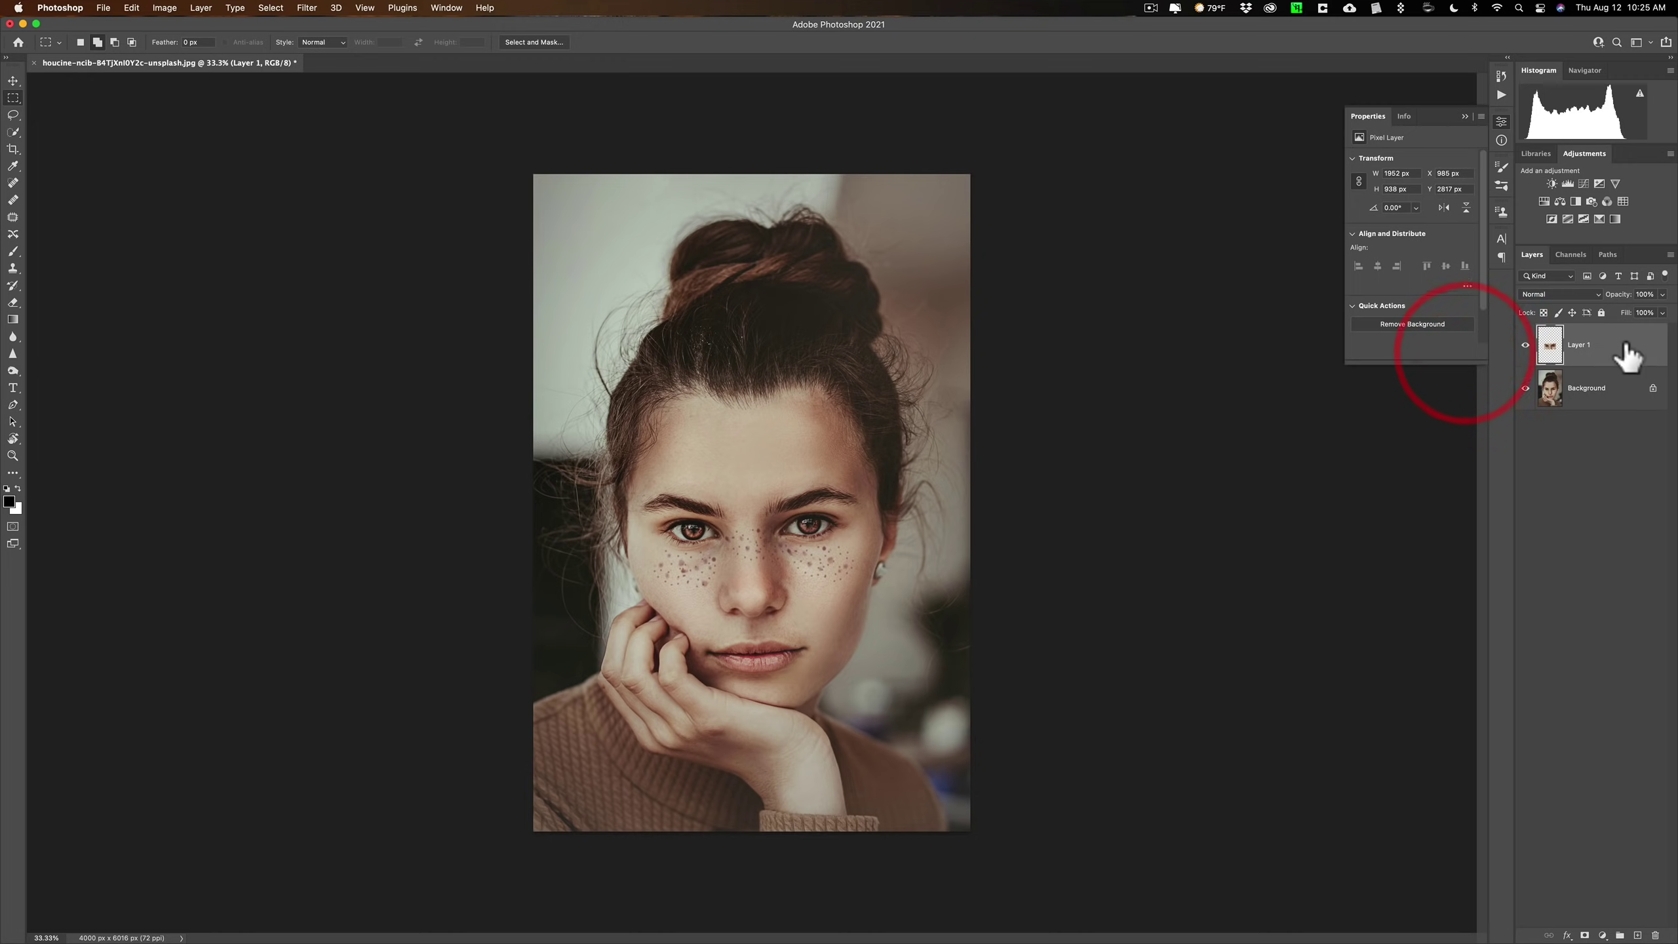
left_click(1466, 116)
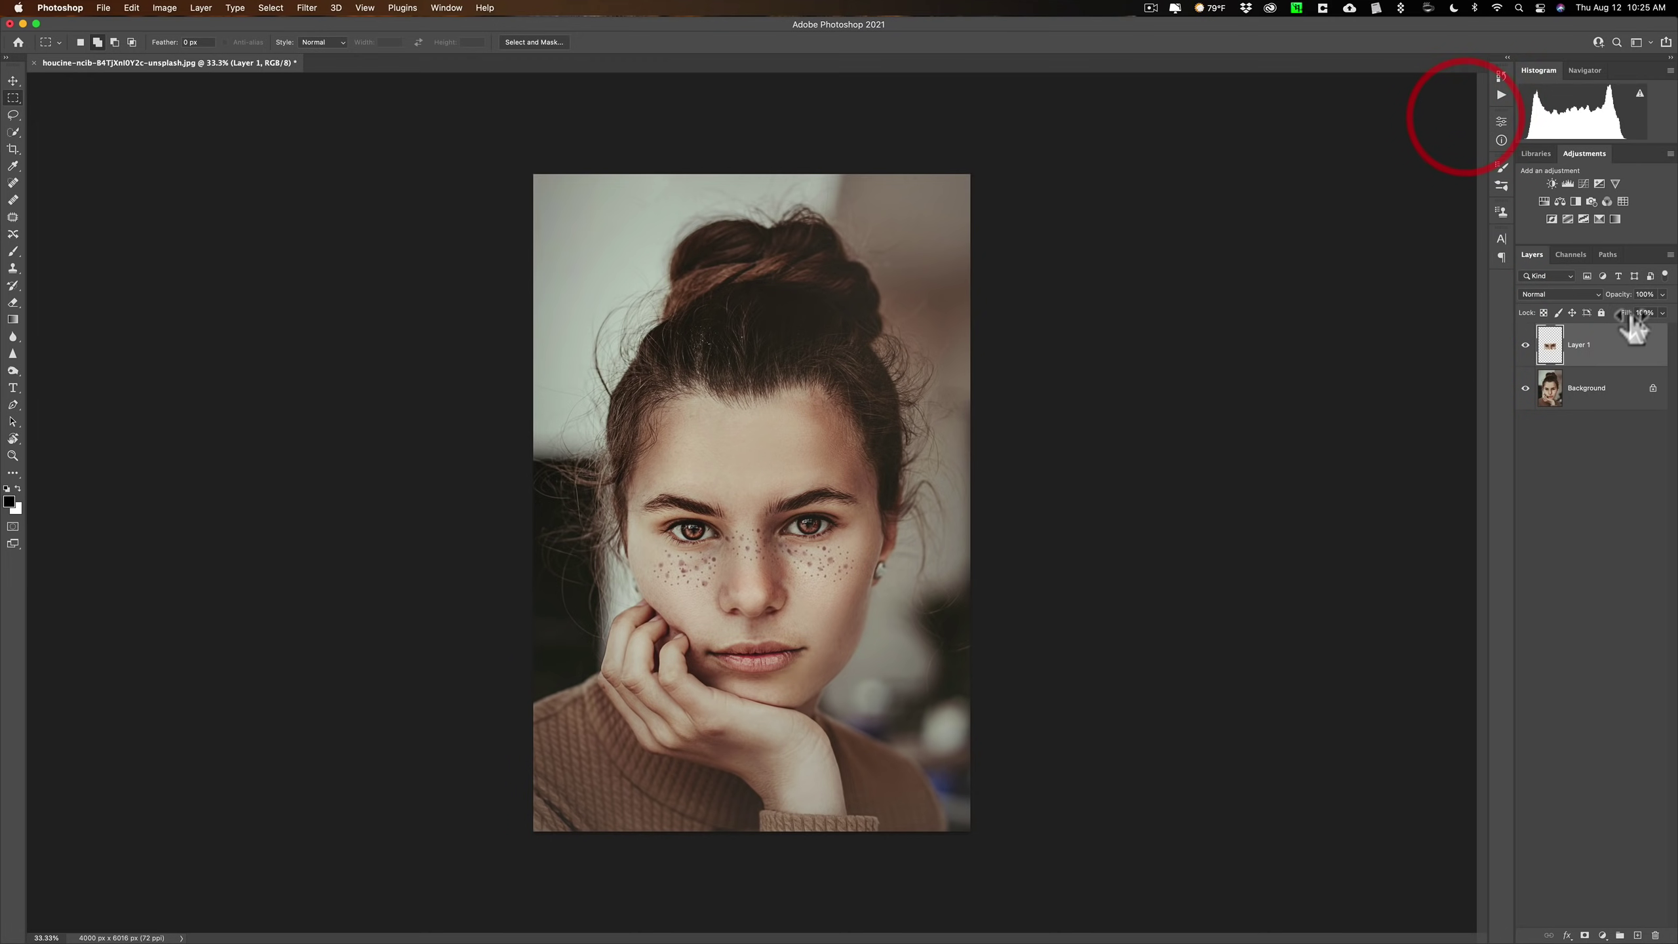
left_click_drag(1629, 348, 1655, 935)
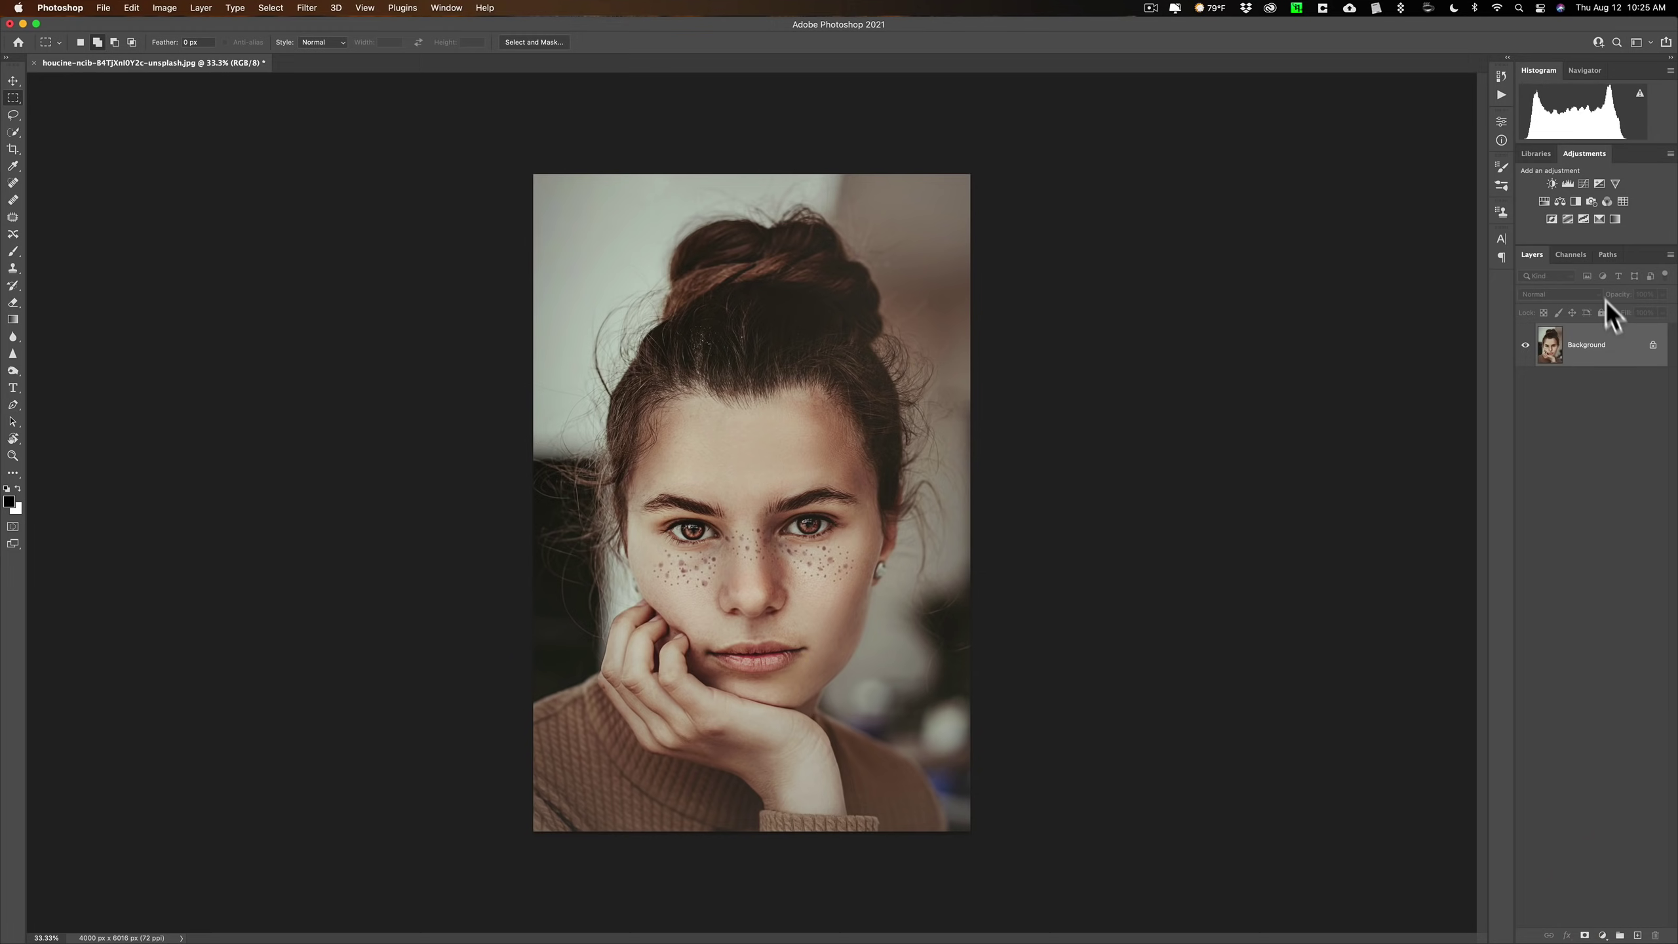
Add a Levels adjustment layer, test the white, gray and black sliders, and set midtones to 0.80
left_click(1566, 182)
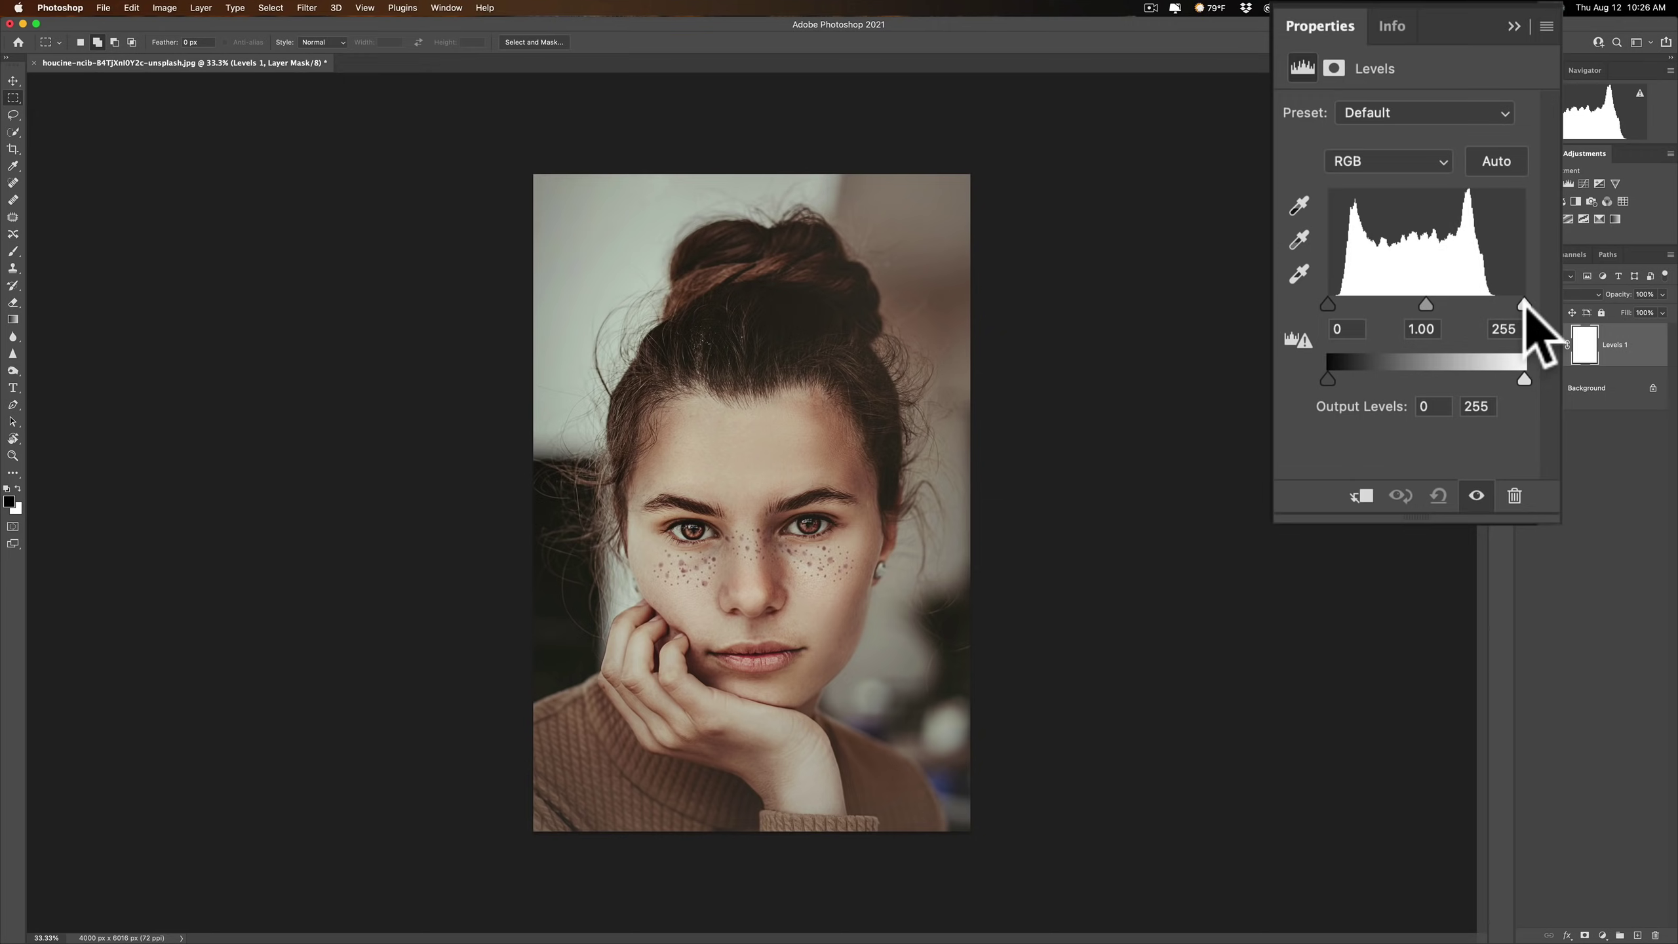
mouse_move(1523, 305)
left_mouse_down()
mouse_move(1483, 304)
mouse_move(1526, 306)
left_mouse_up()
left_click_drag(1422, 305, 1328, 304)
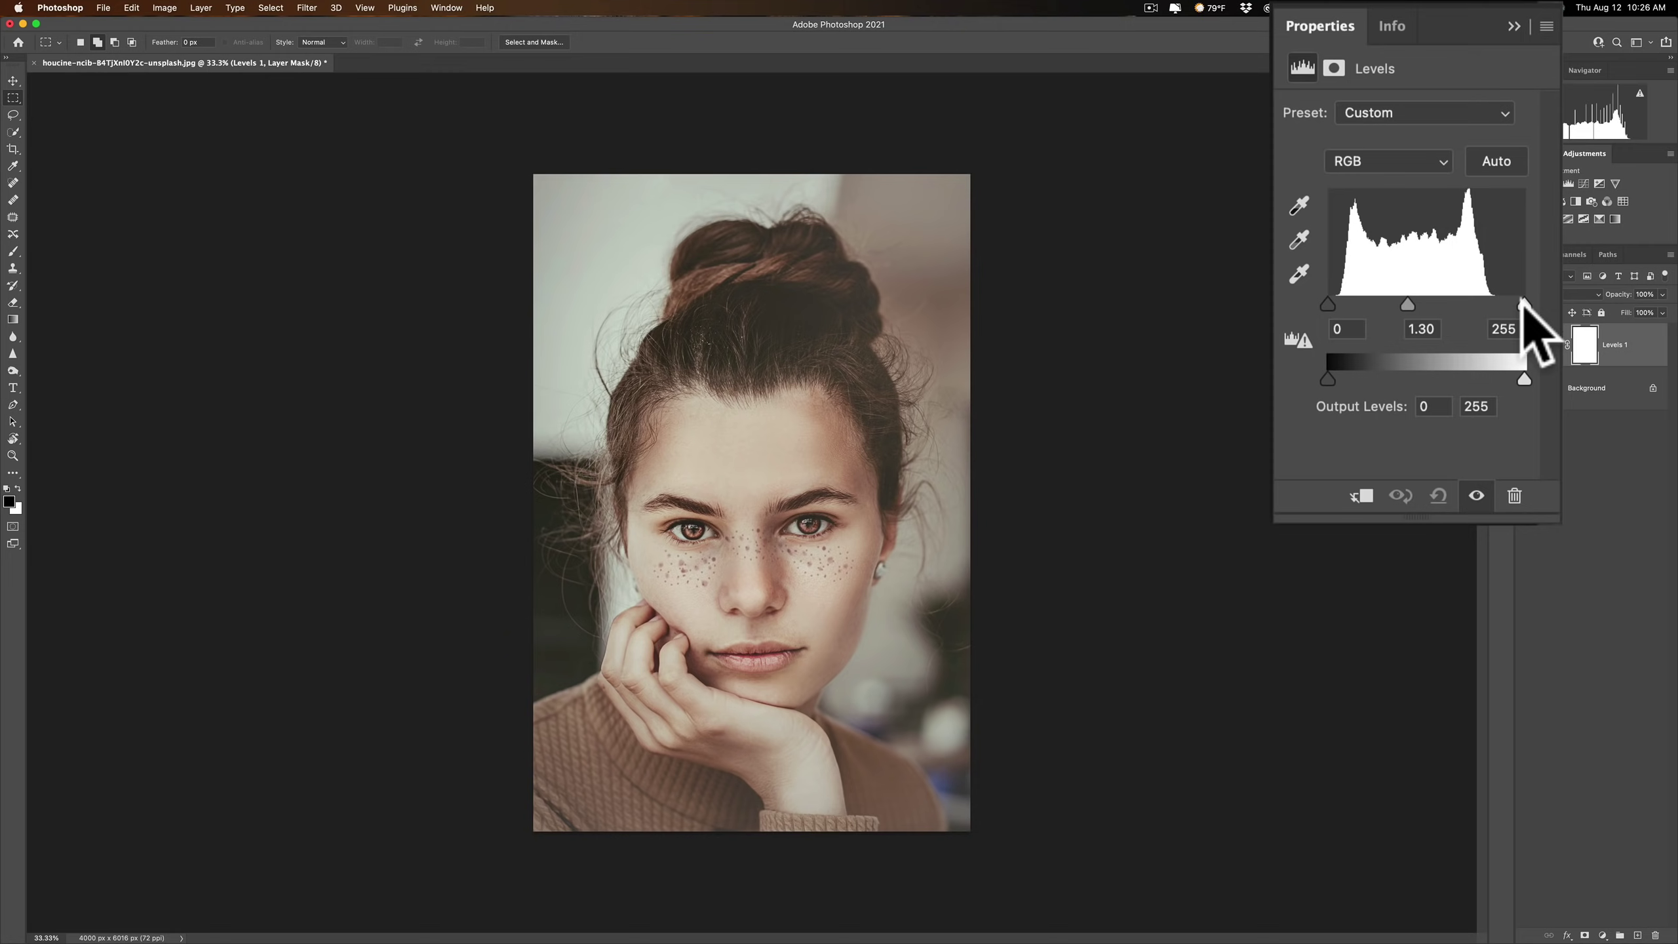
mouse_move(1524, 304)
left_mouse_down()
mouse_move(1472, 305)
mouse_move(1524, 305)
left_mouse_up()
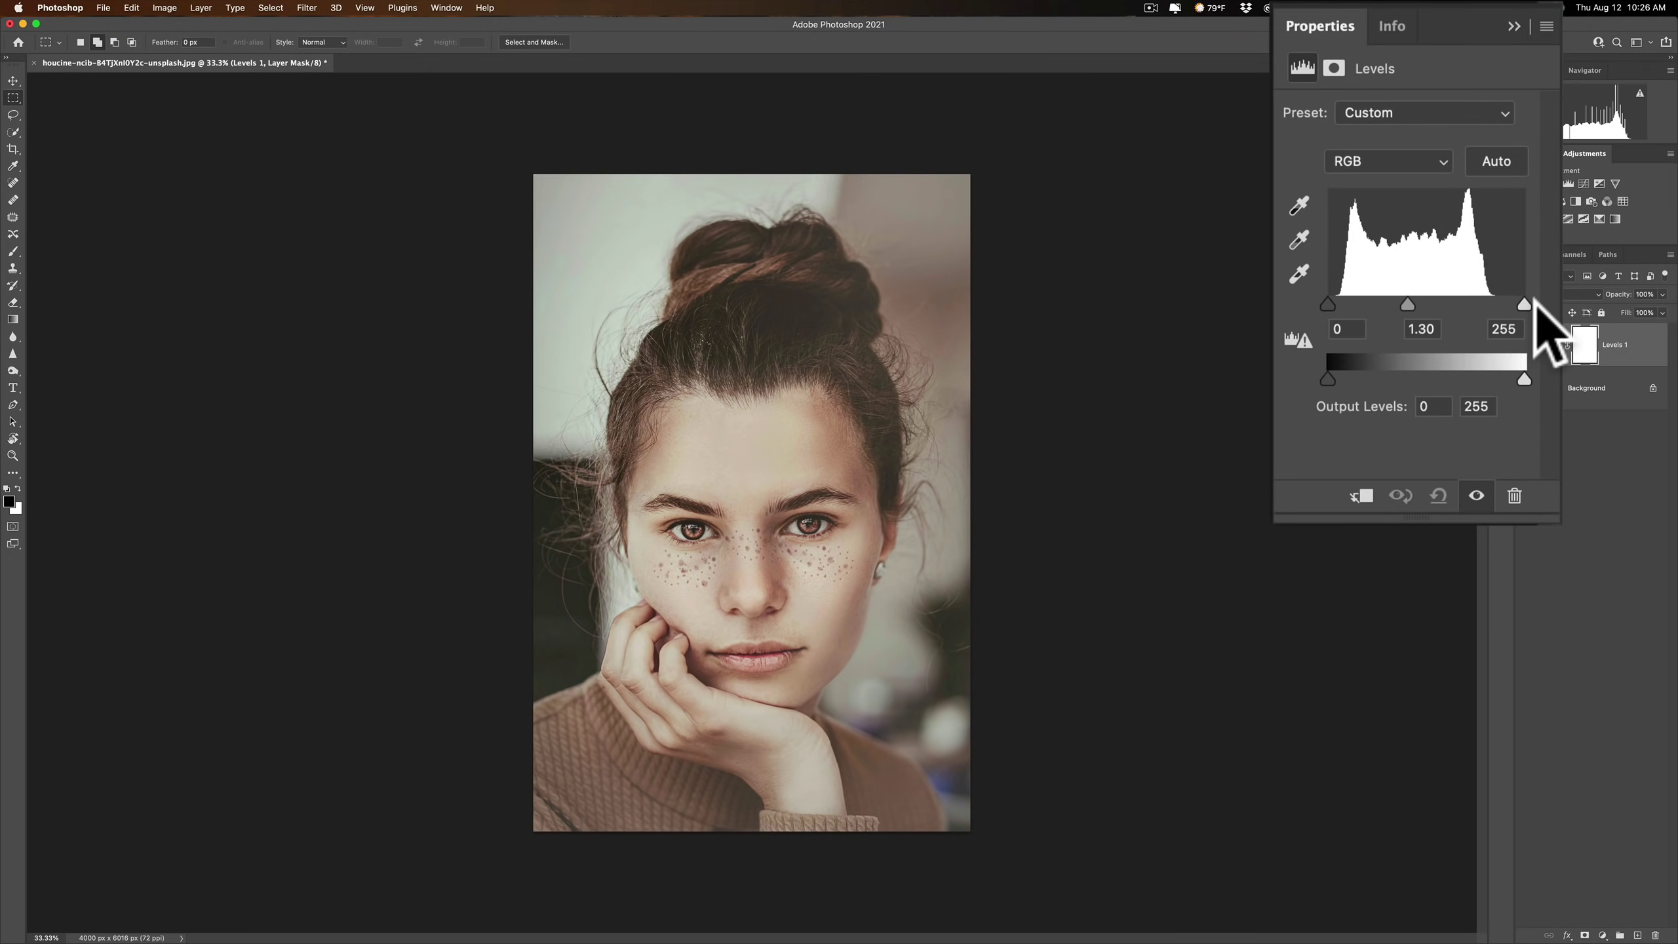
mouse_move(1328, 304)
left_mouse_down()
mouse_move(1348, 302)
mouse_move(1320, 302)
left_mouse_up()
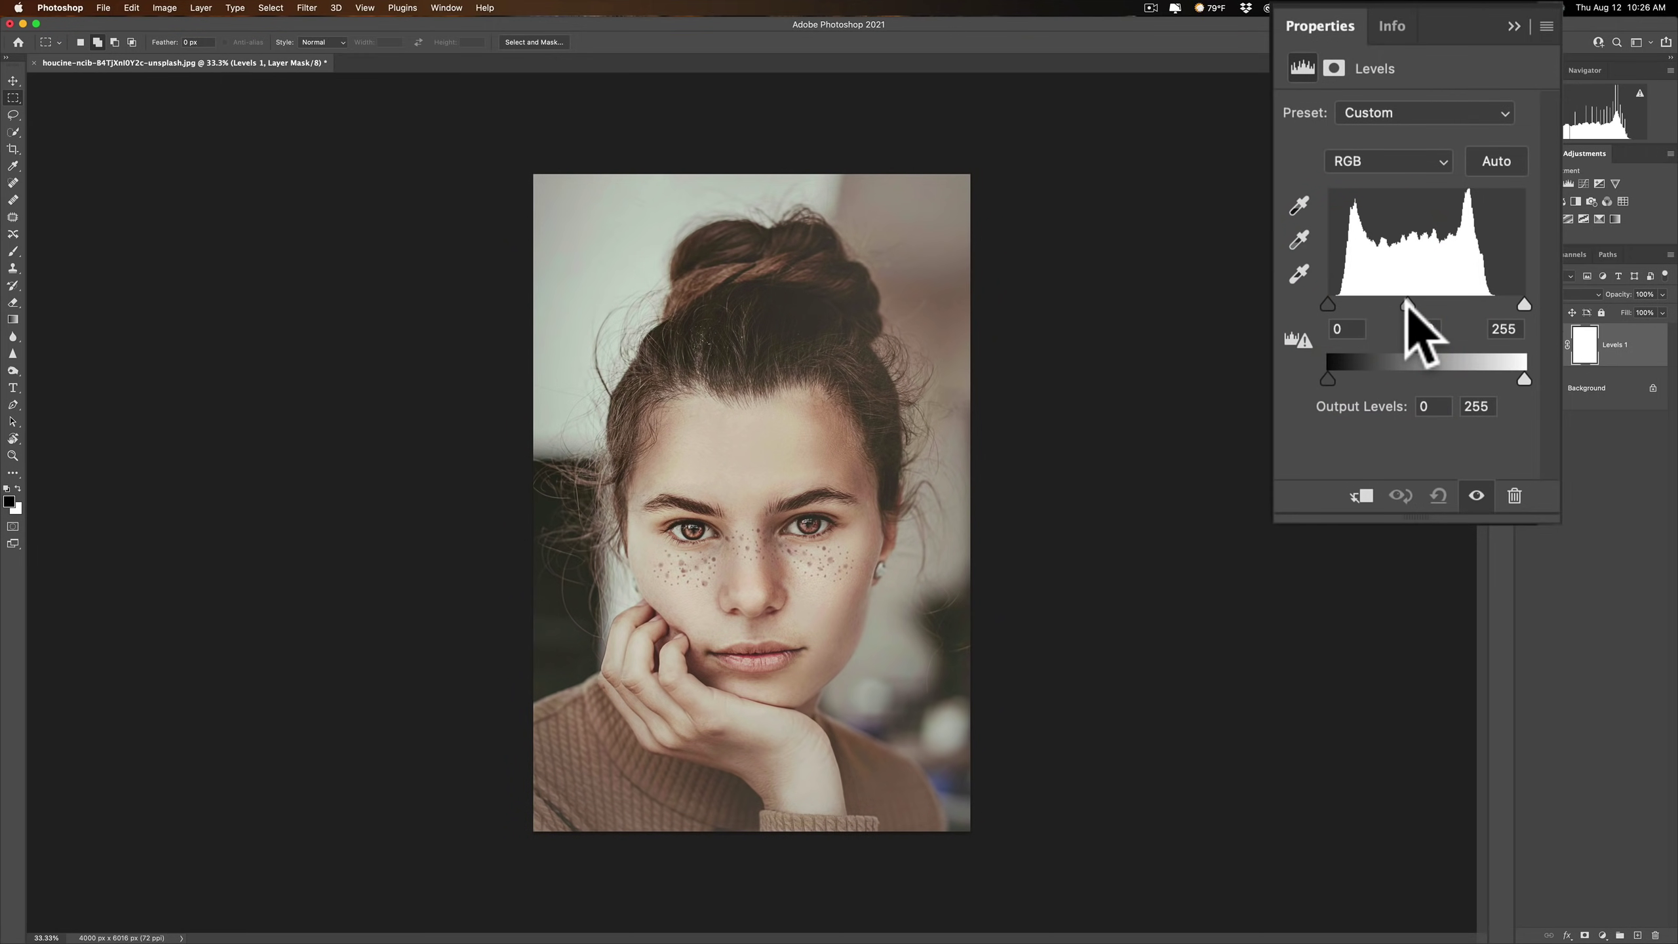
left_click_drag(1407, 303, 1441, 304)
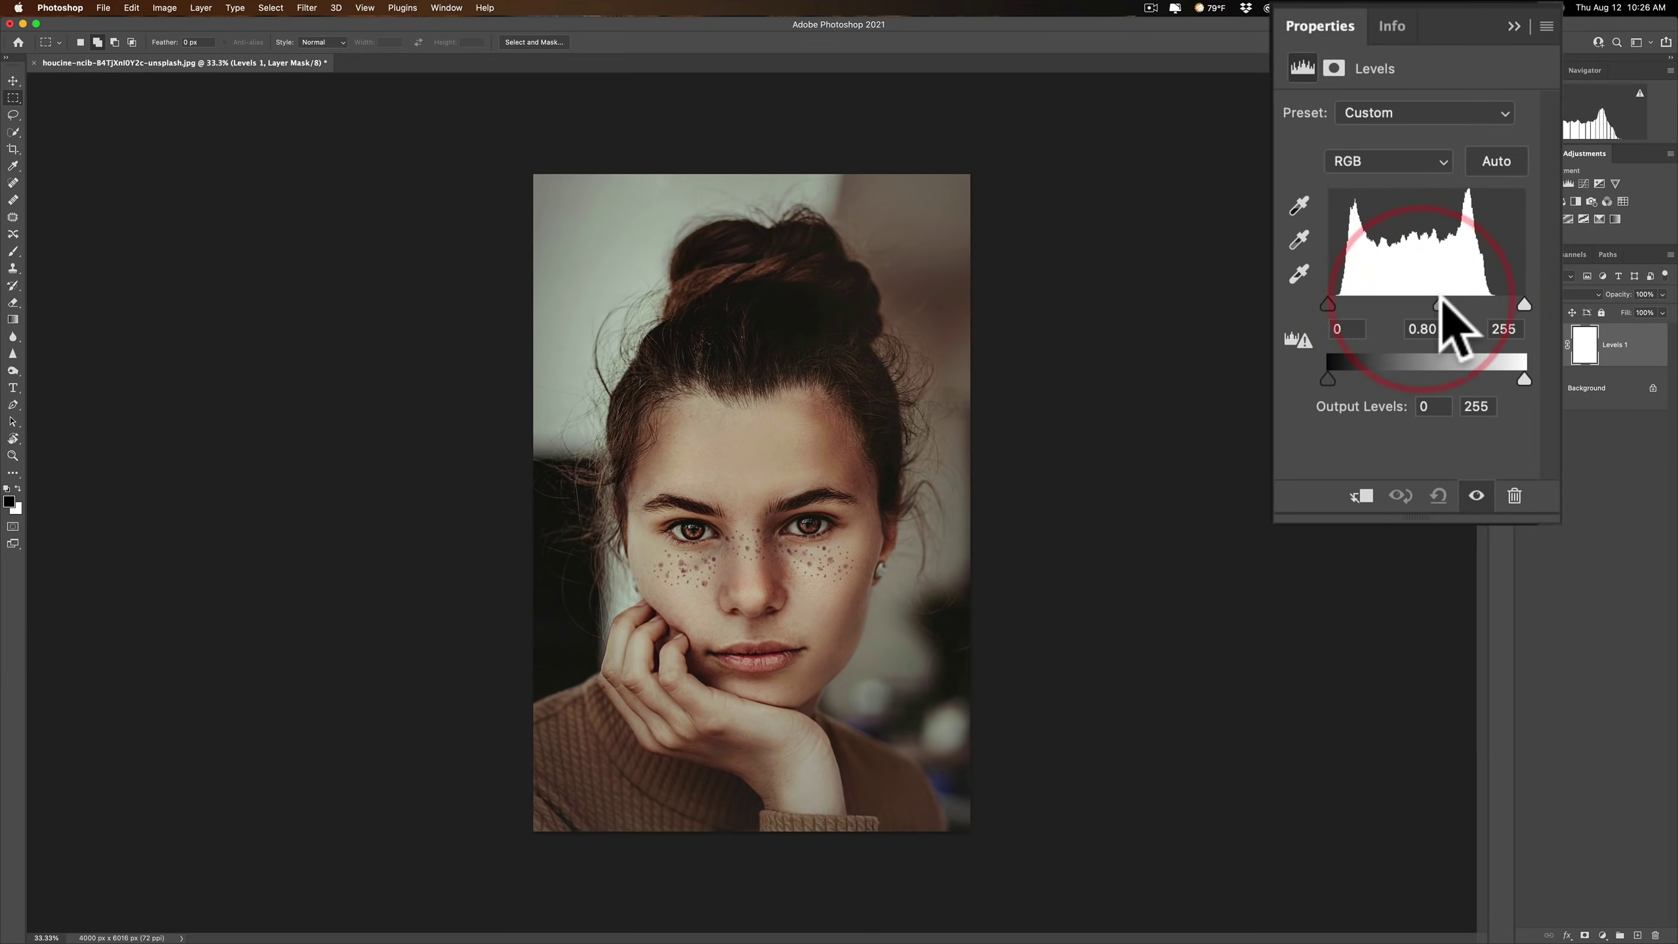
Reset Levels to 0 / 1.00 / 255, then test the output white and black levels
left_click(1439, 497)
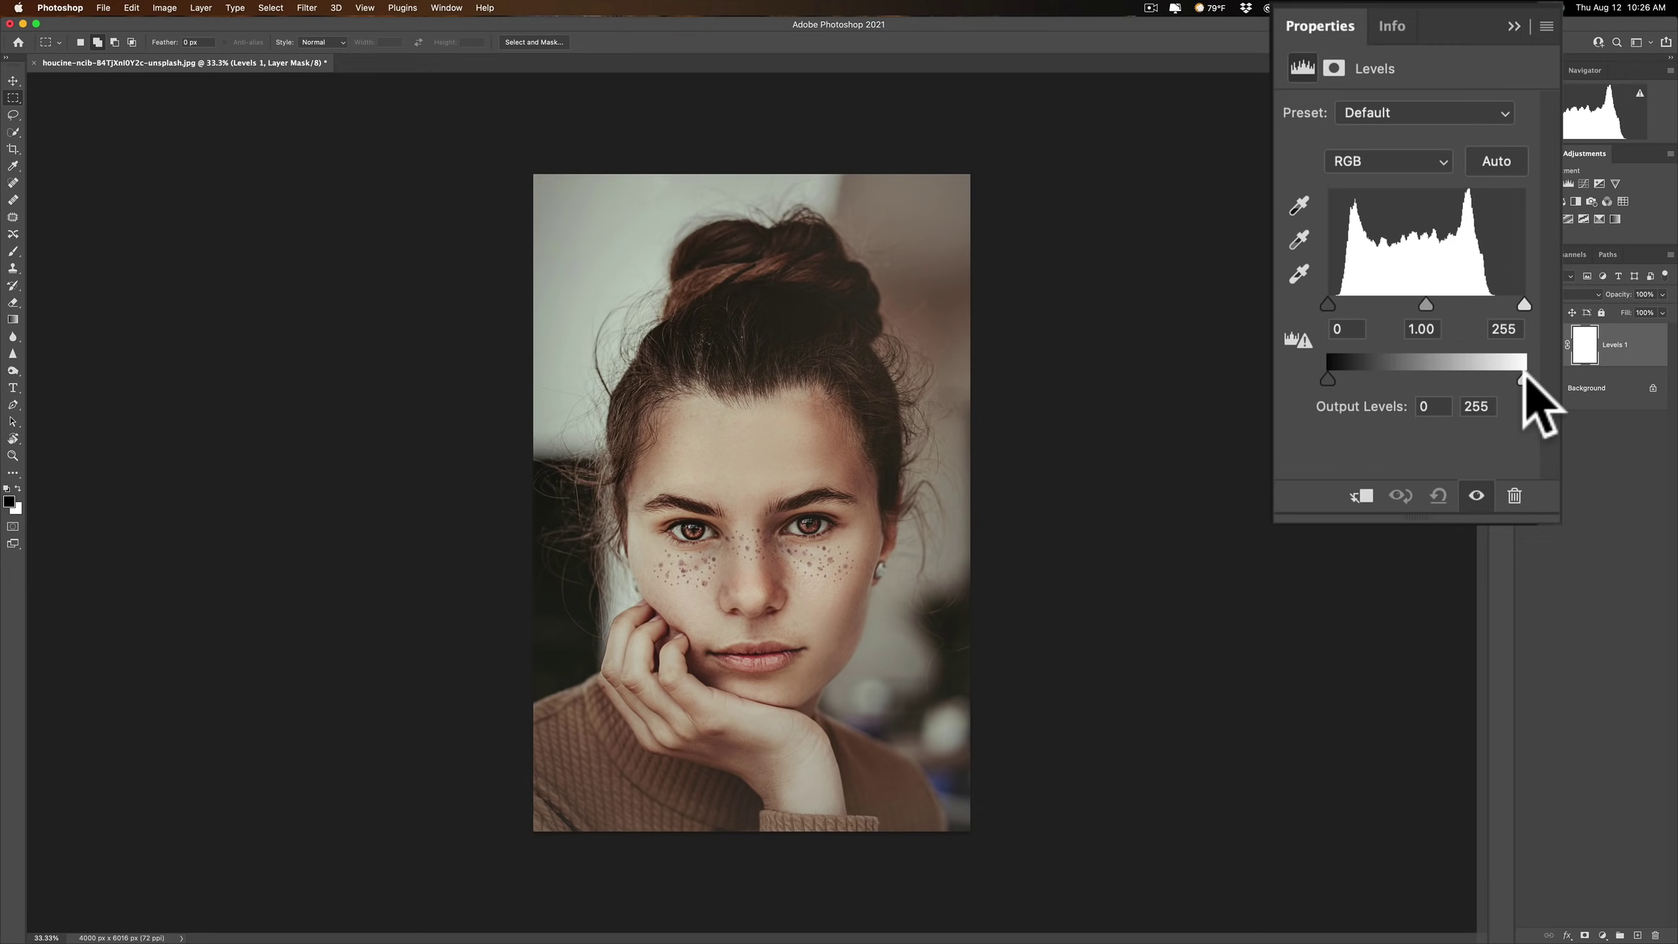
mouse_move(1521, 378)
left_mouse_down()
mouse_move(1467, 378)
mouse_move(1524, 379)
left_mouse_up()
mouse_move(1328, 379)
left_mouse_down()
mouse_move(1378, 378)
mouse_move(1323, 378)
left_mouse_up()
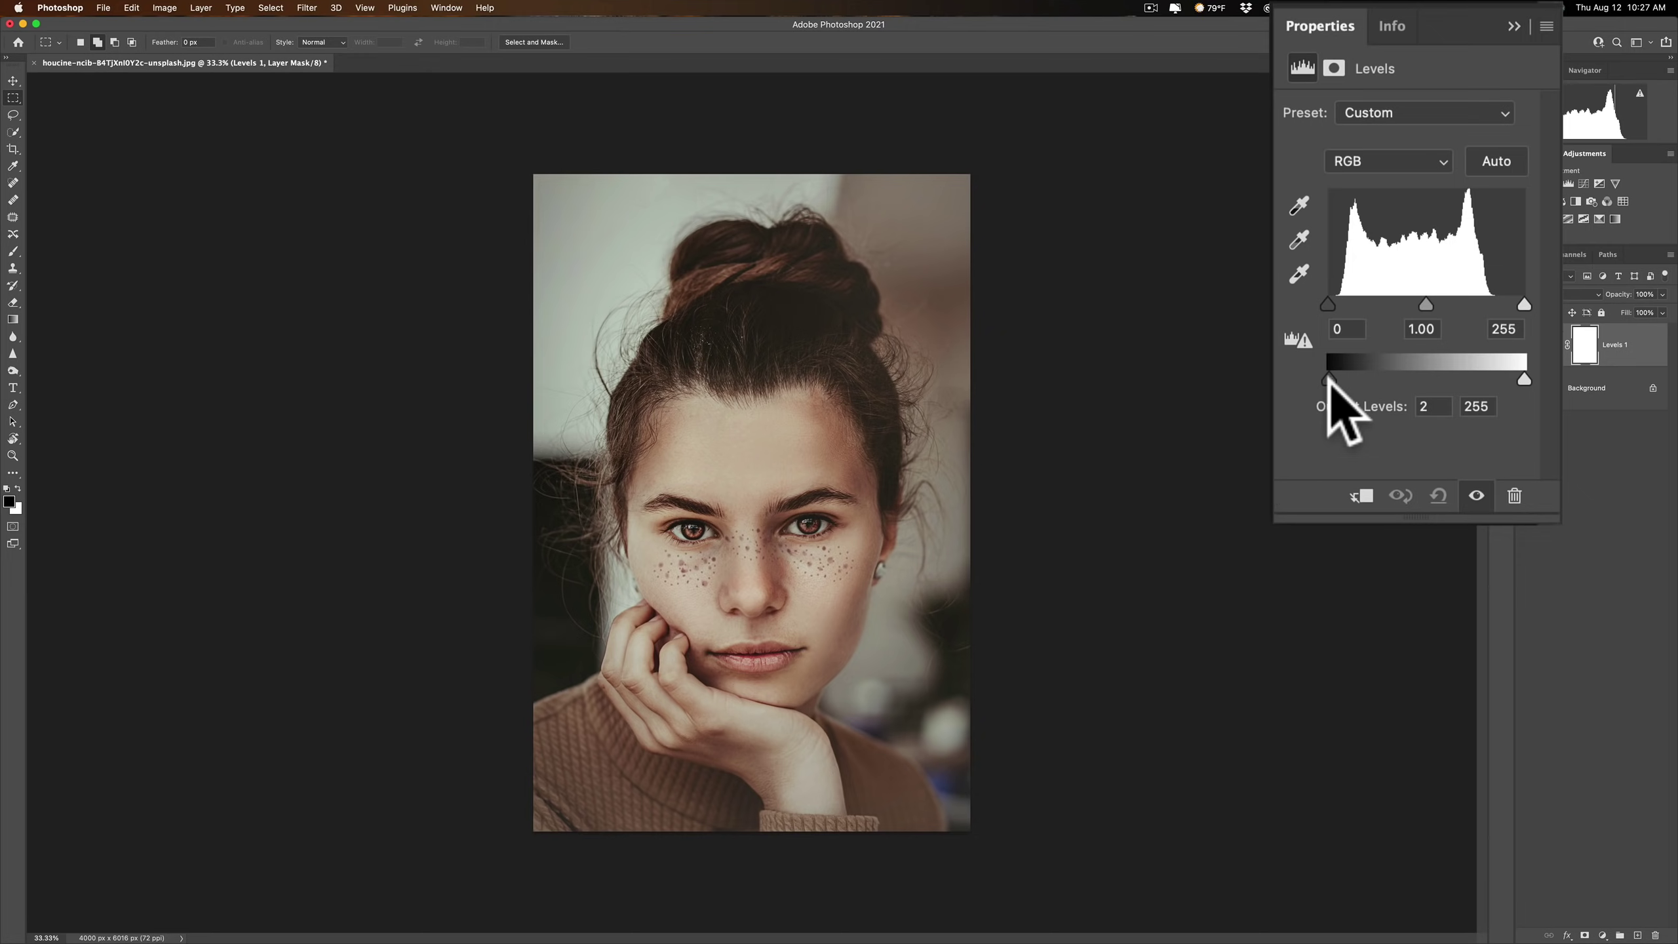
mouse_move(1330, 380)
left_mouse_down()
mouse_move(1362, 381)
mouse_move(1318, 372)
left_mouse_up()
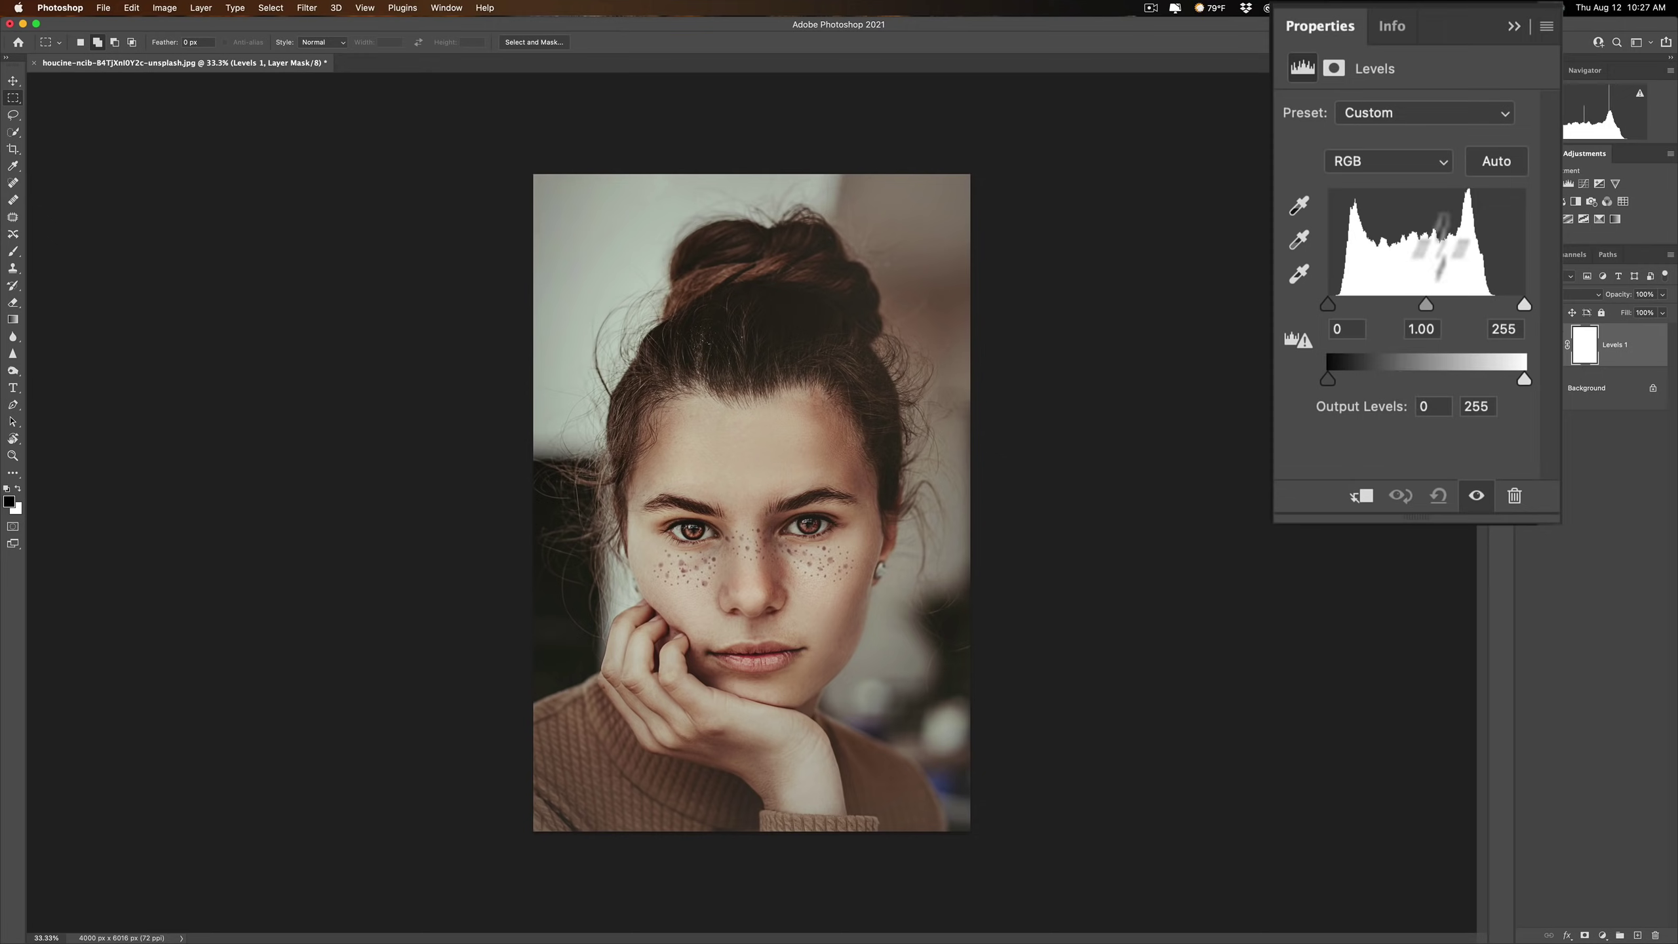
left_click(1363, 105)
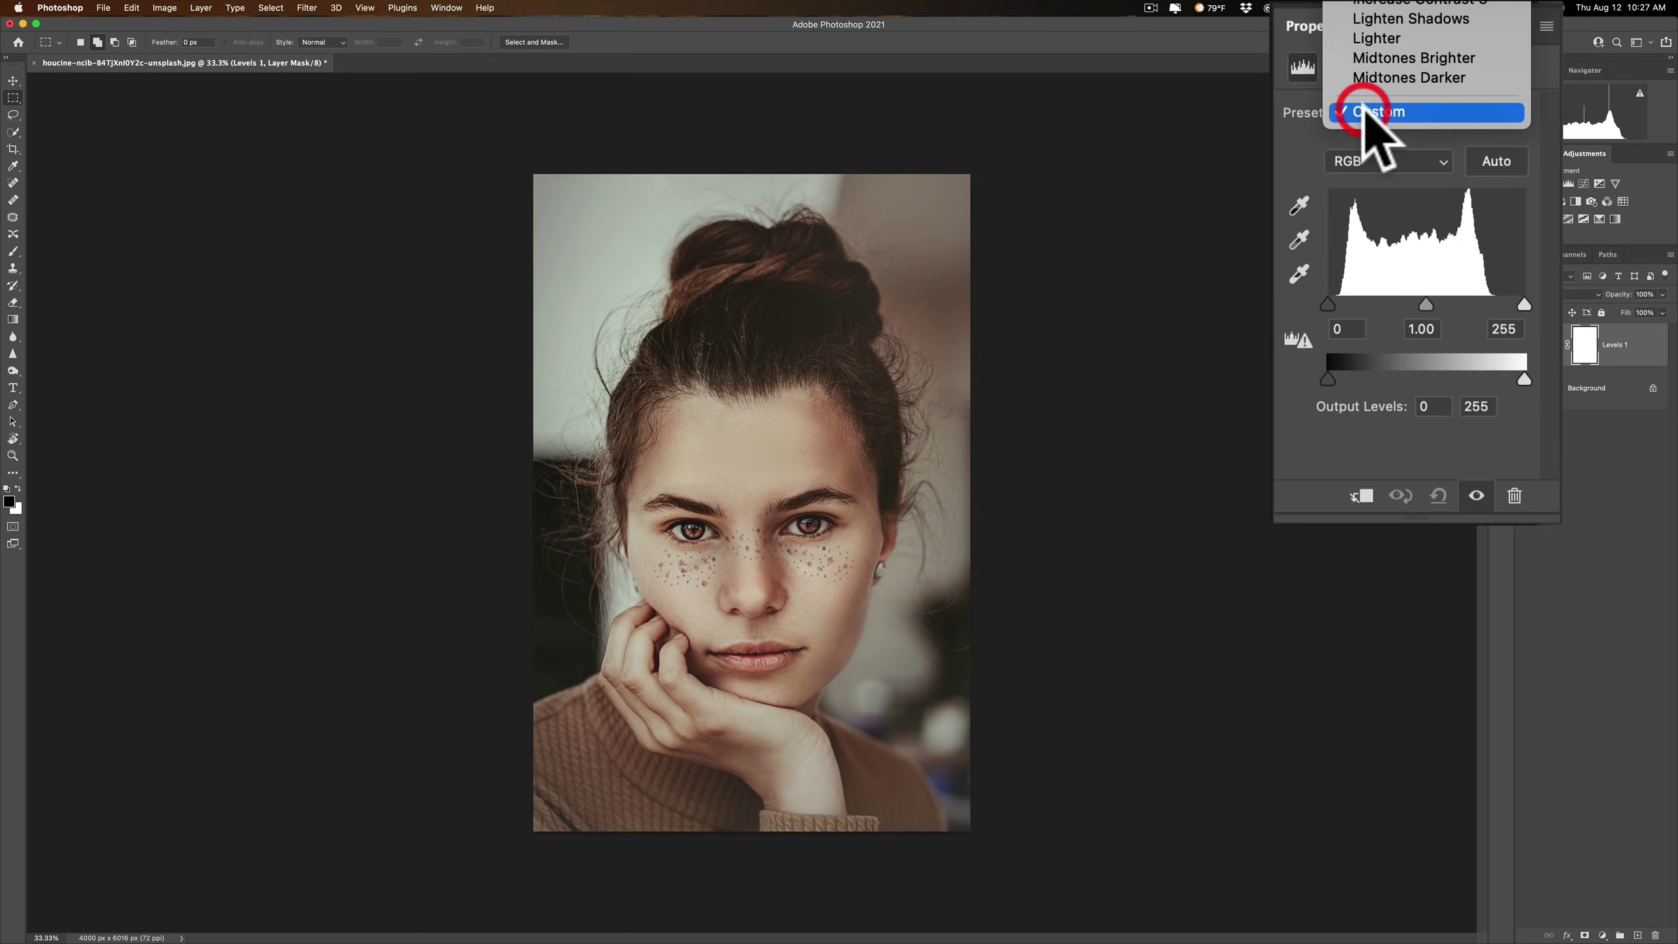
left_click(1381, 59)
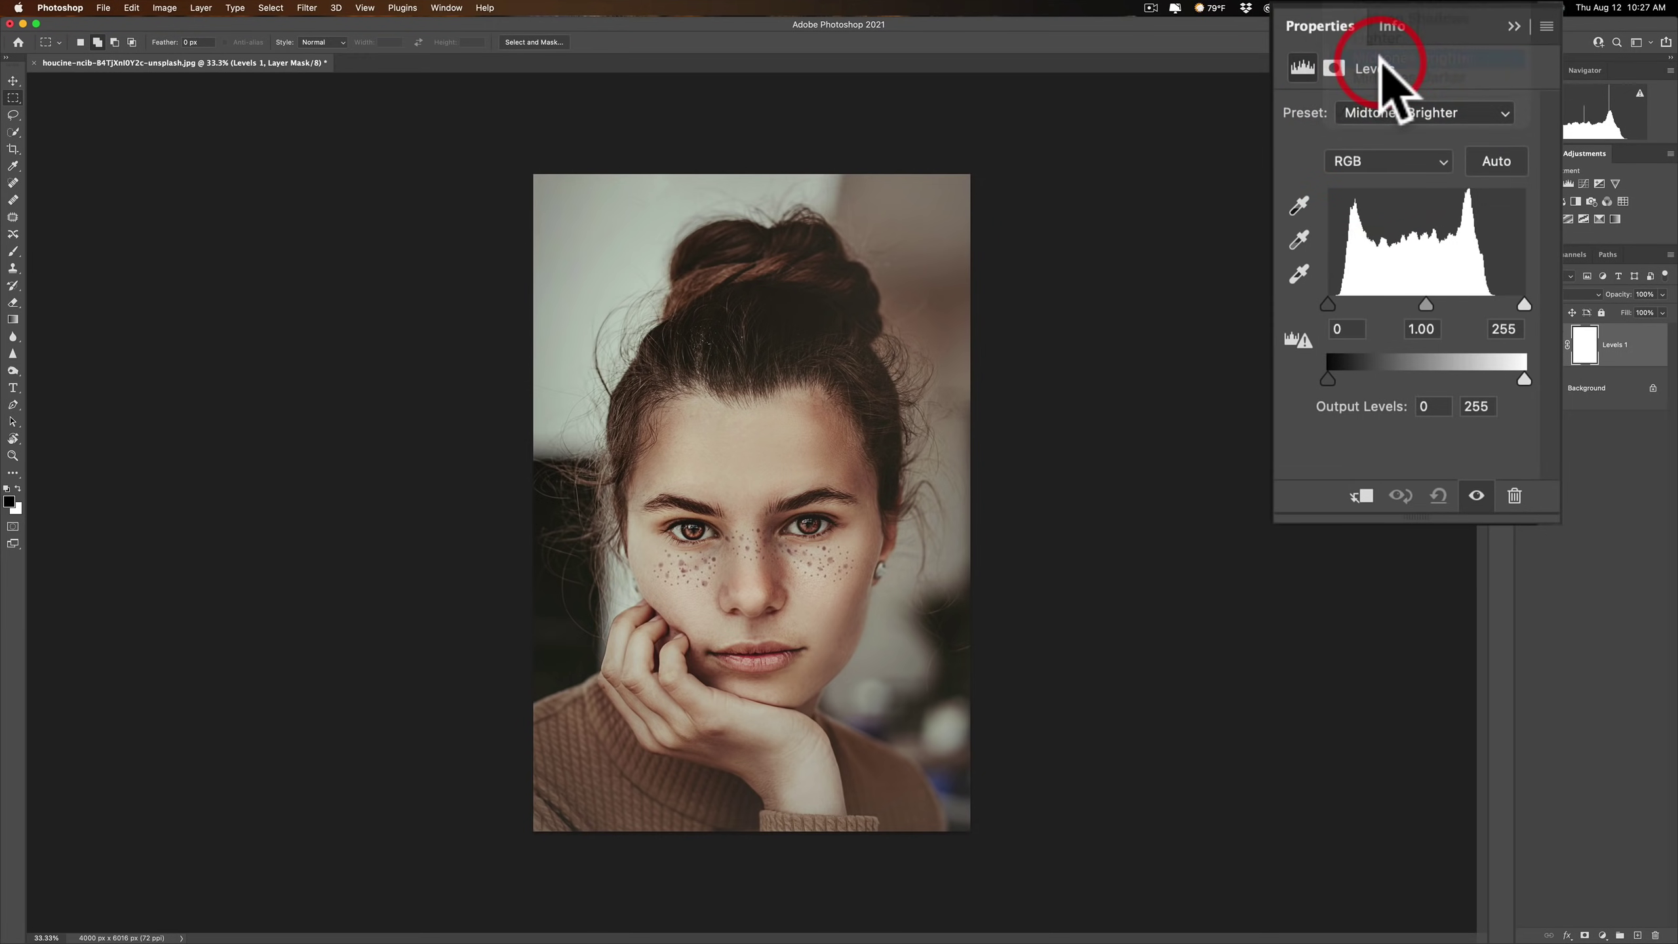
left_click(1400, 113)
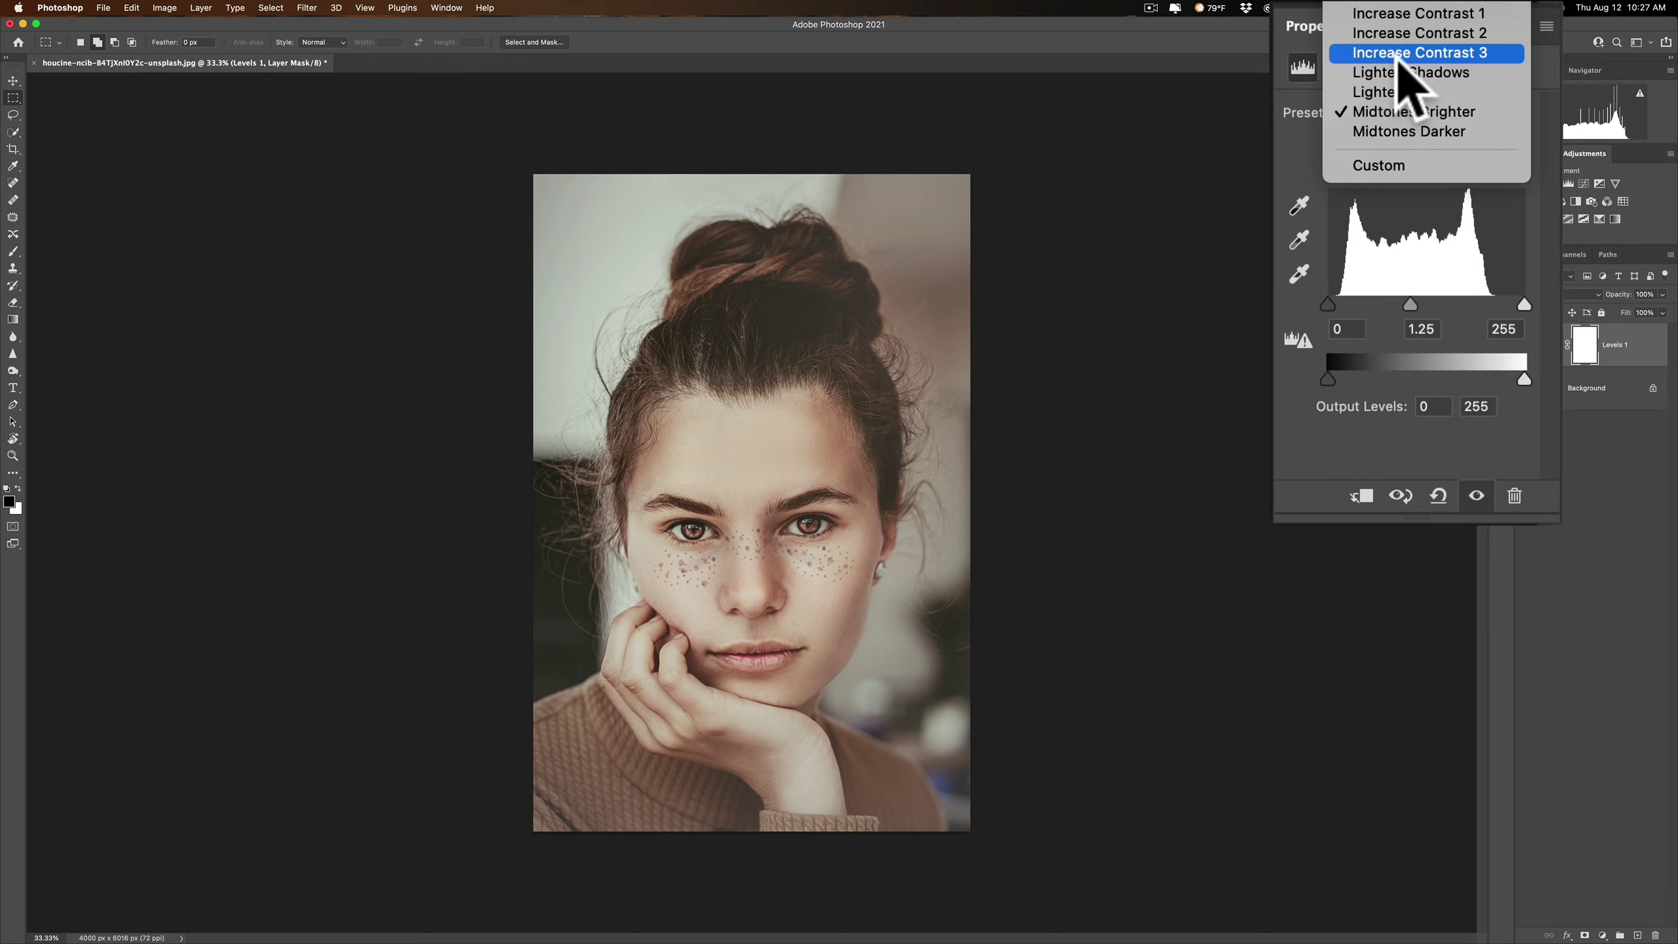
left_click(1409, 14)
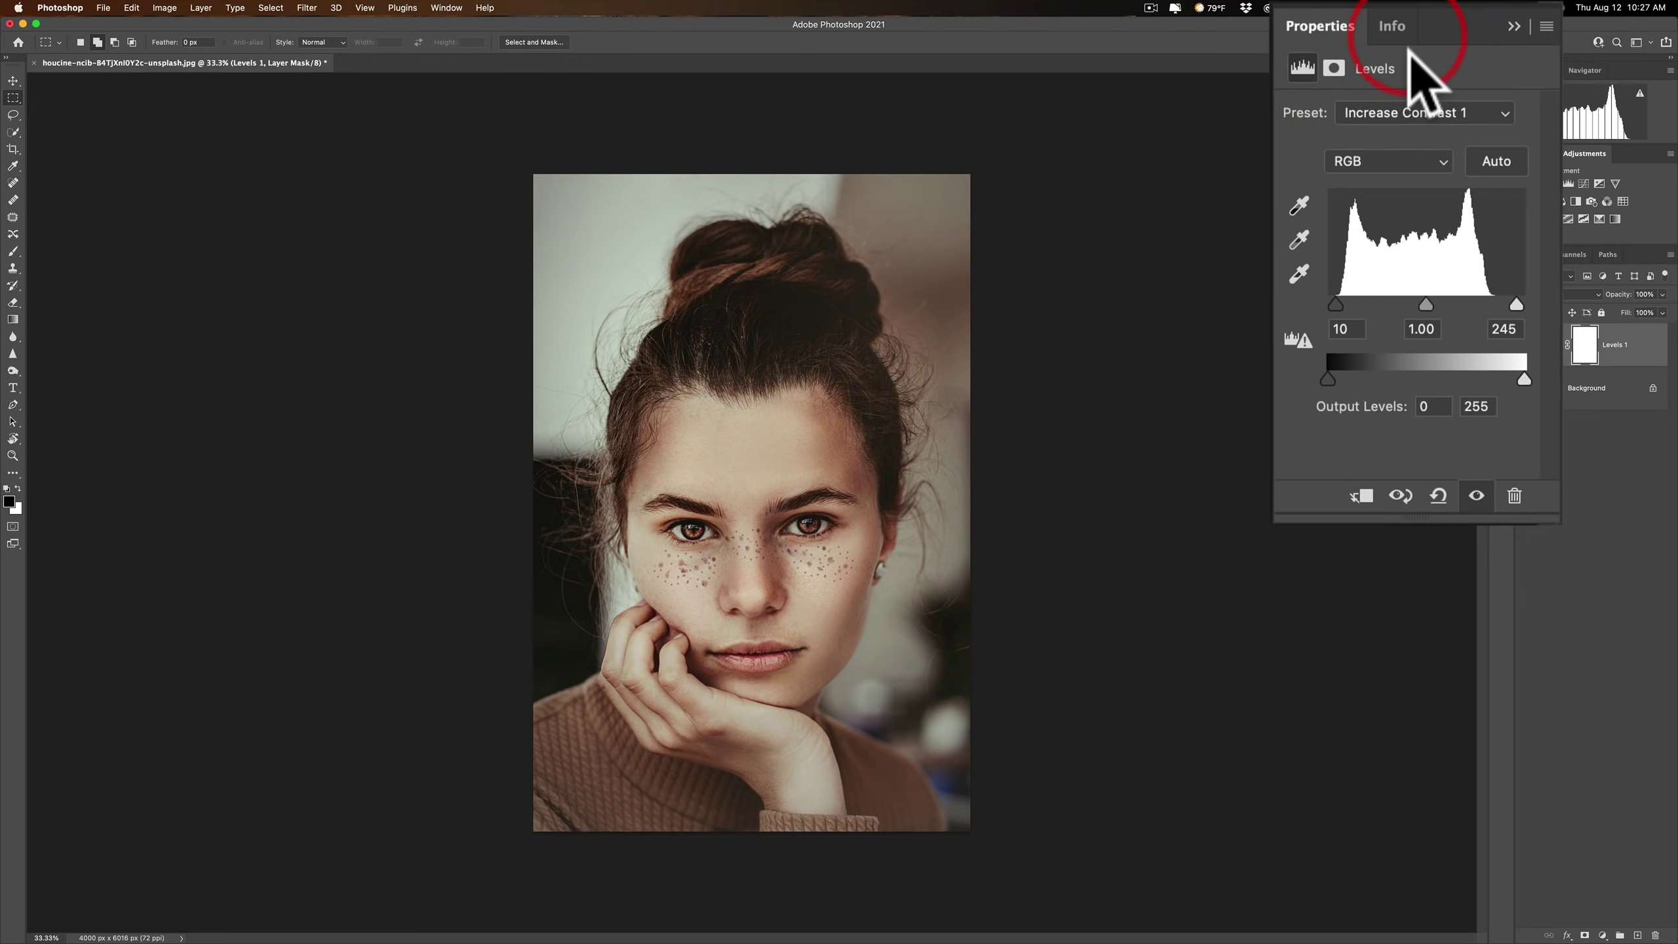
left_click(1411, 113)
left_click(1411, 131)
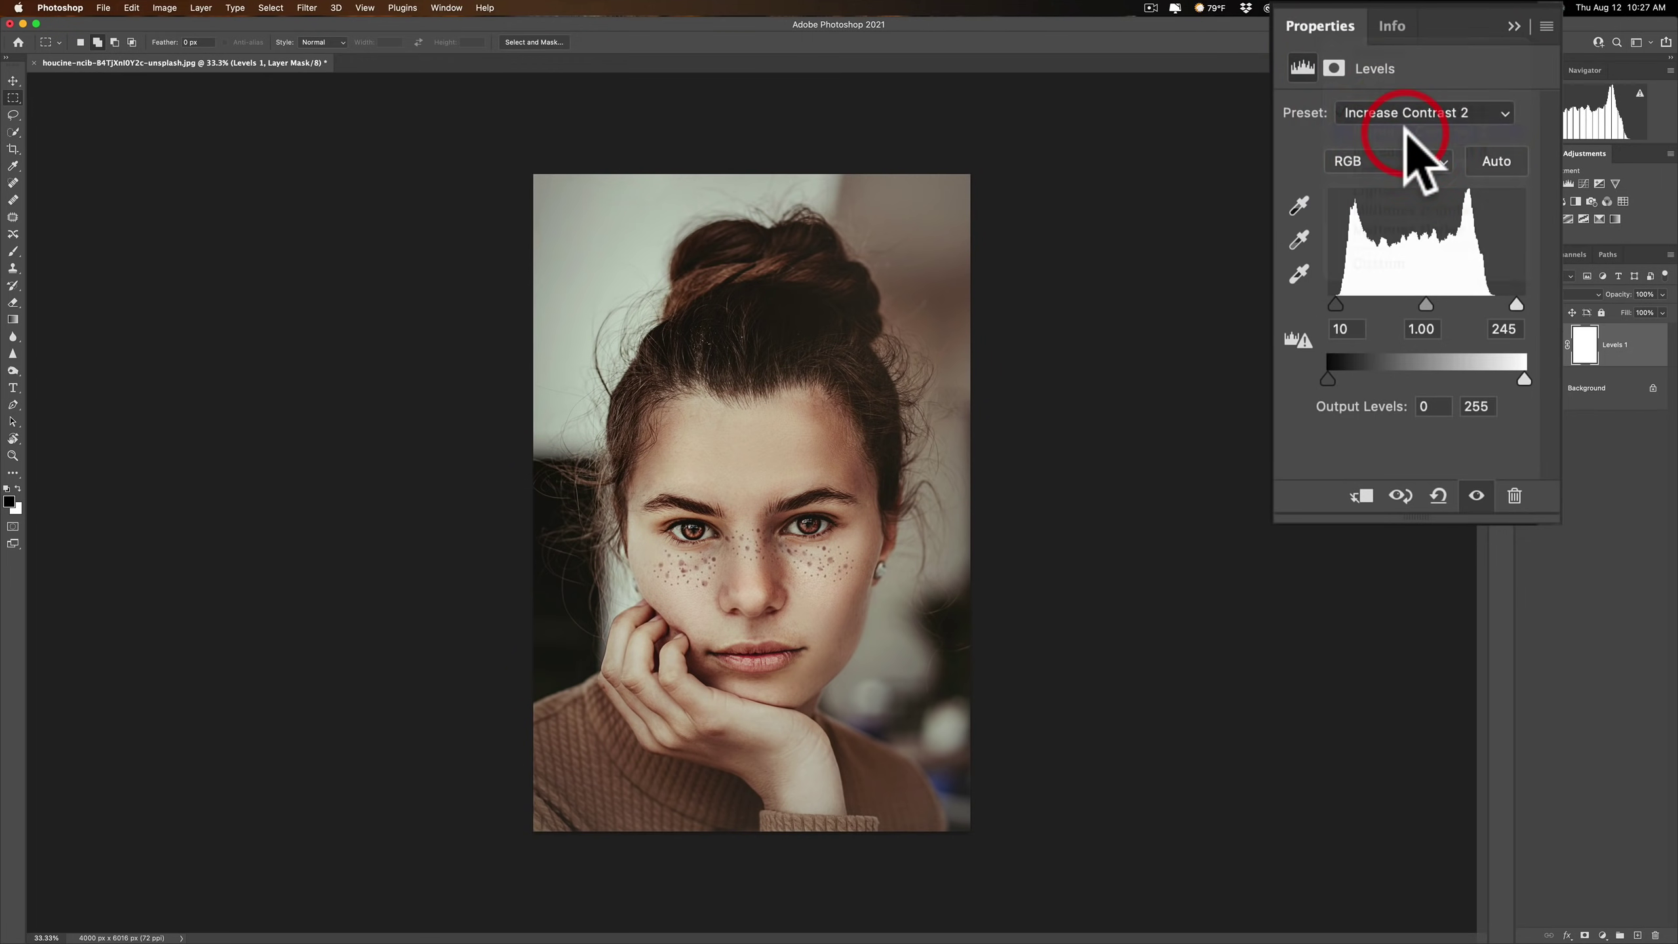
left_click(1400, 124)
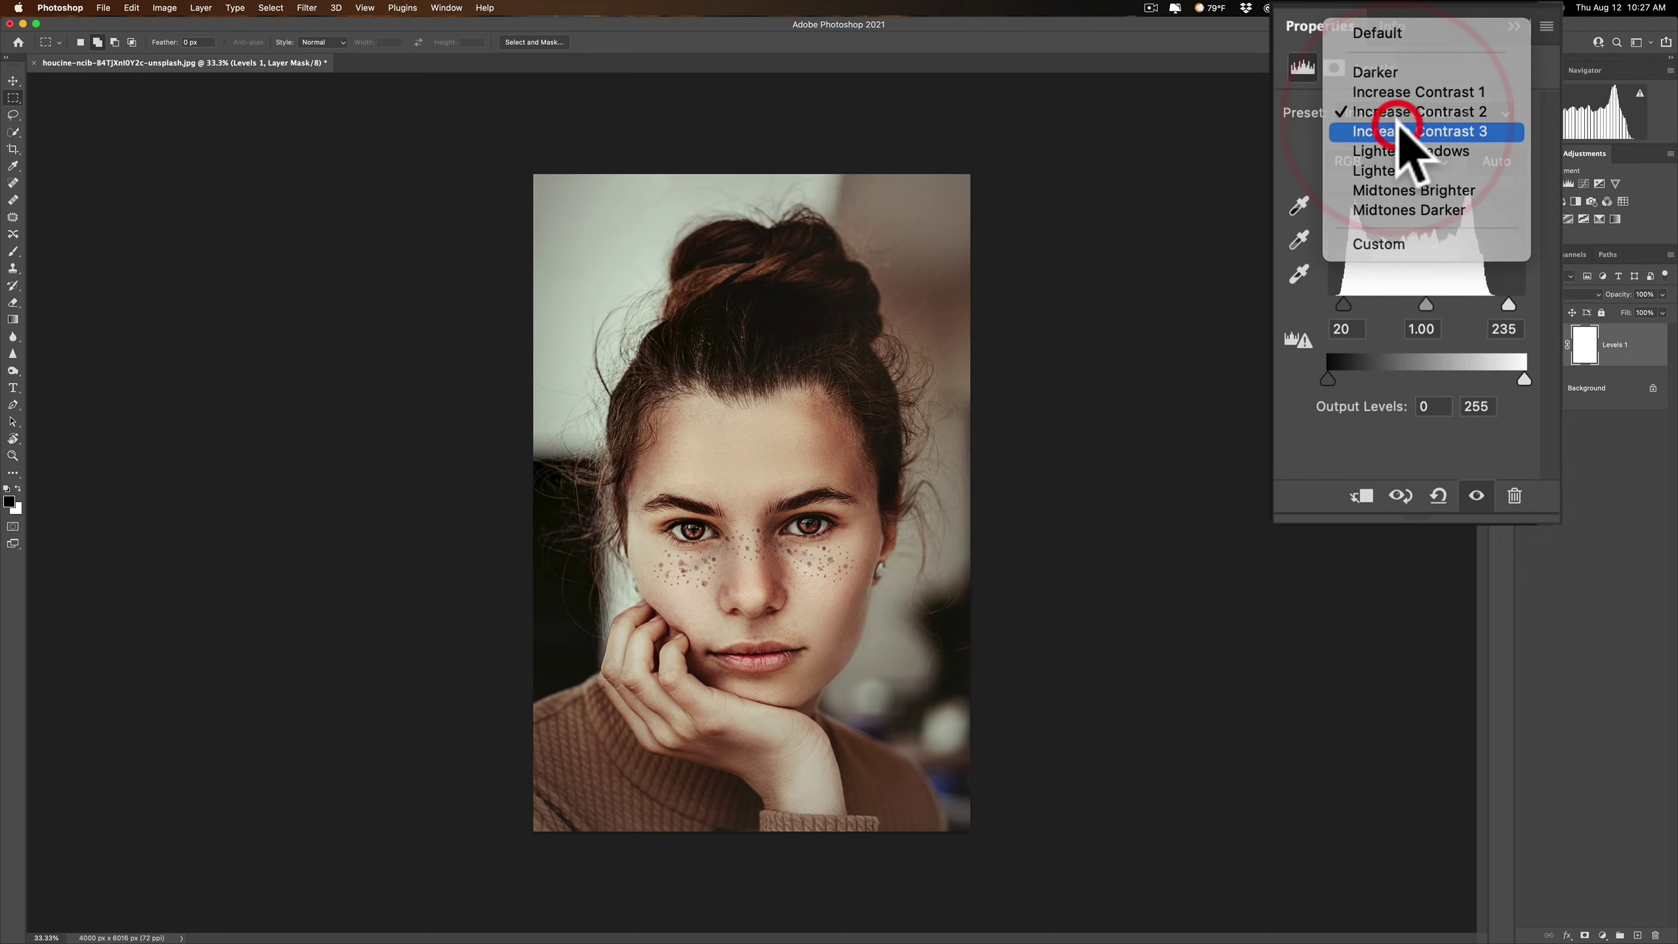
left_click(1405, 131)
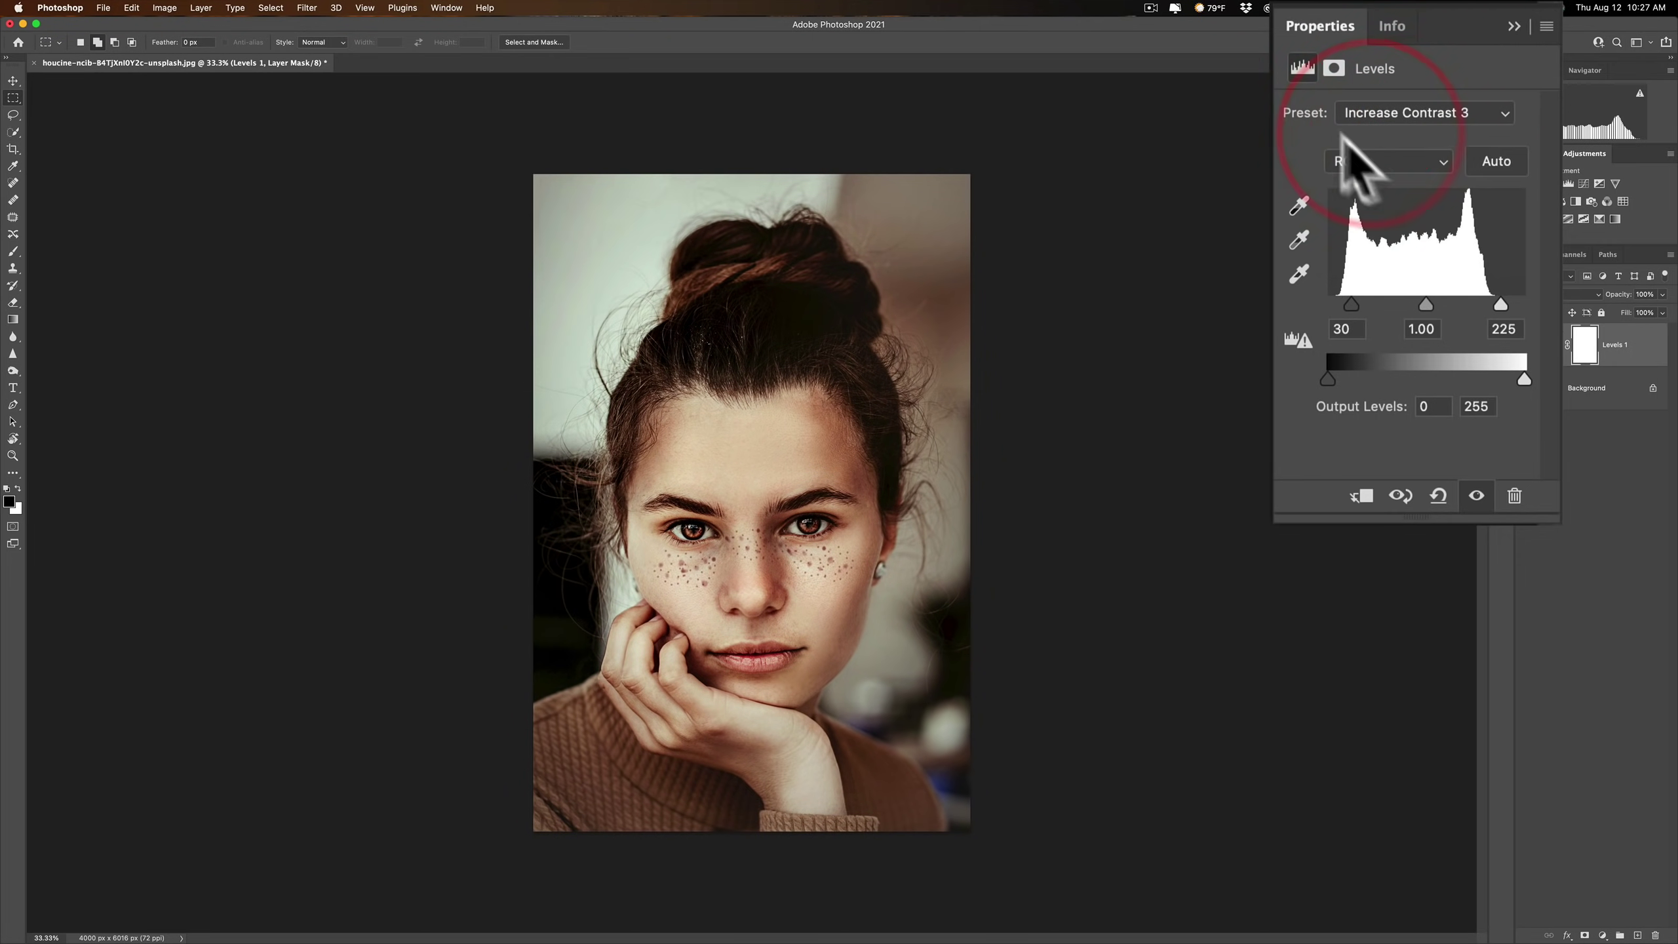
left_click(1439, 496)
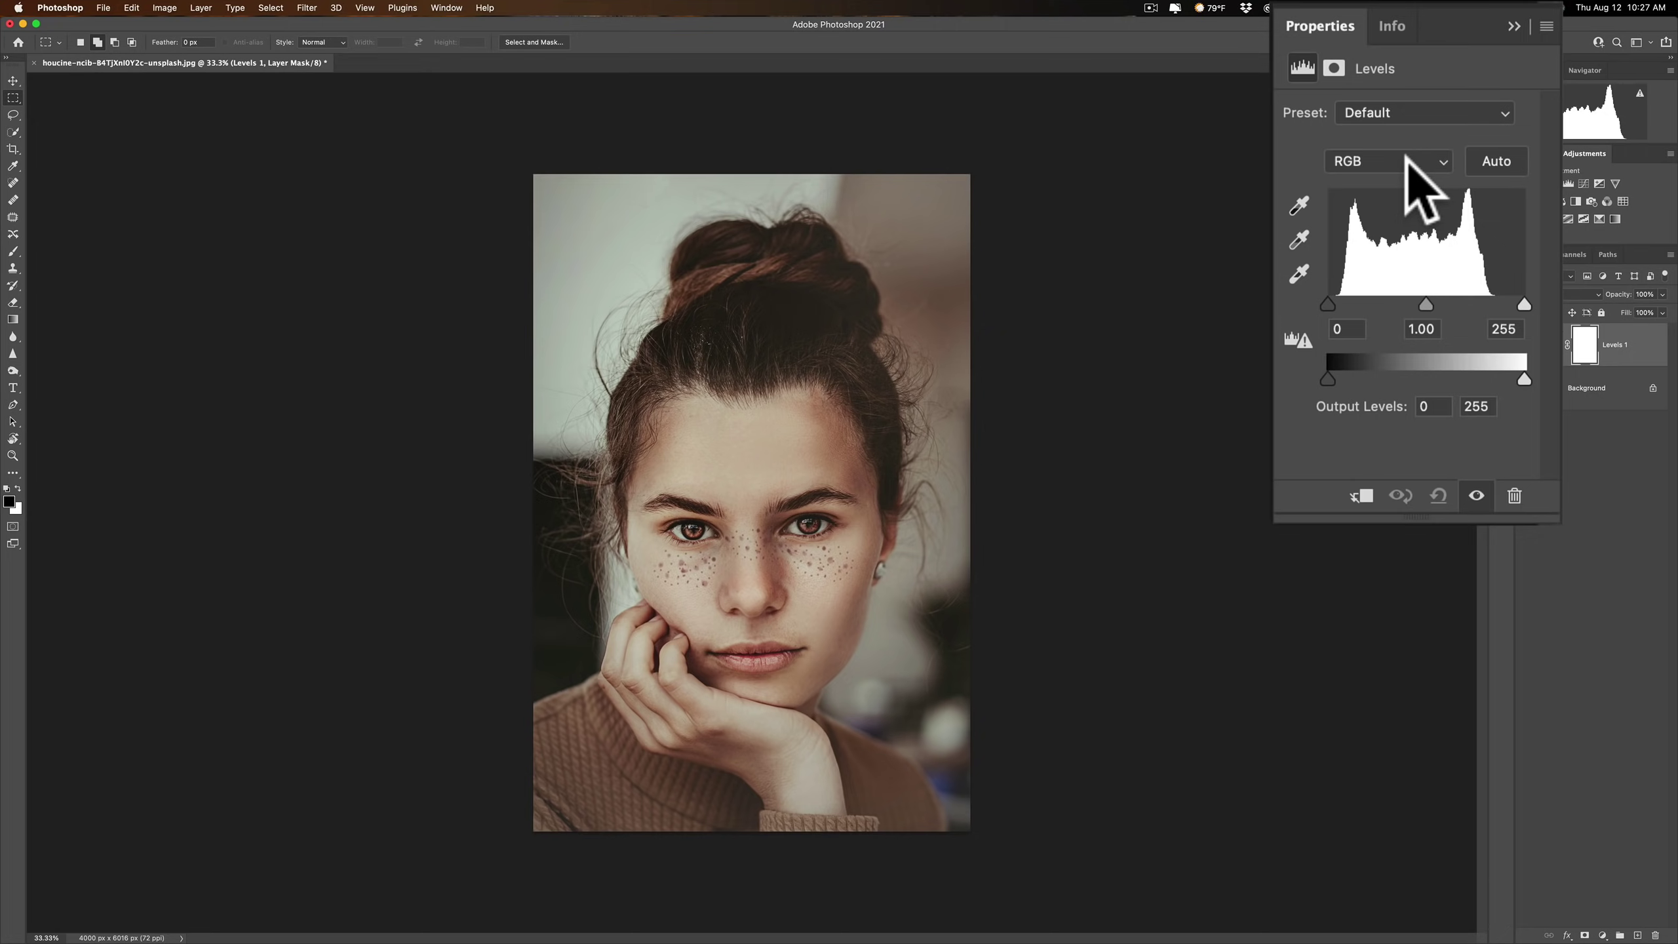
left_click(1430, 162)
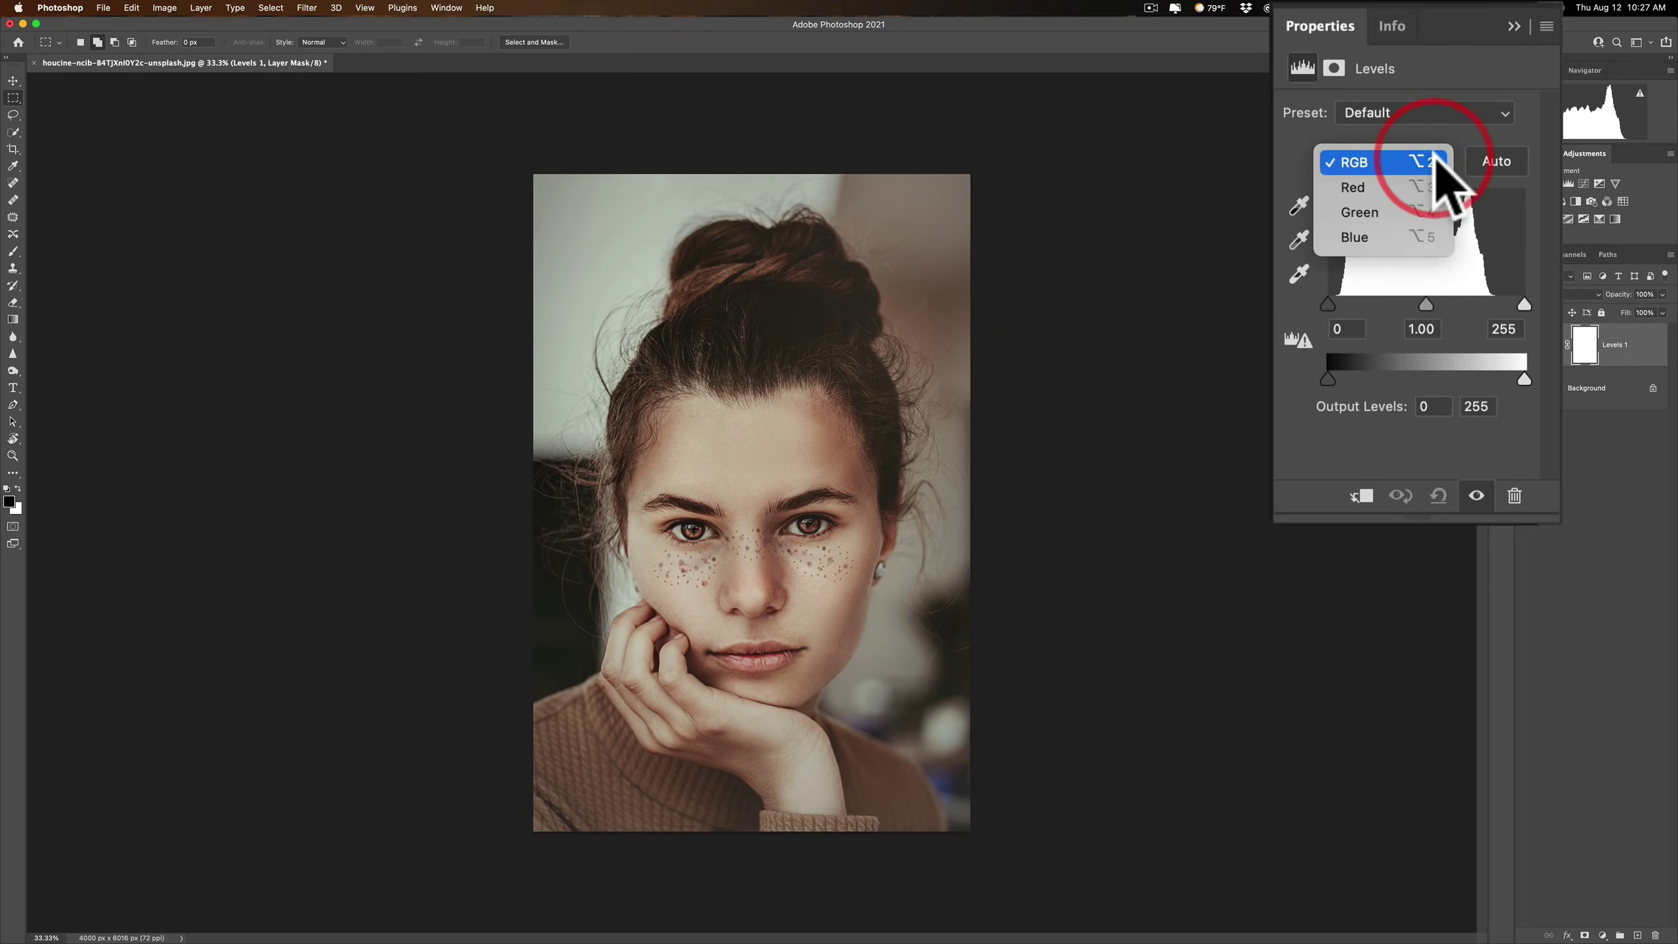
left_click(1394, 188)
left_click_drag(1523, 305, 1566, 330)
left_click(1380, 160)
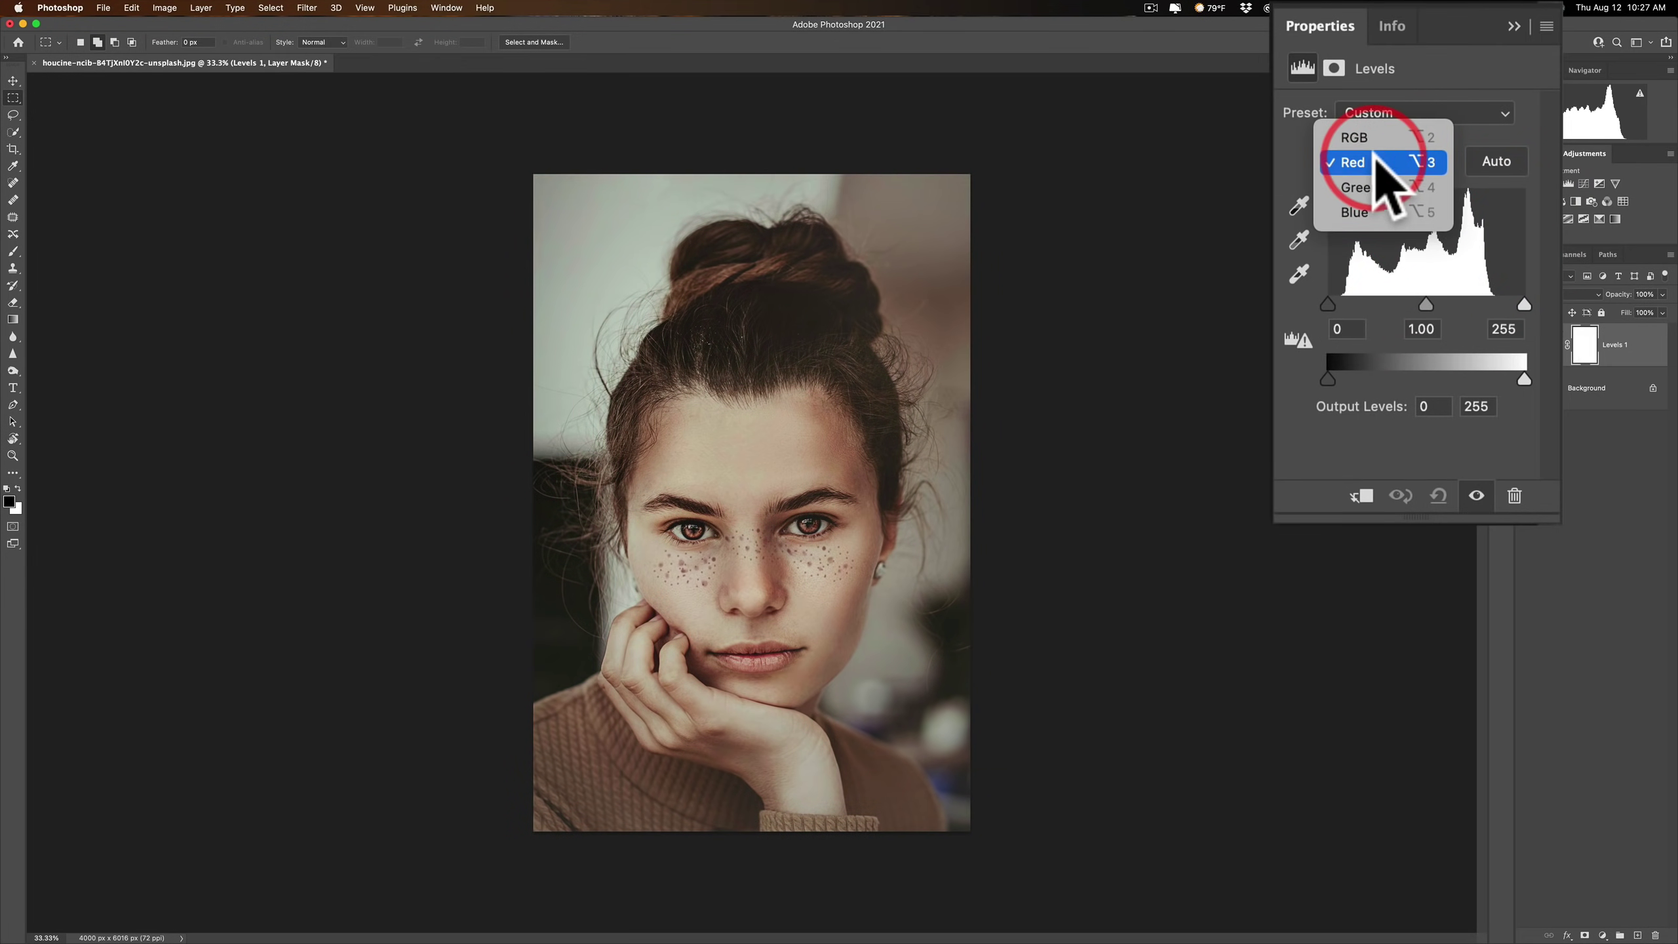
left_click(1401, 138)
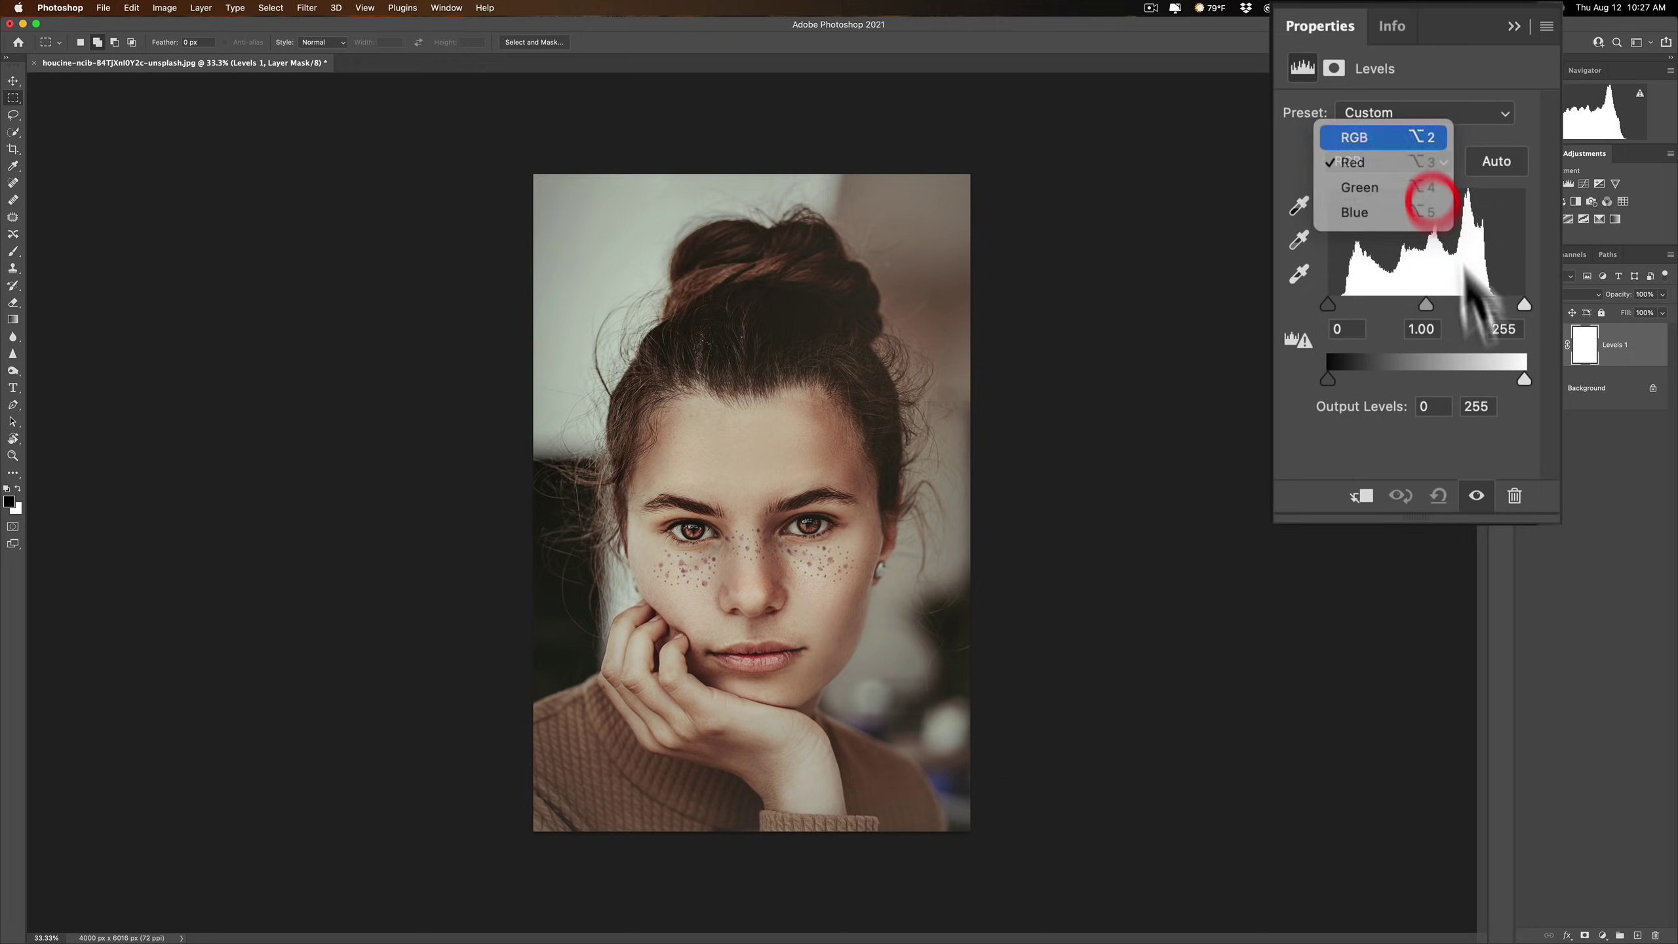
left_click(1438, 495)
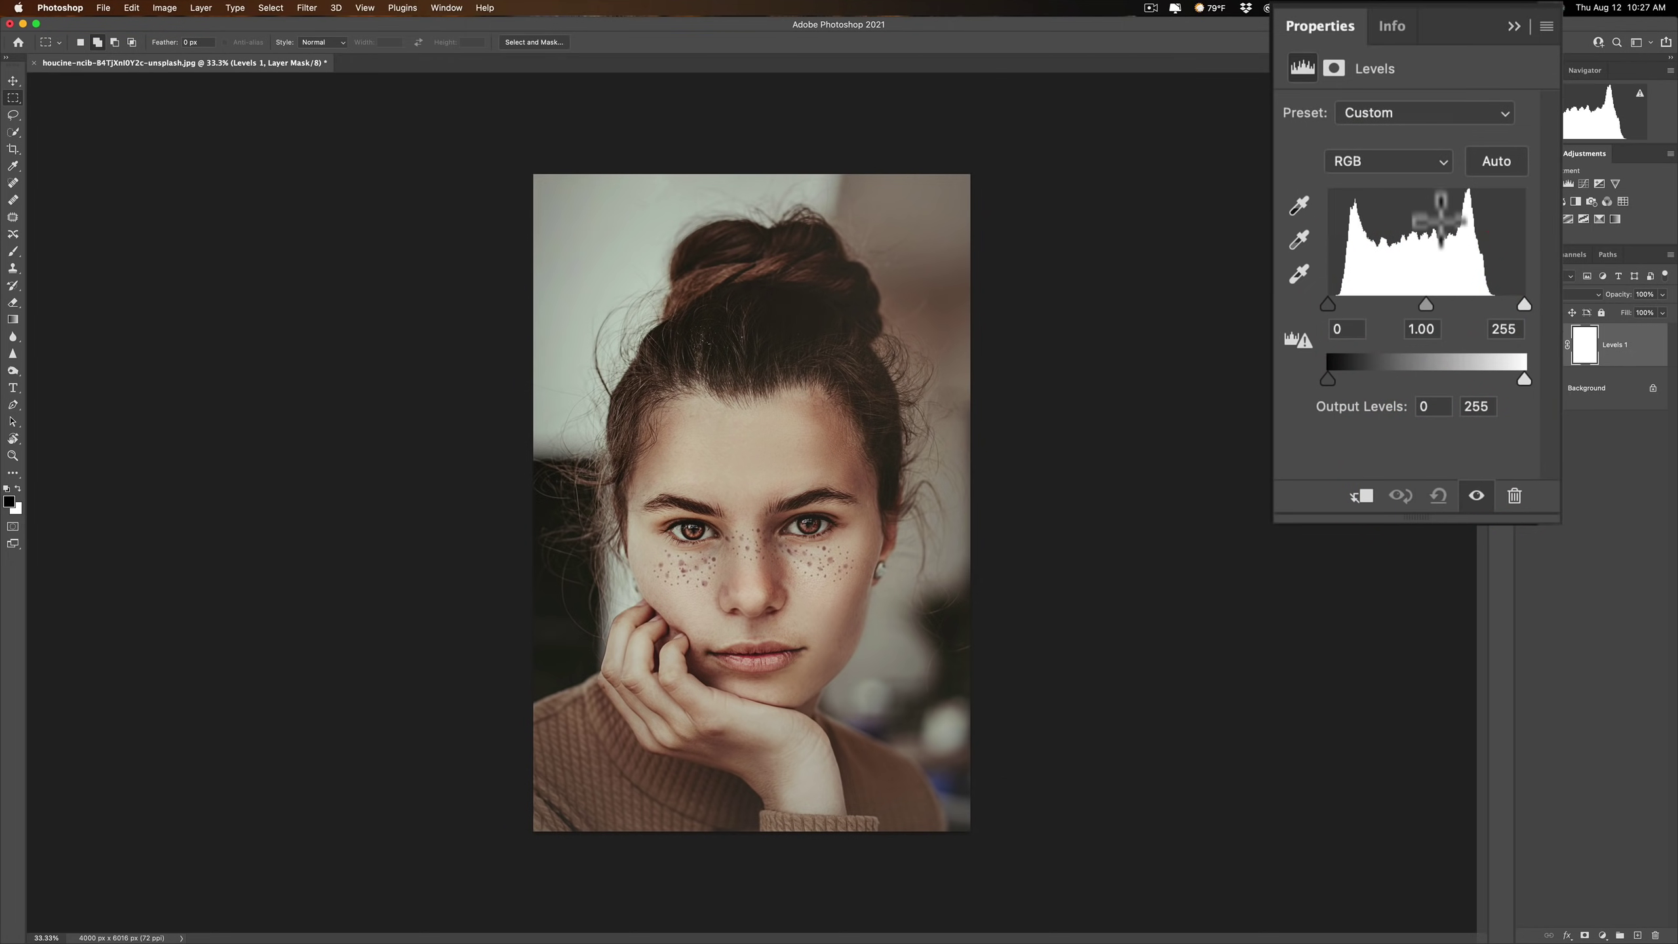
left_click(1497, 159)
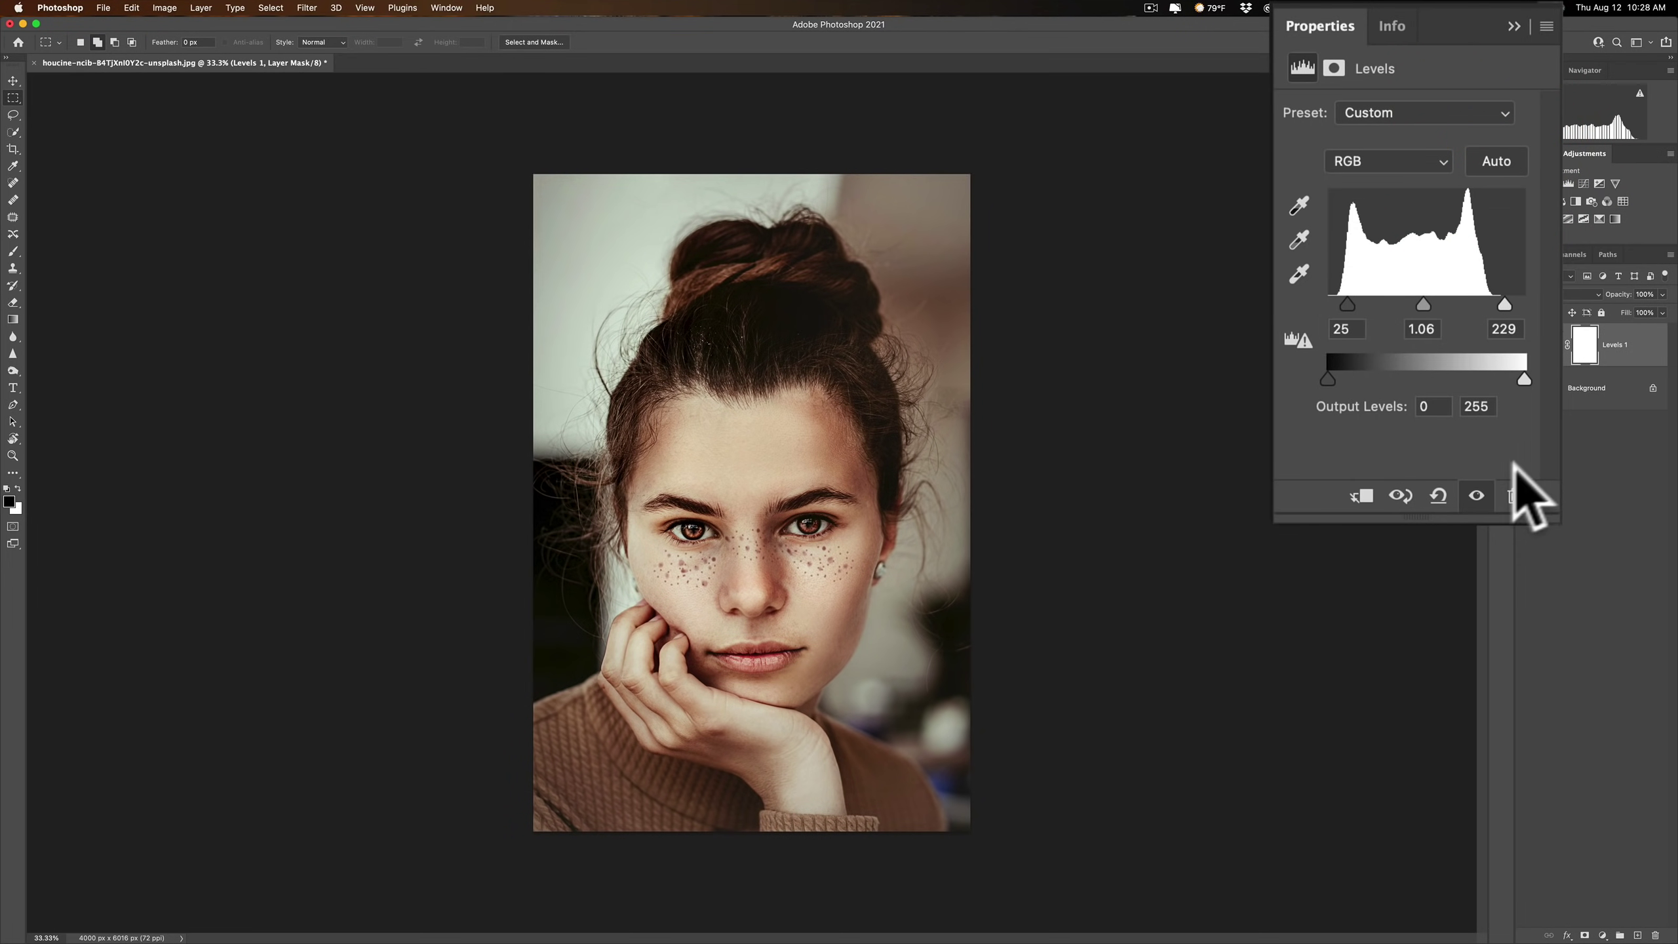
left_click(1438, 495)
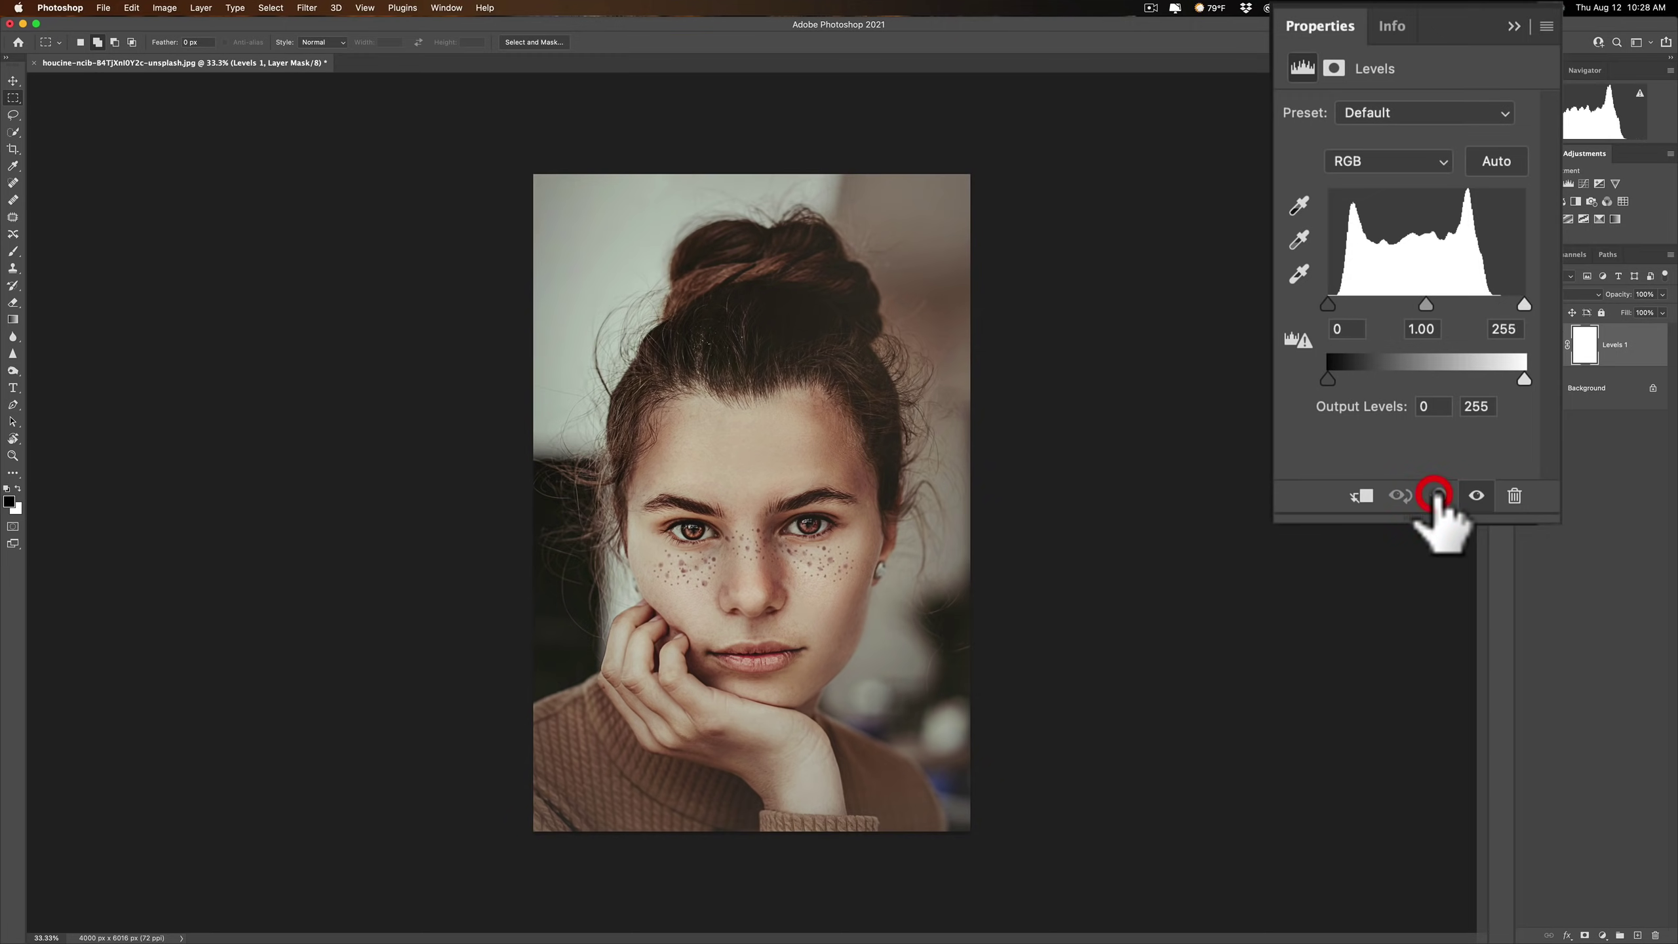
Set the Levels gray point from the light background, tinting the portrait pink, and ready black-point sampling
left_click(1300, 239)
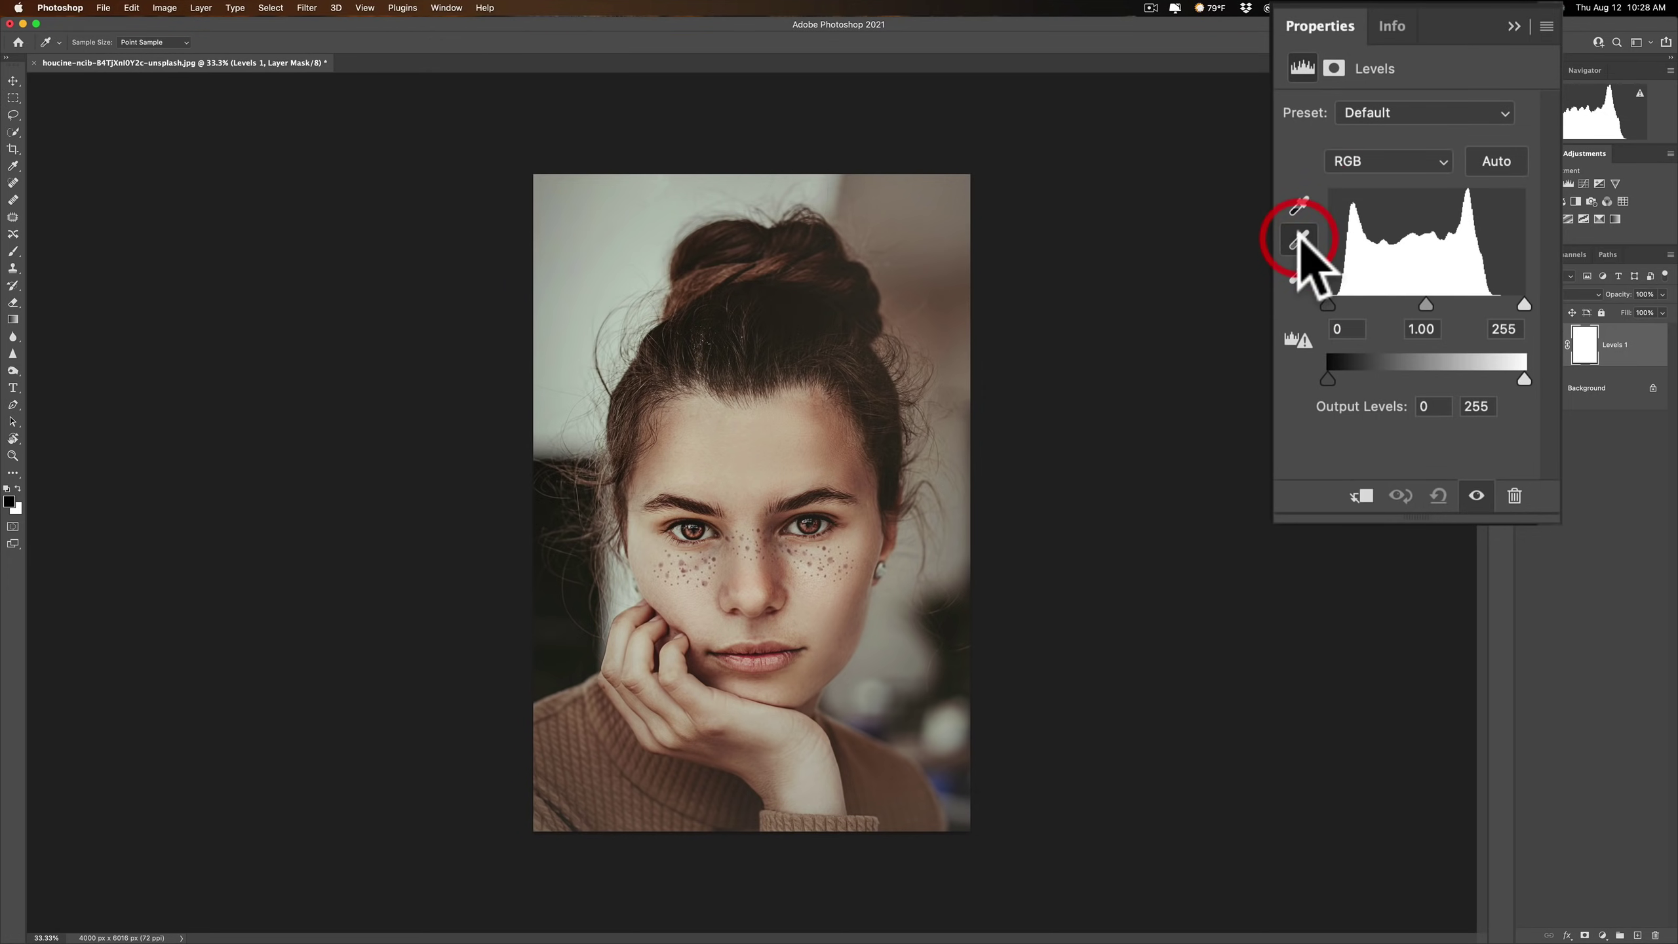
left_click(632, 262)
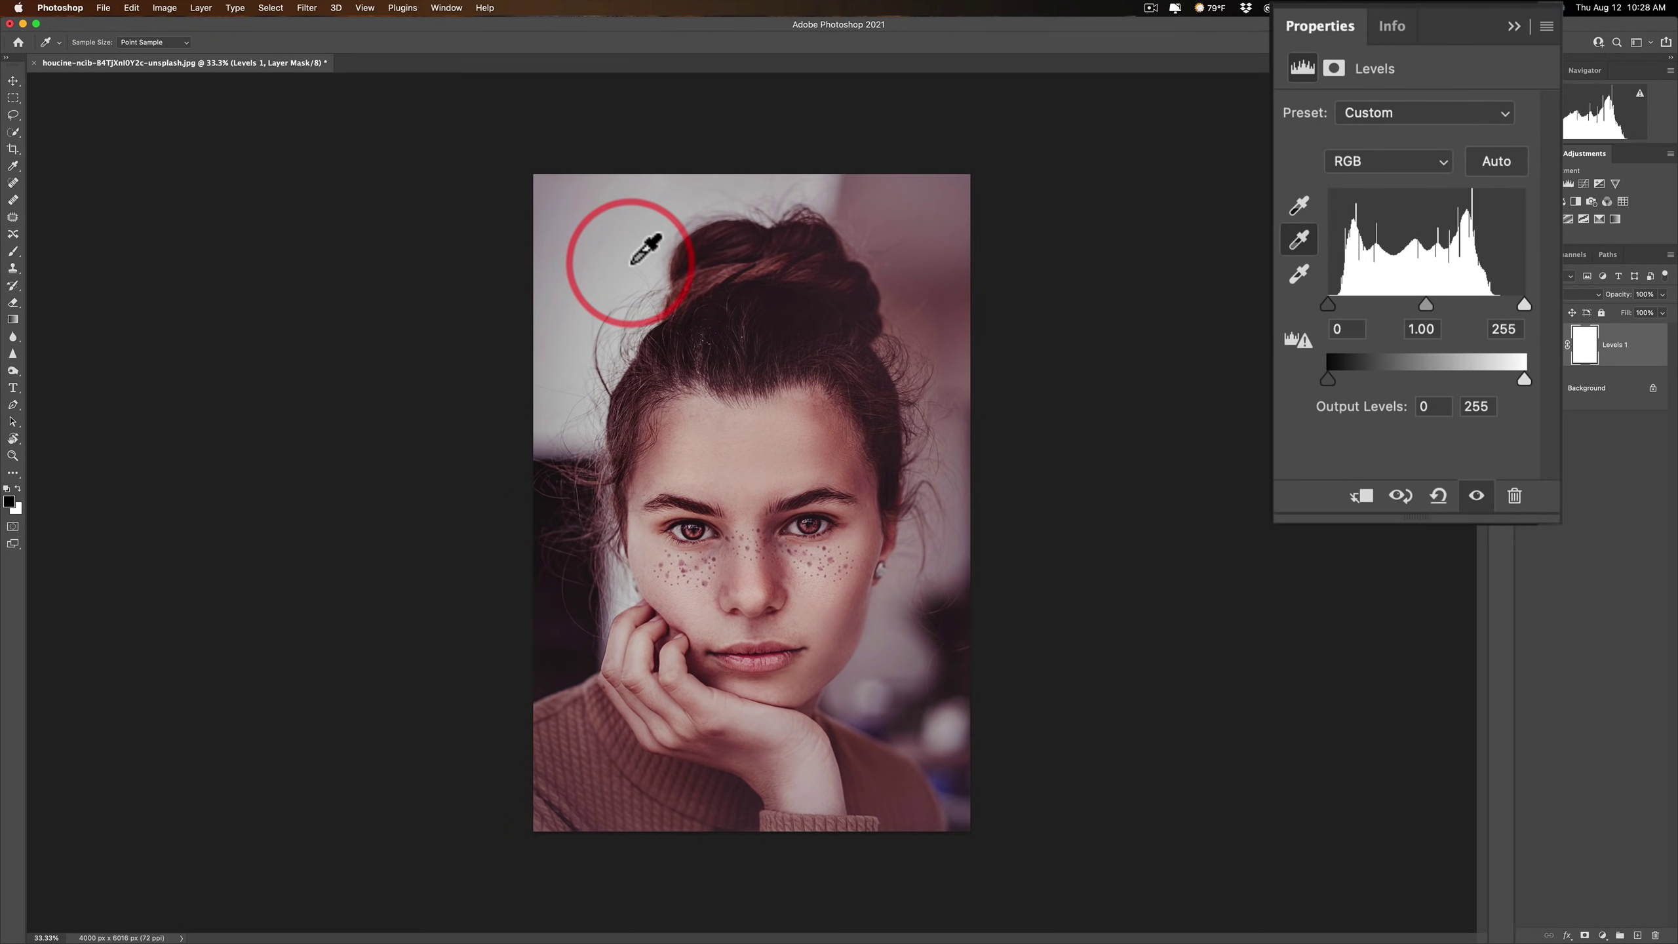
left_click(1296, 204)
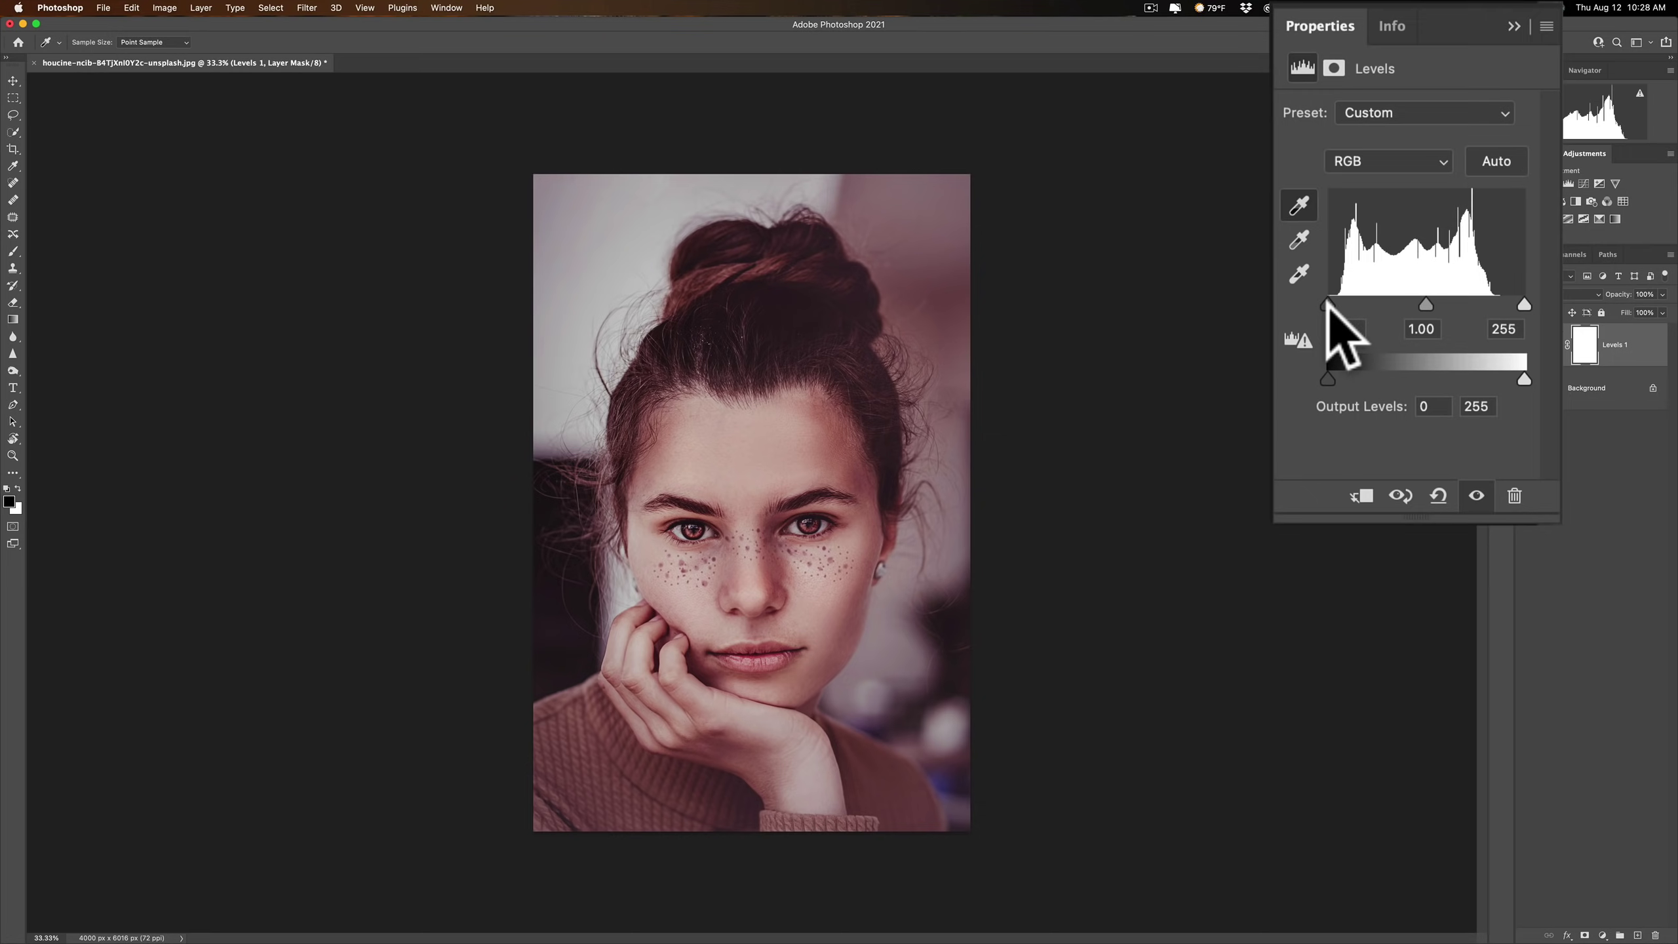
key("alt")
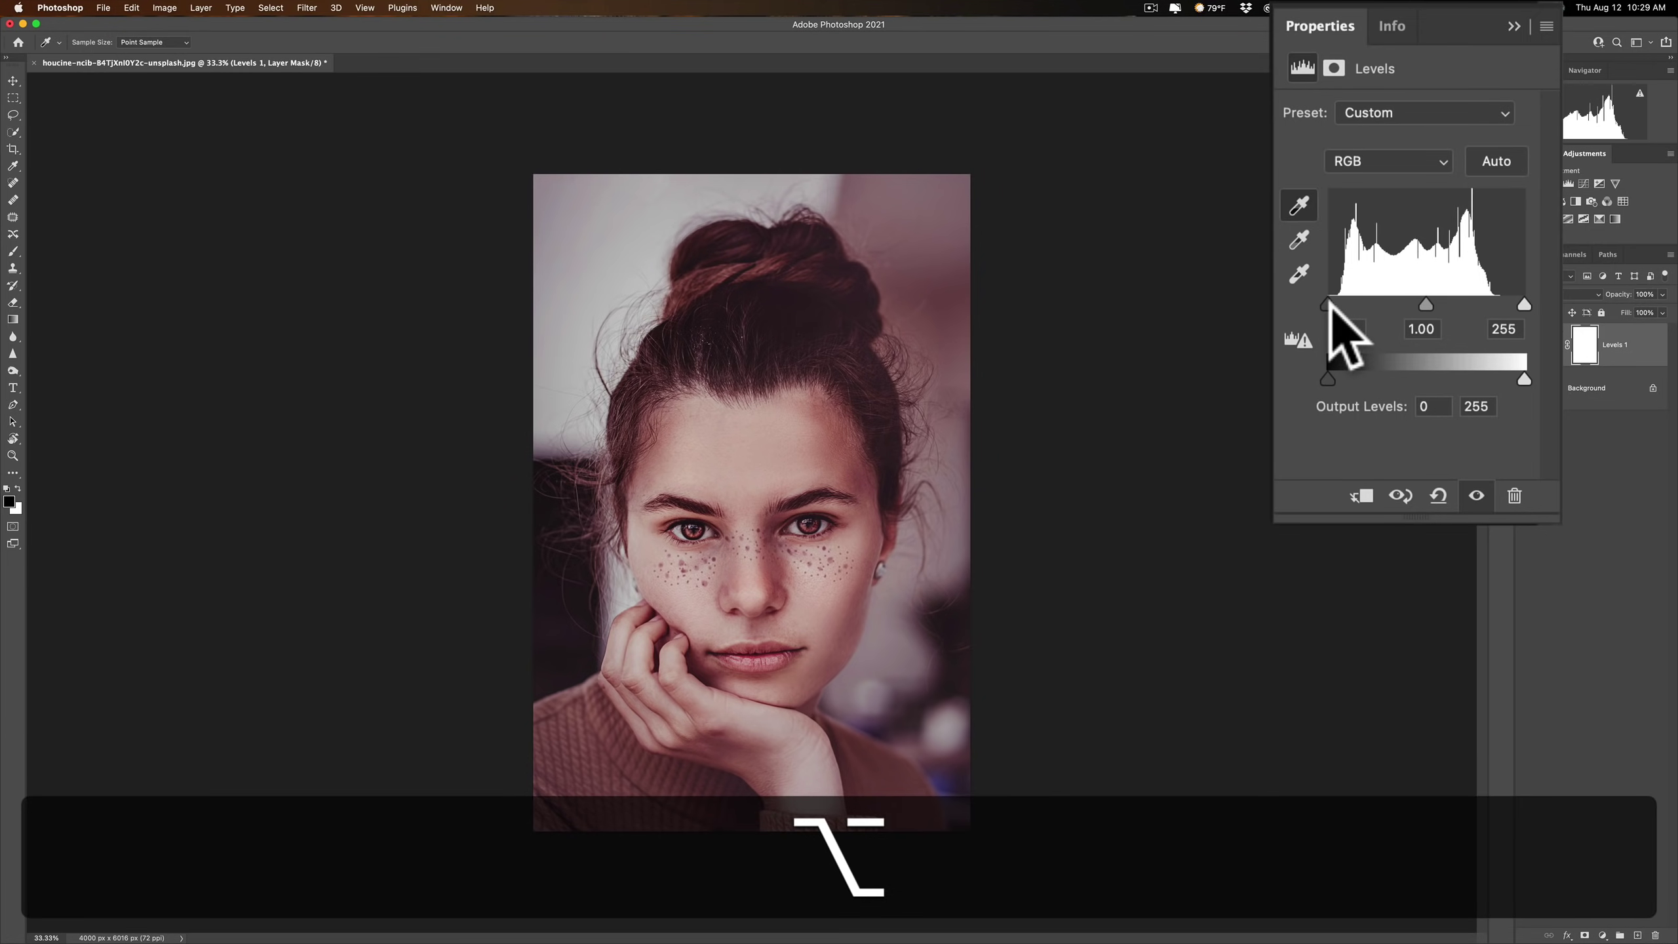
Preview shadow clipping with the black input slider, restore it to 0, and sample the dark area beside the hair
left_click_drag(1330, 306, 1337, 303)
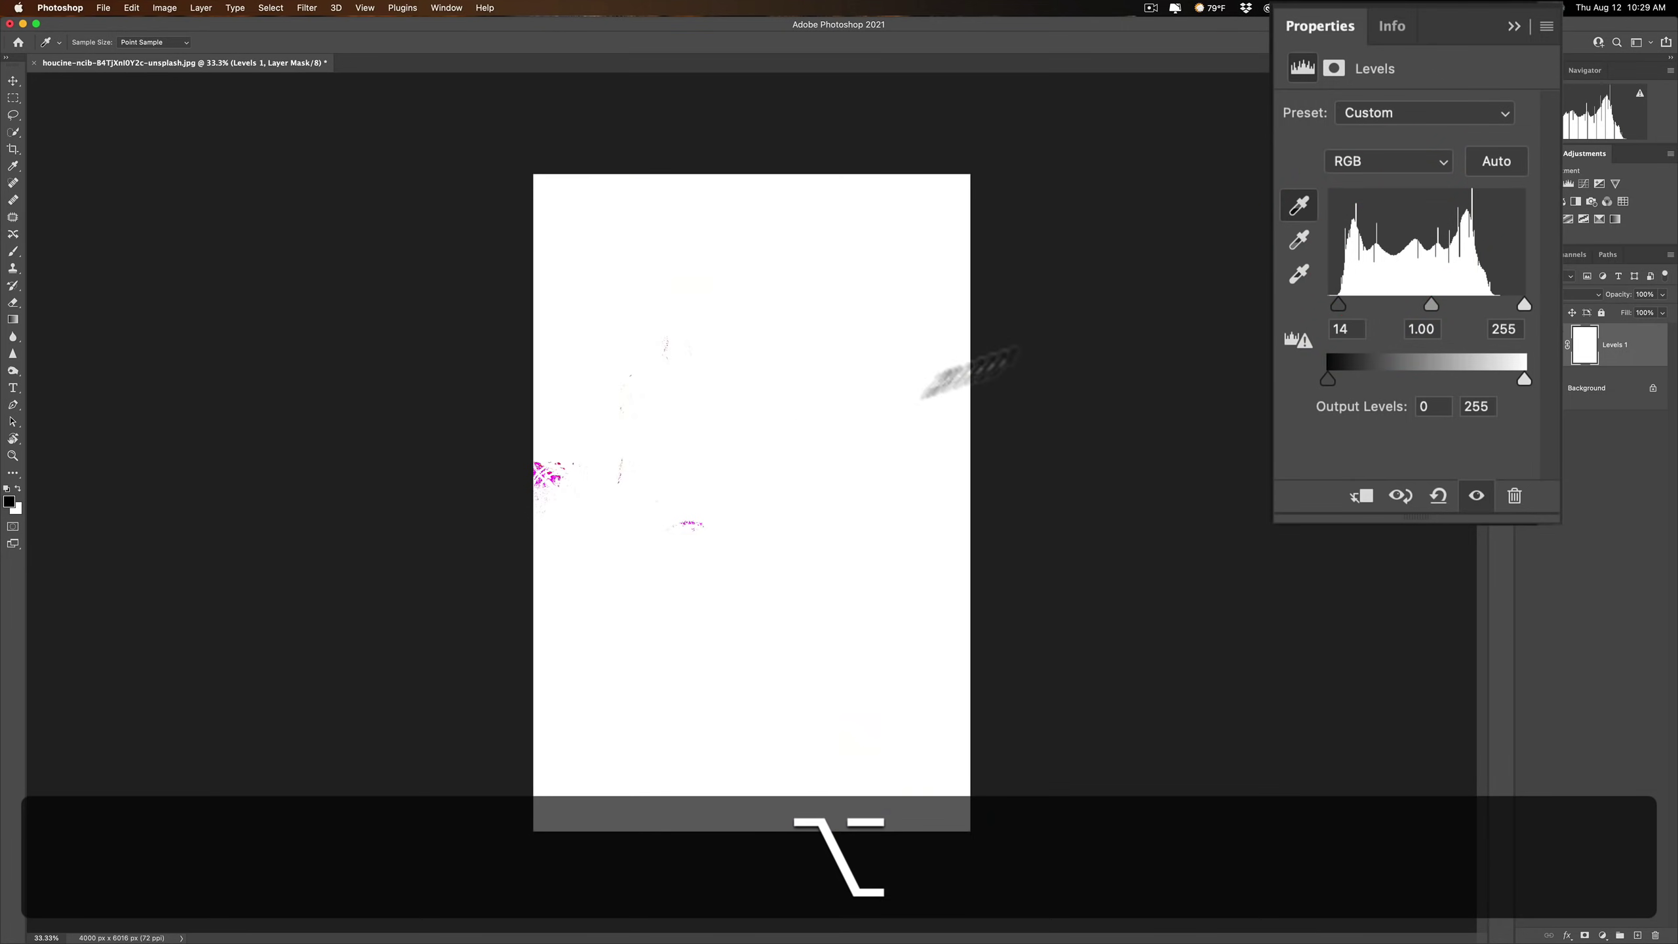
left_click_drag(1340, 303, 1292, 302)
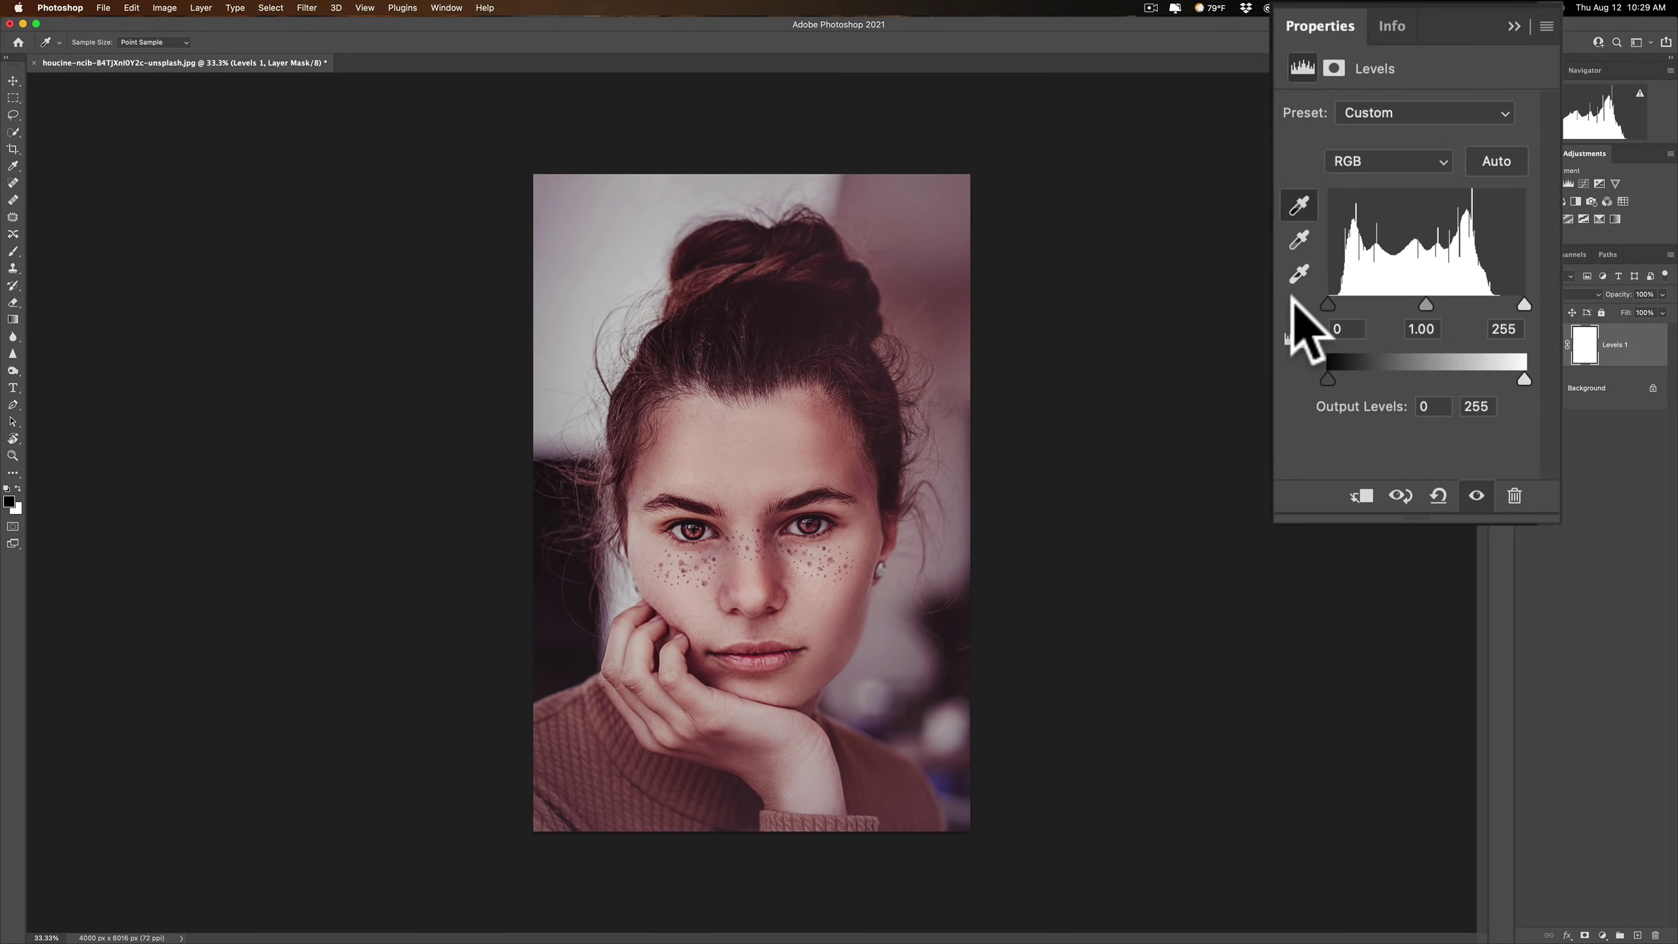
left_click(555, 477)
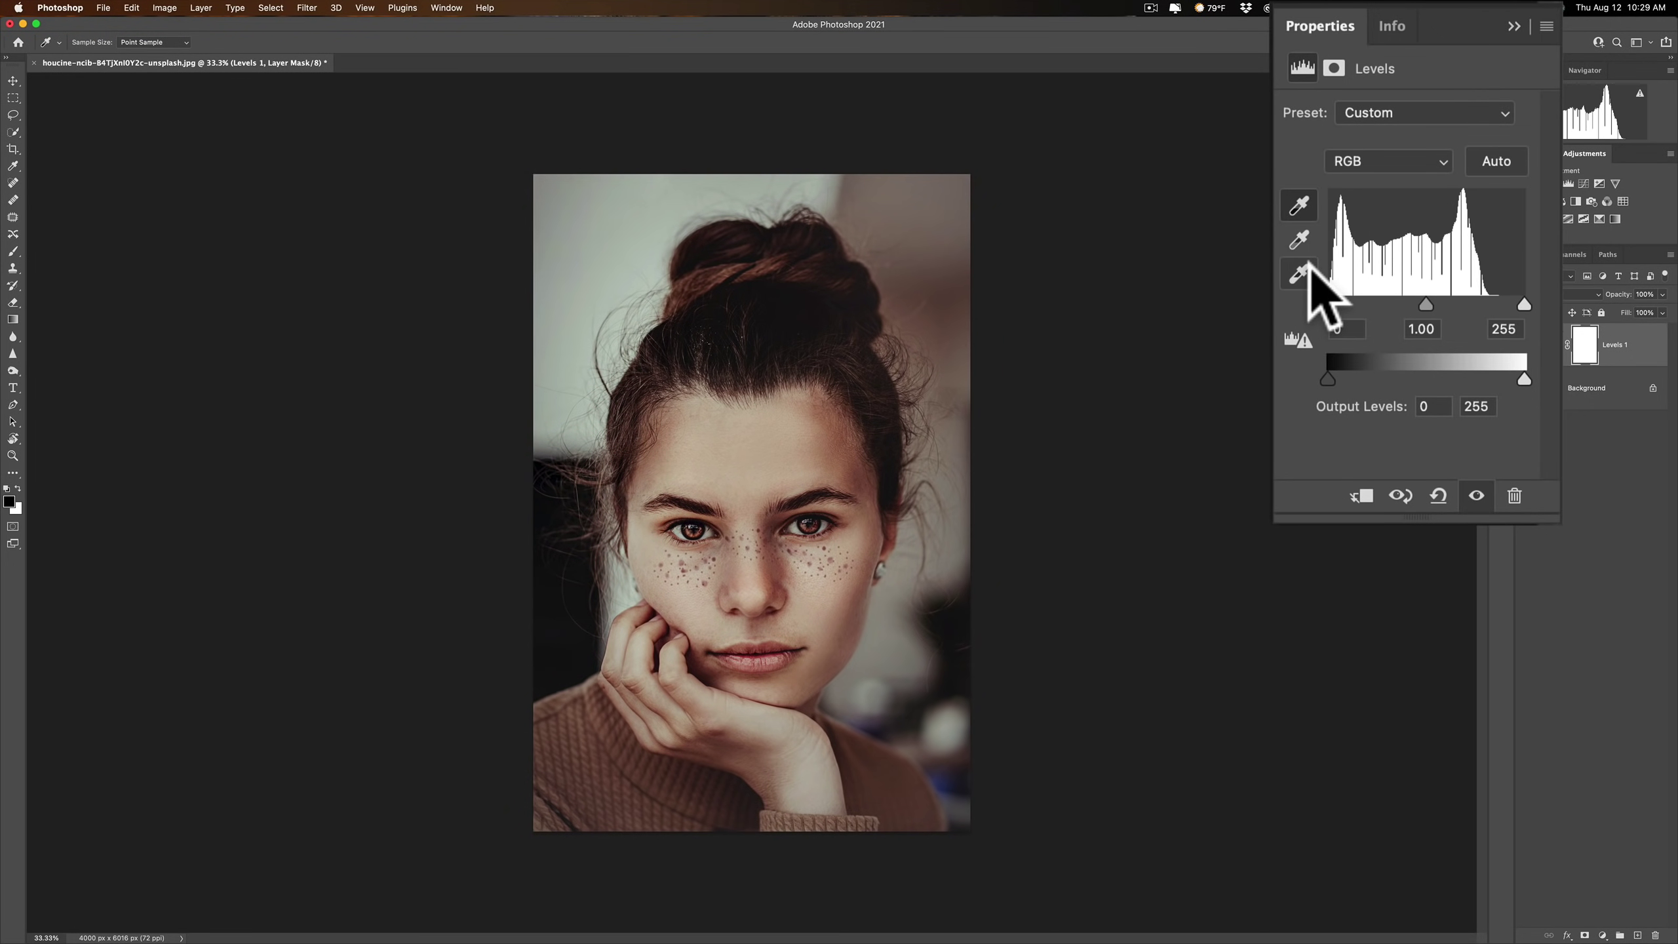
Preview highlight clipping with the white input slider, then sample the nose as the white point
left_click(1299, 273)
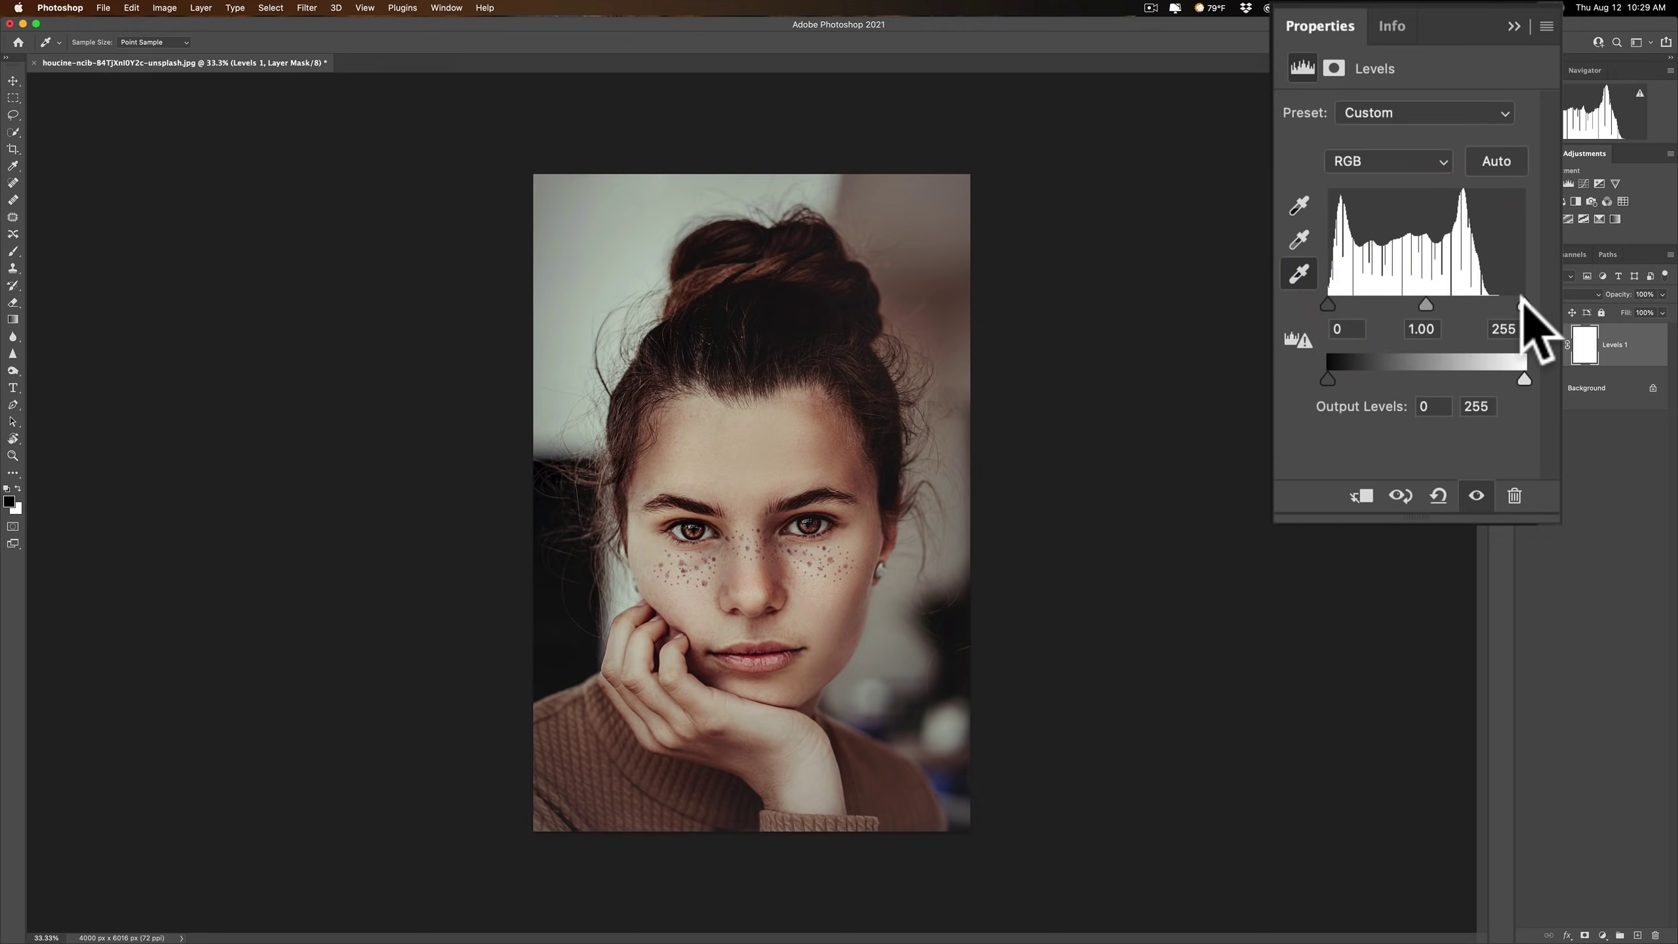
key("alt")
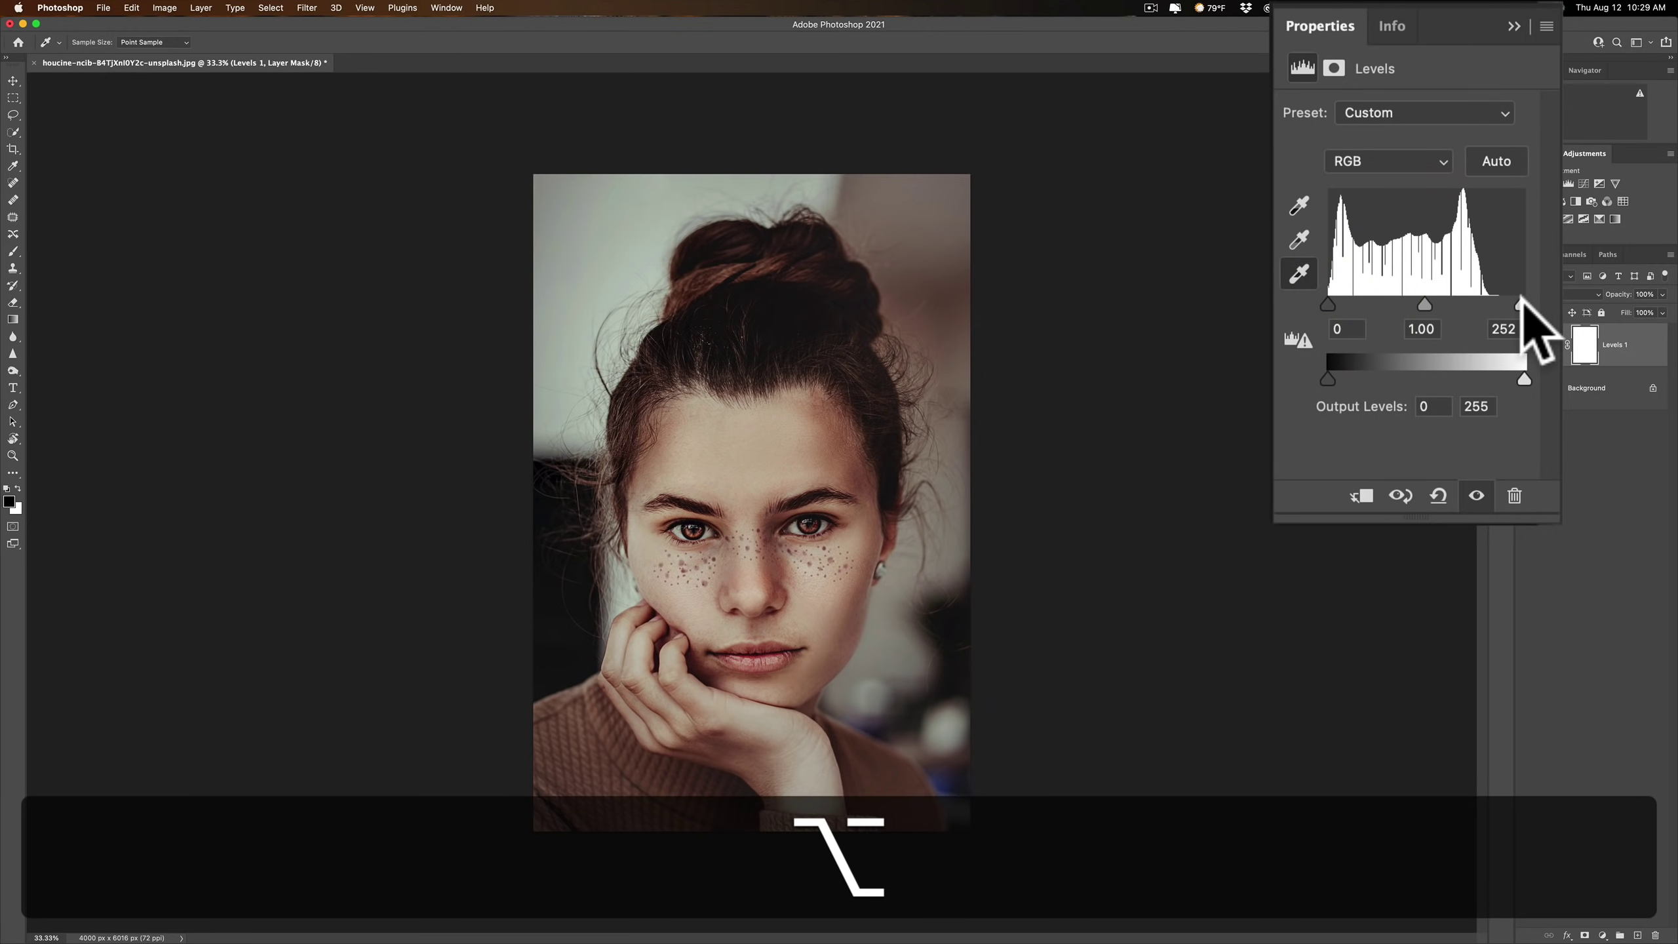
mouse_move(1522, 303)
left_mouse_down()
mouse_move(1485, 300)
mouse_move(1536, 301)
left_mouse_up()
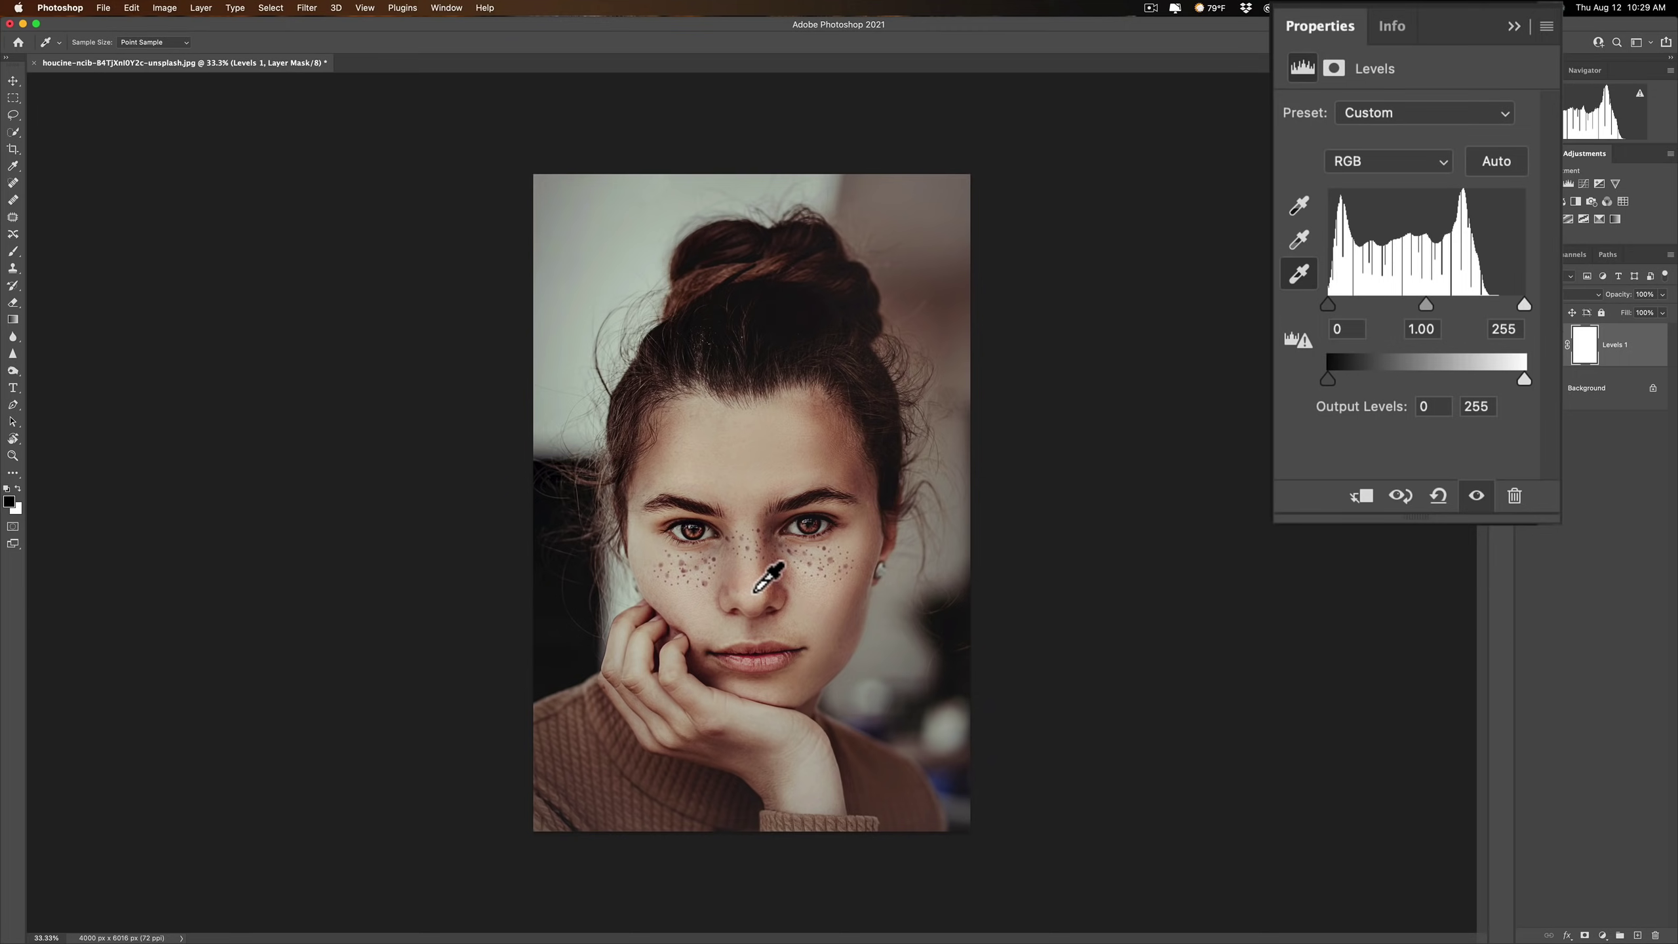
left_click(755, 591)
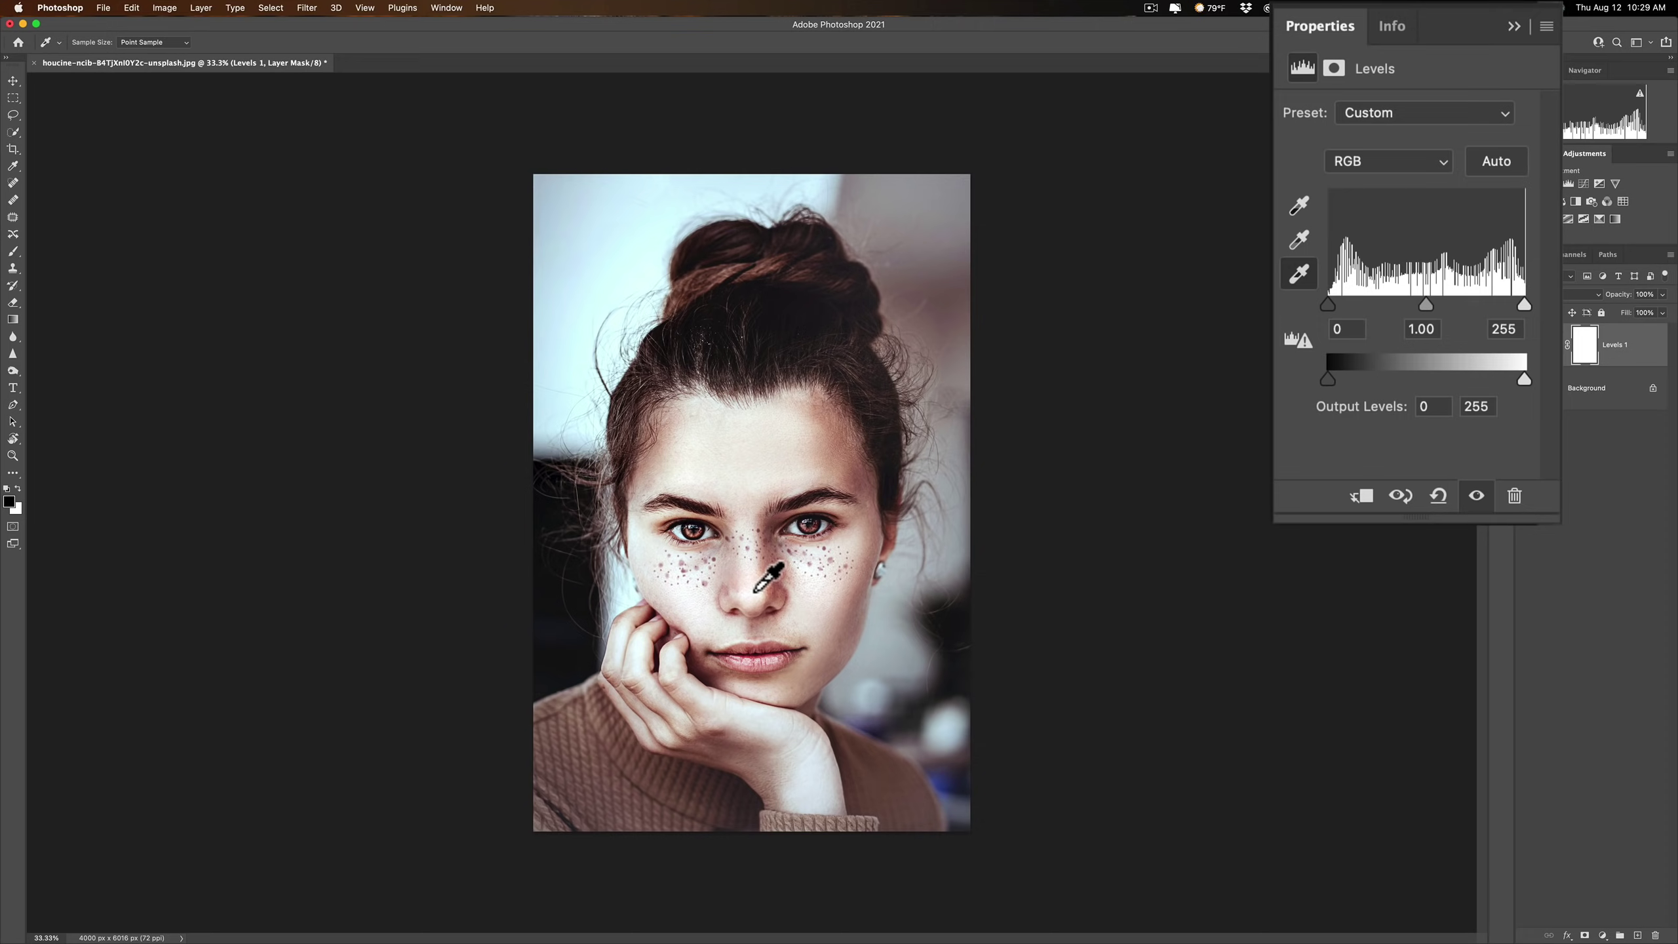
Resample the white point from the background, nose and beside the bun, and lower white input to about 241
left_click(631, 273)
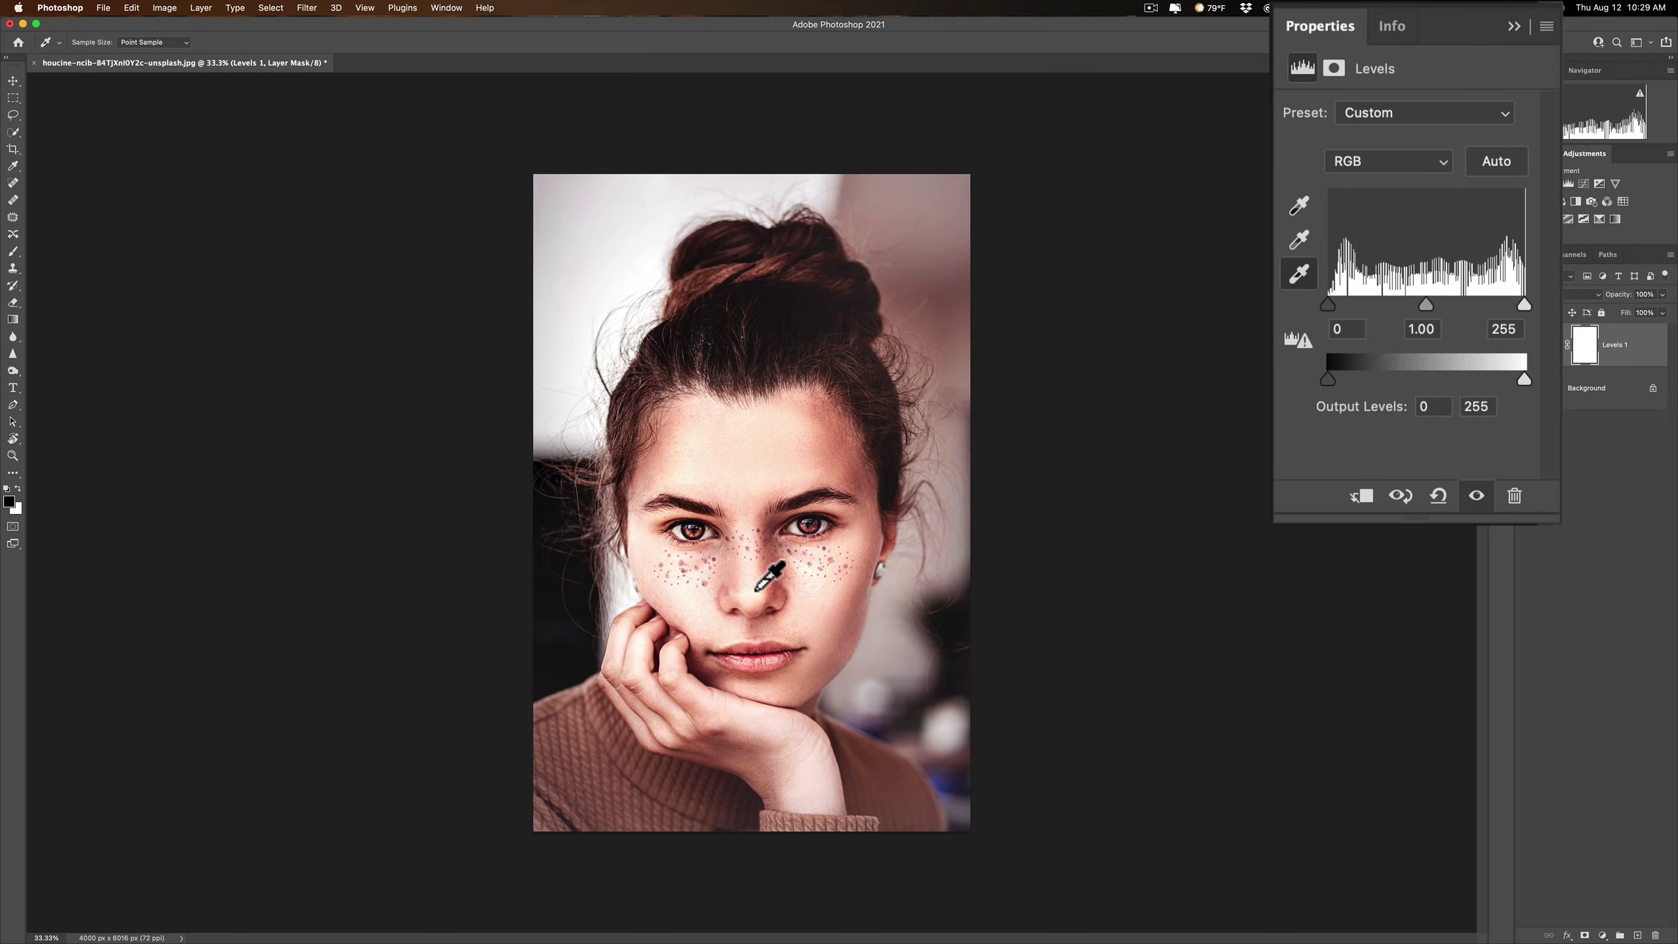
left_click(753, 587)
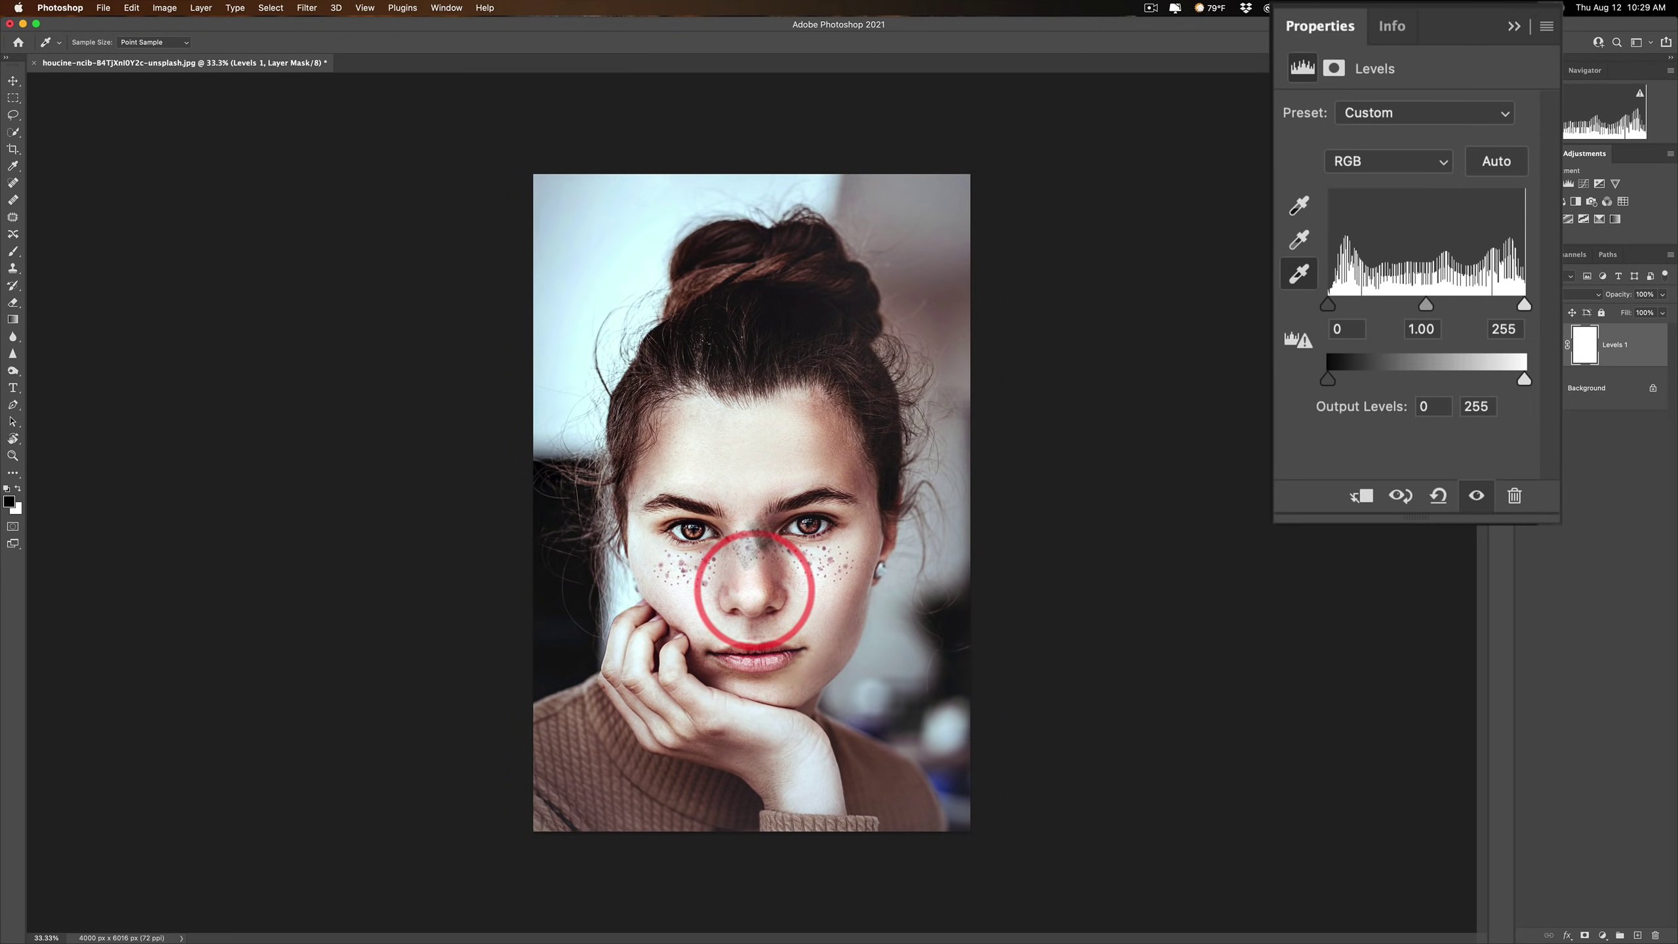
left_click(614, 273)
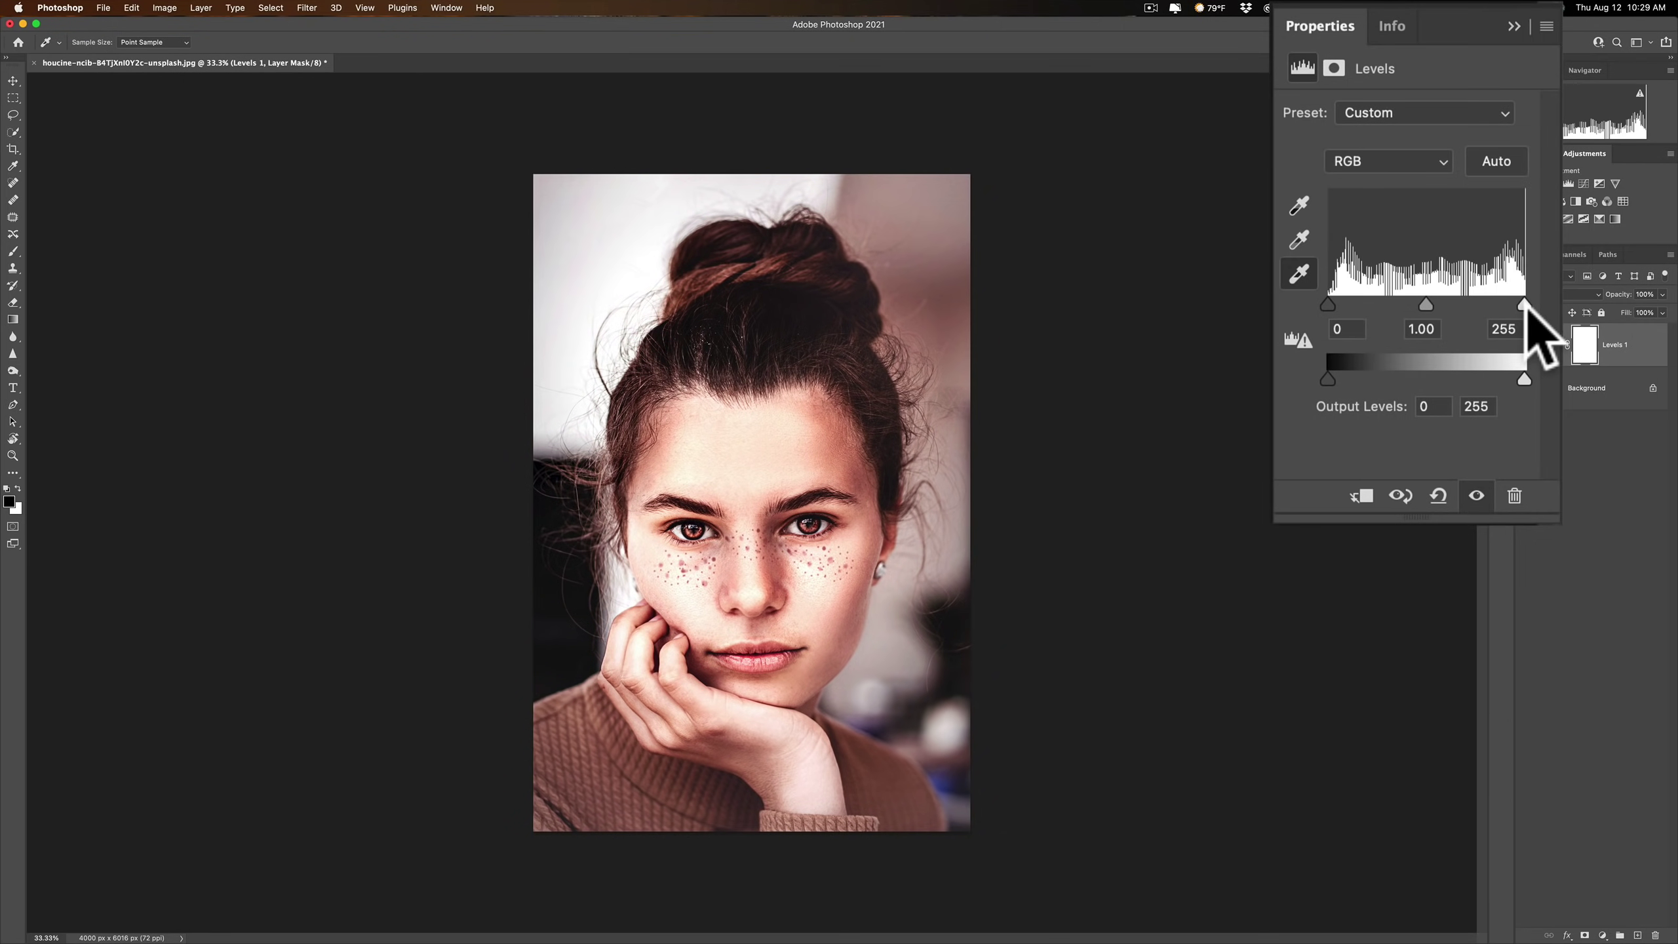
left_click_drag(1524, 305, 1539, 308)
Try gray points sampled from the white background, the lower-right background and the hair
left_click(1298, 240)
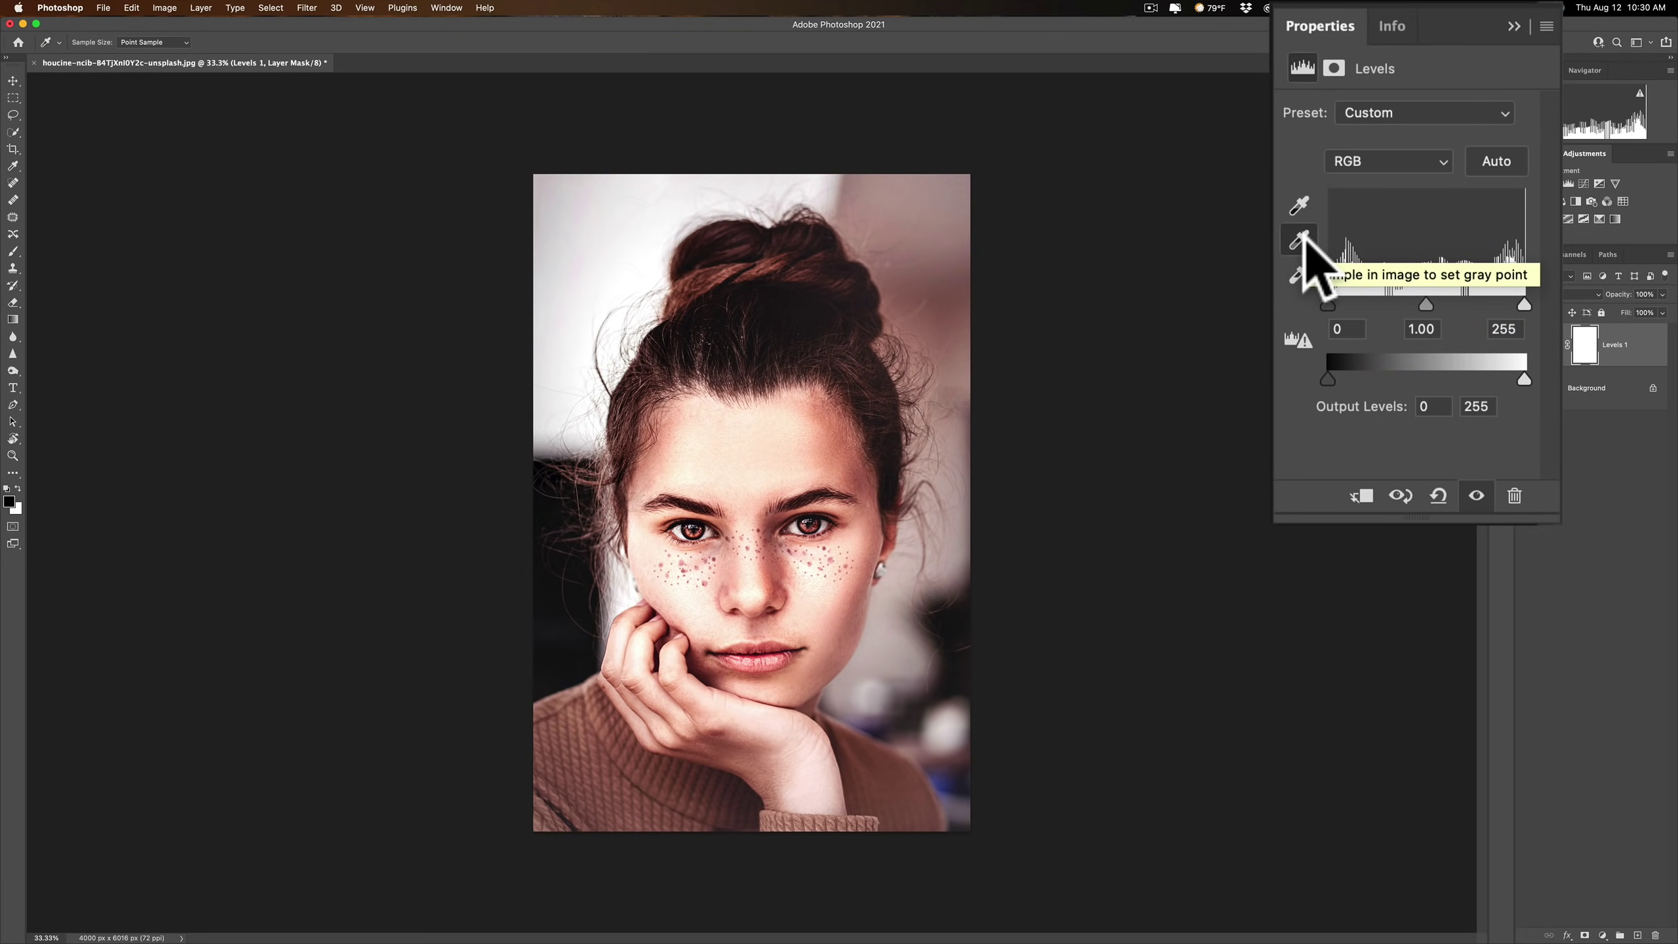
left_click(628, 262)
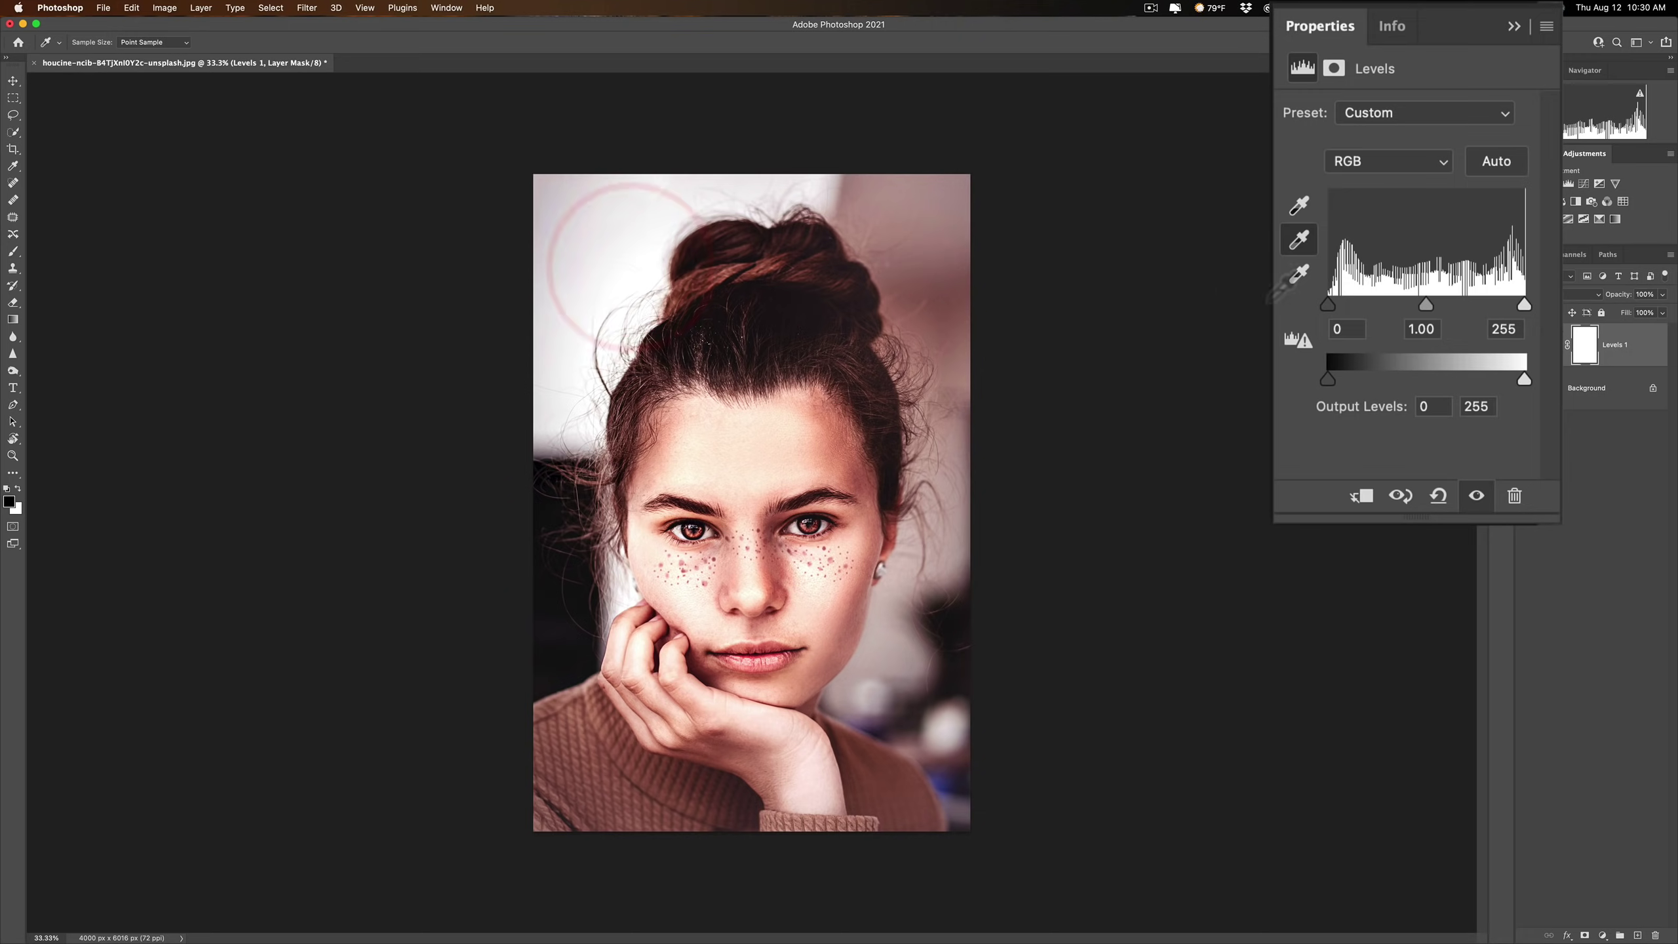
left_click(946, 731)
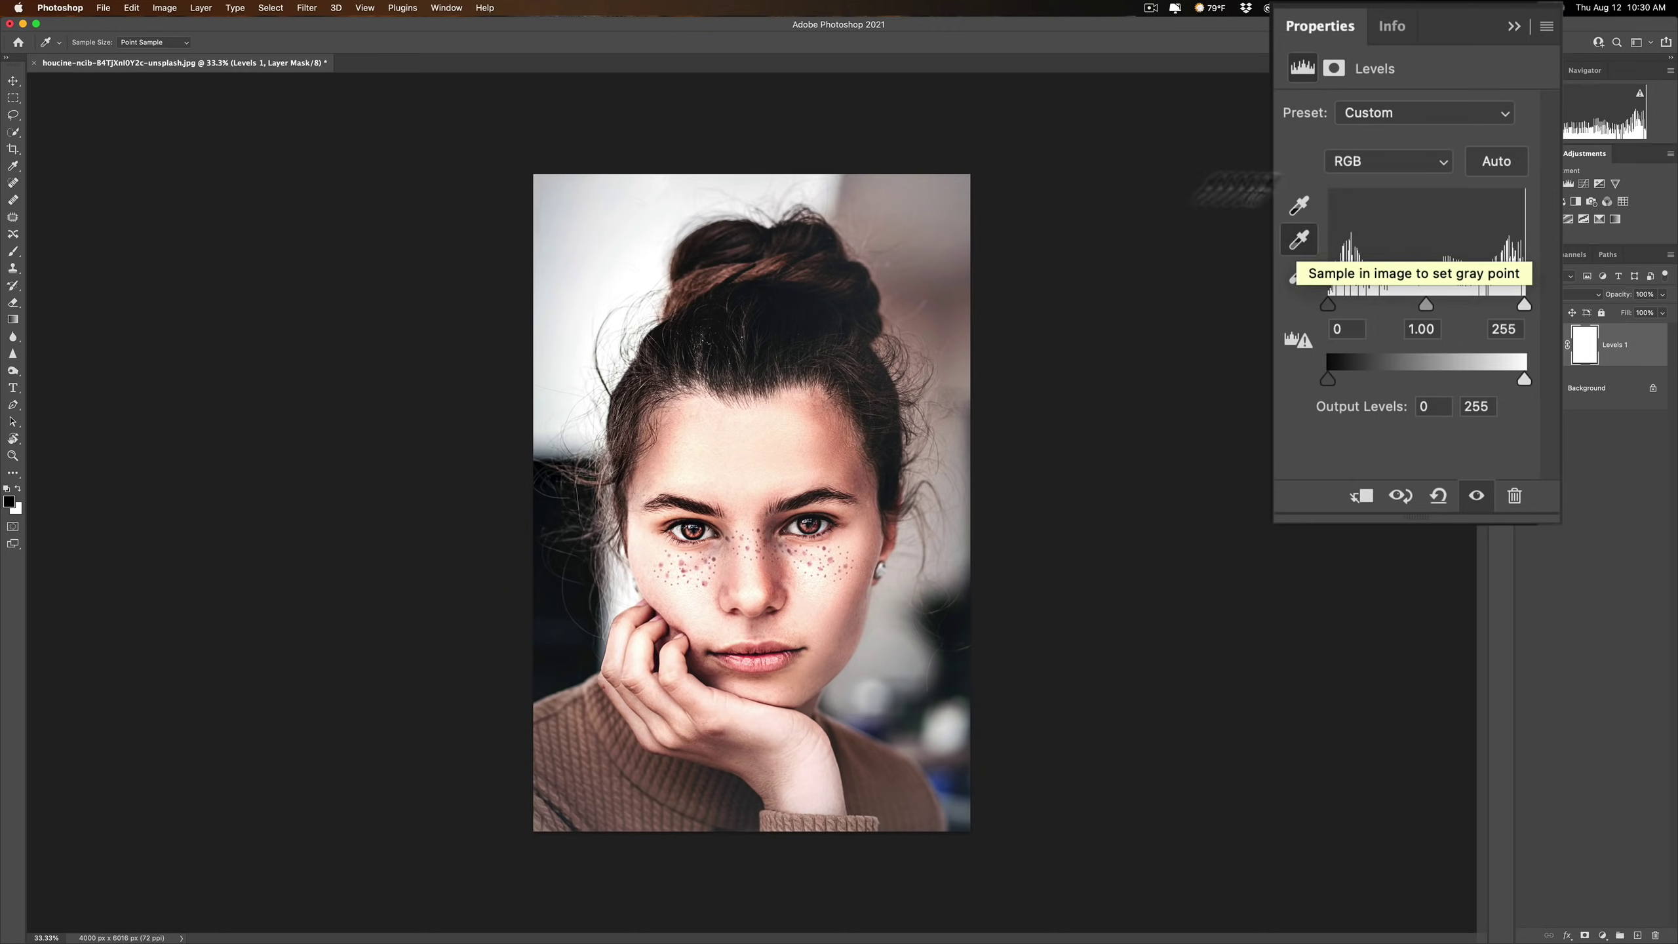
left_click(627, 257)
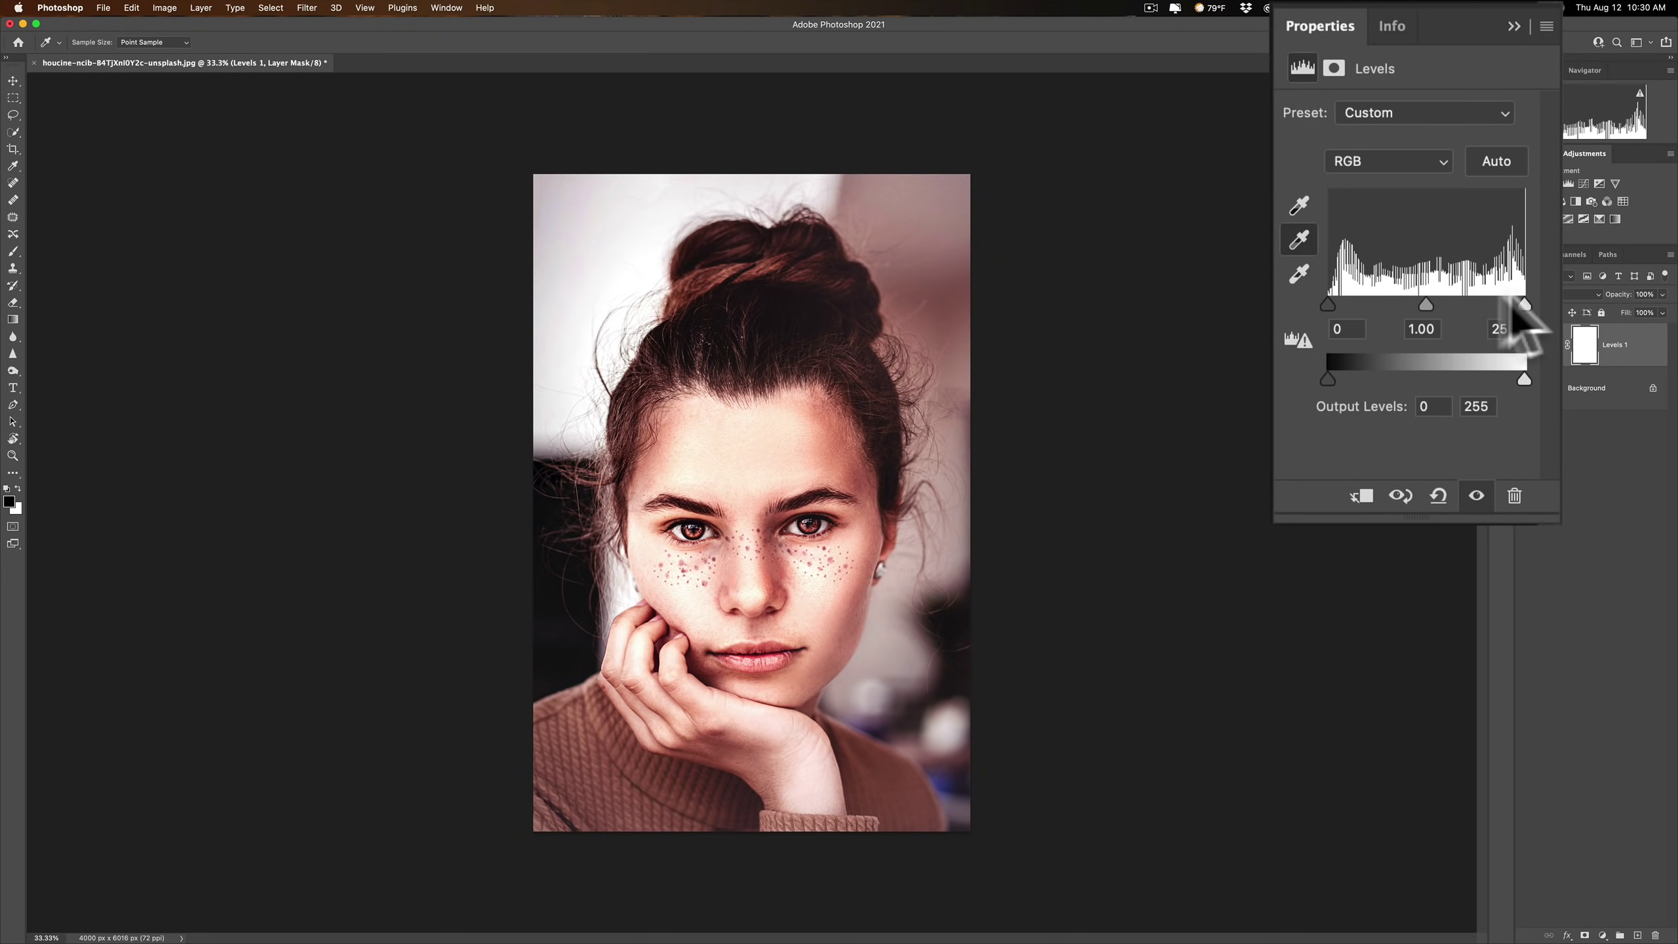
Resample the white point from the bright nose and then the light background
left_click(1299, 273)
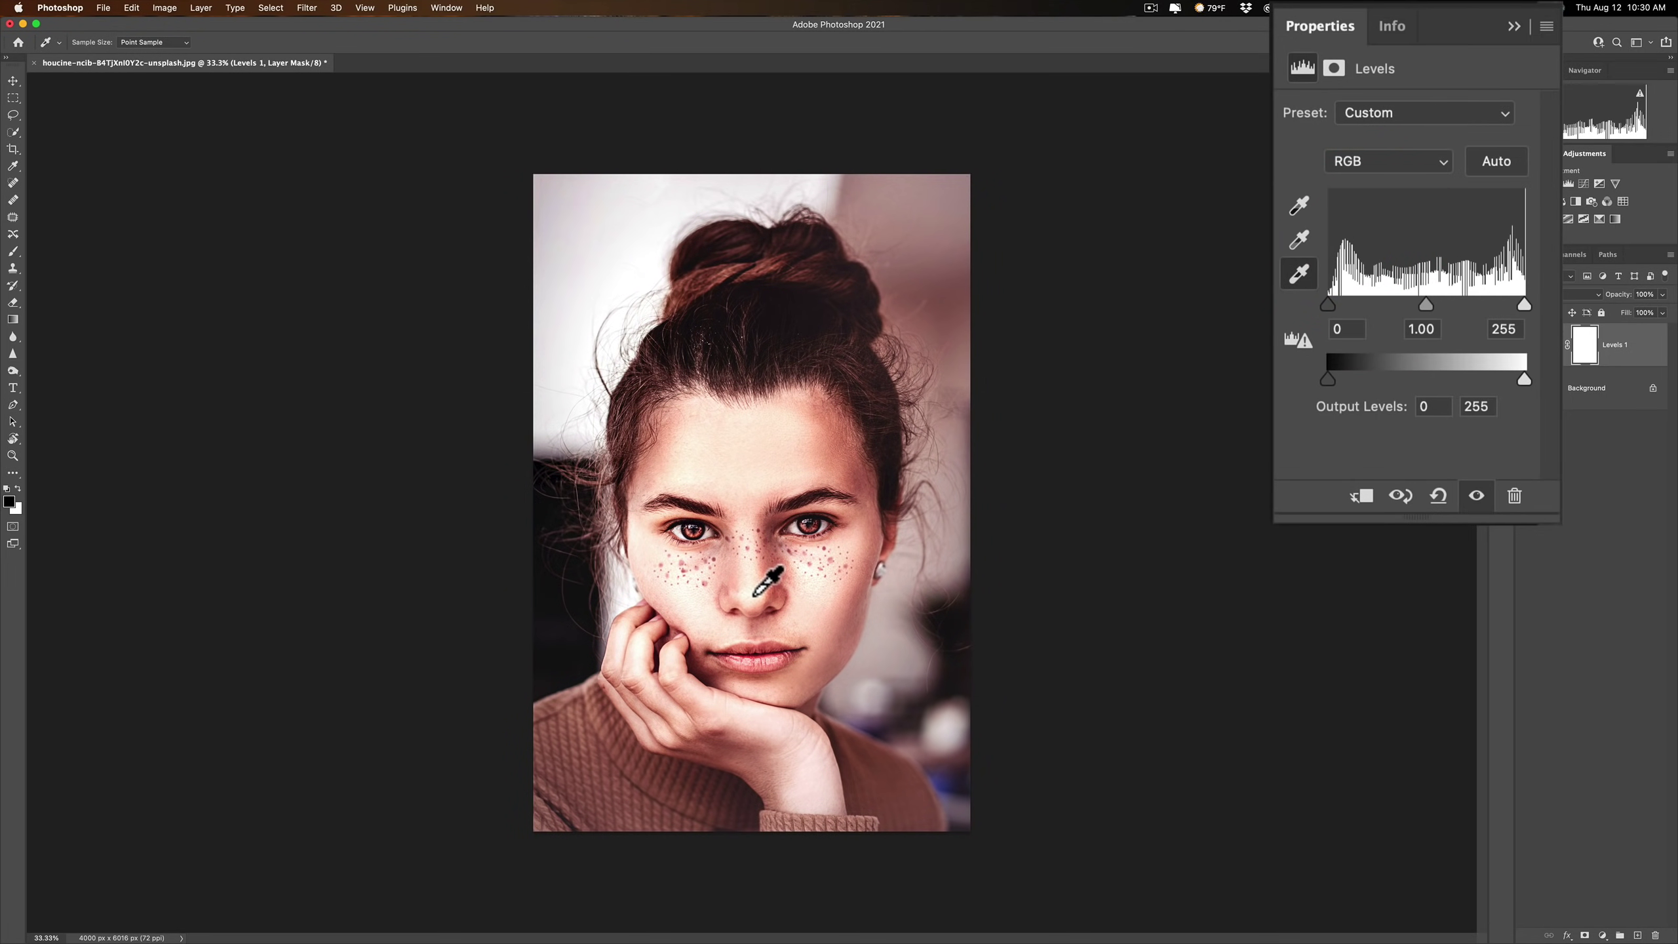
left_click(769, 580)
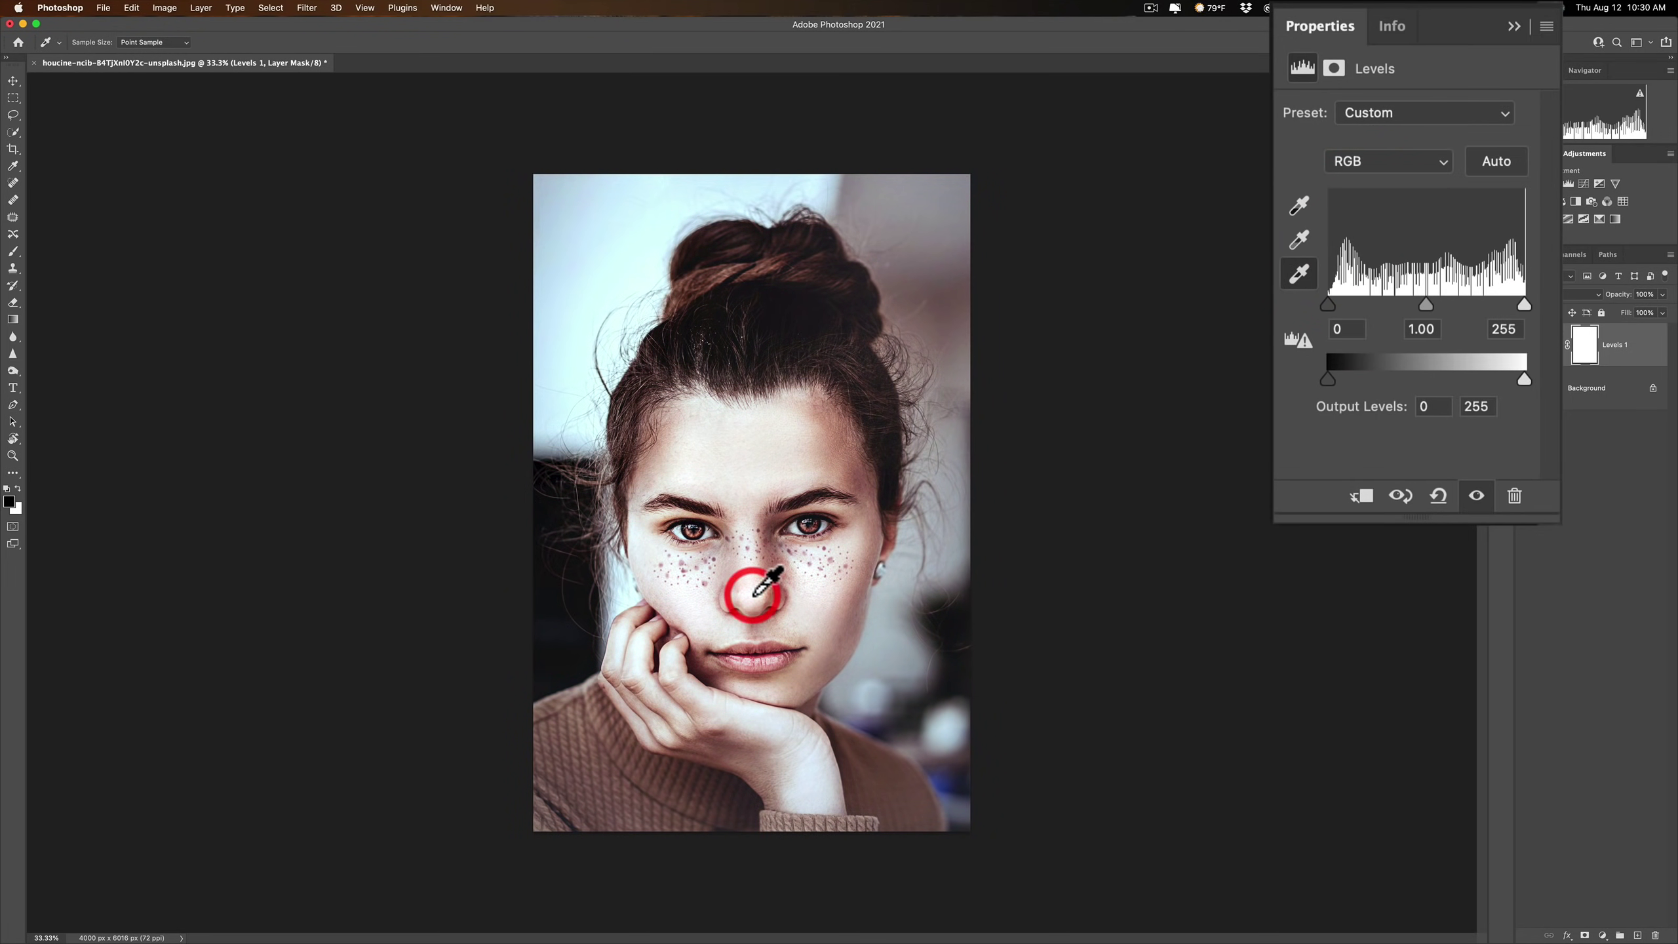
left_click(613, 281)
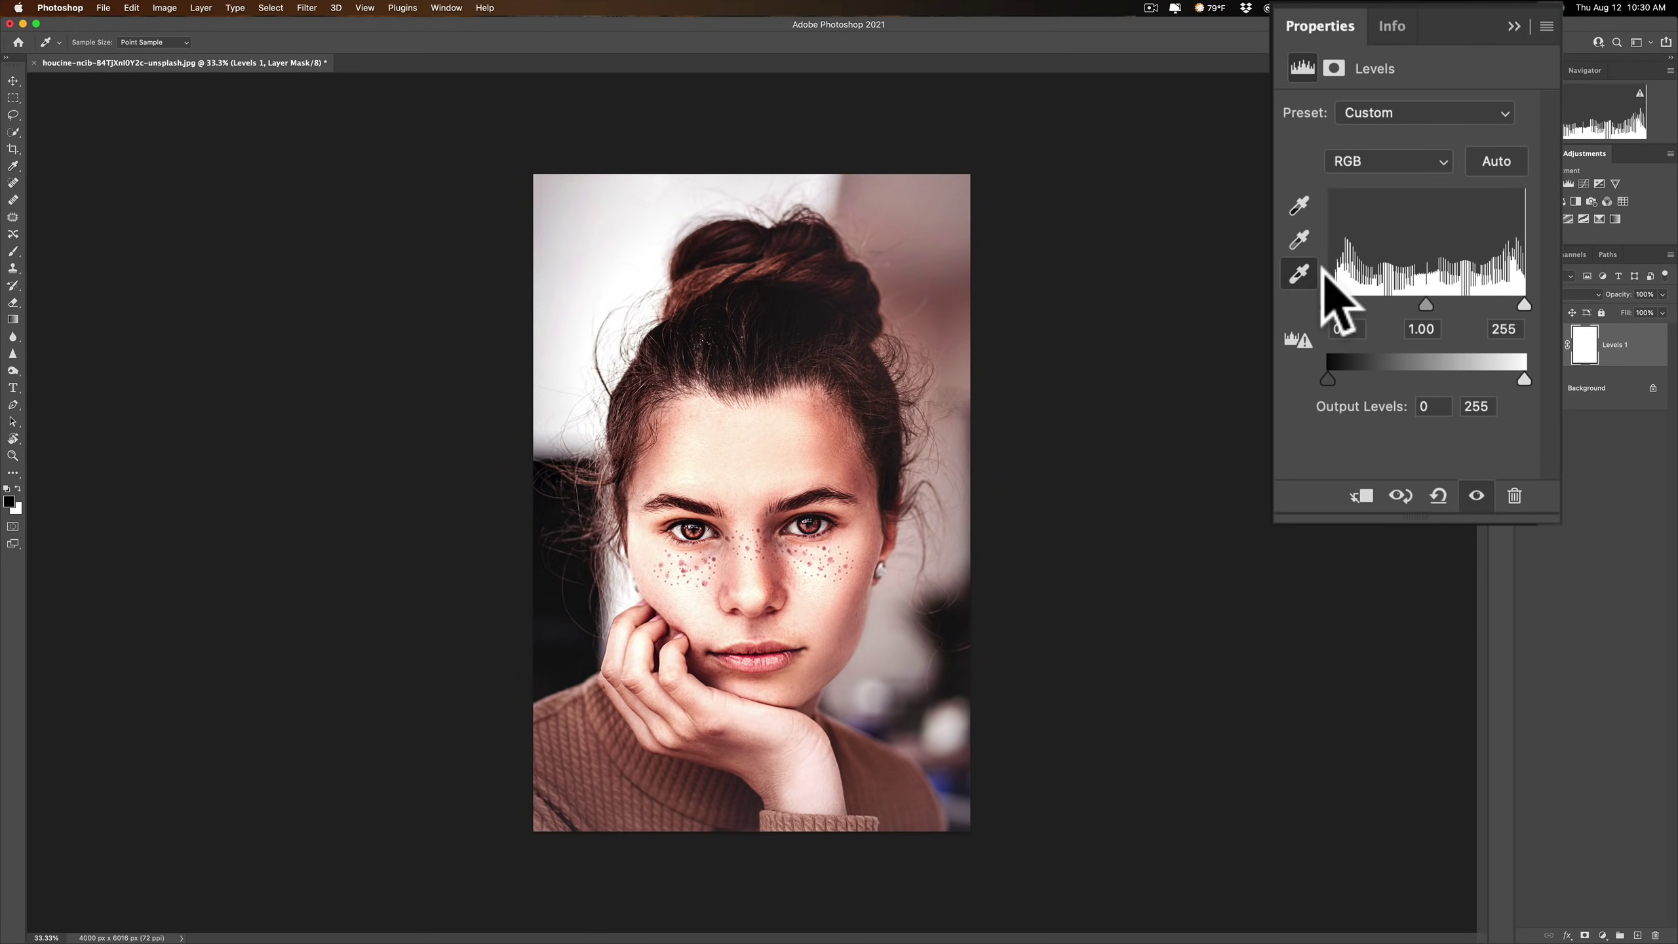
left_click(1299, 207)
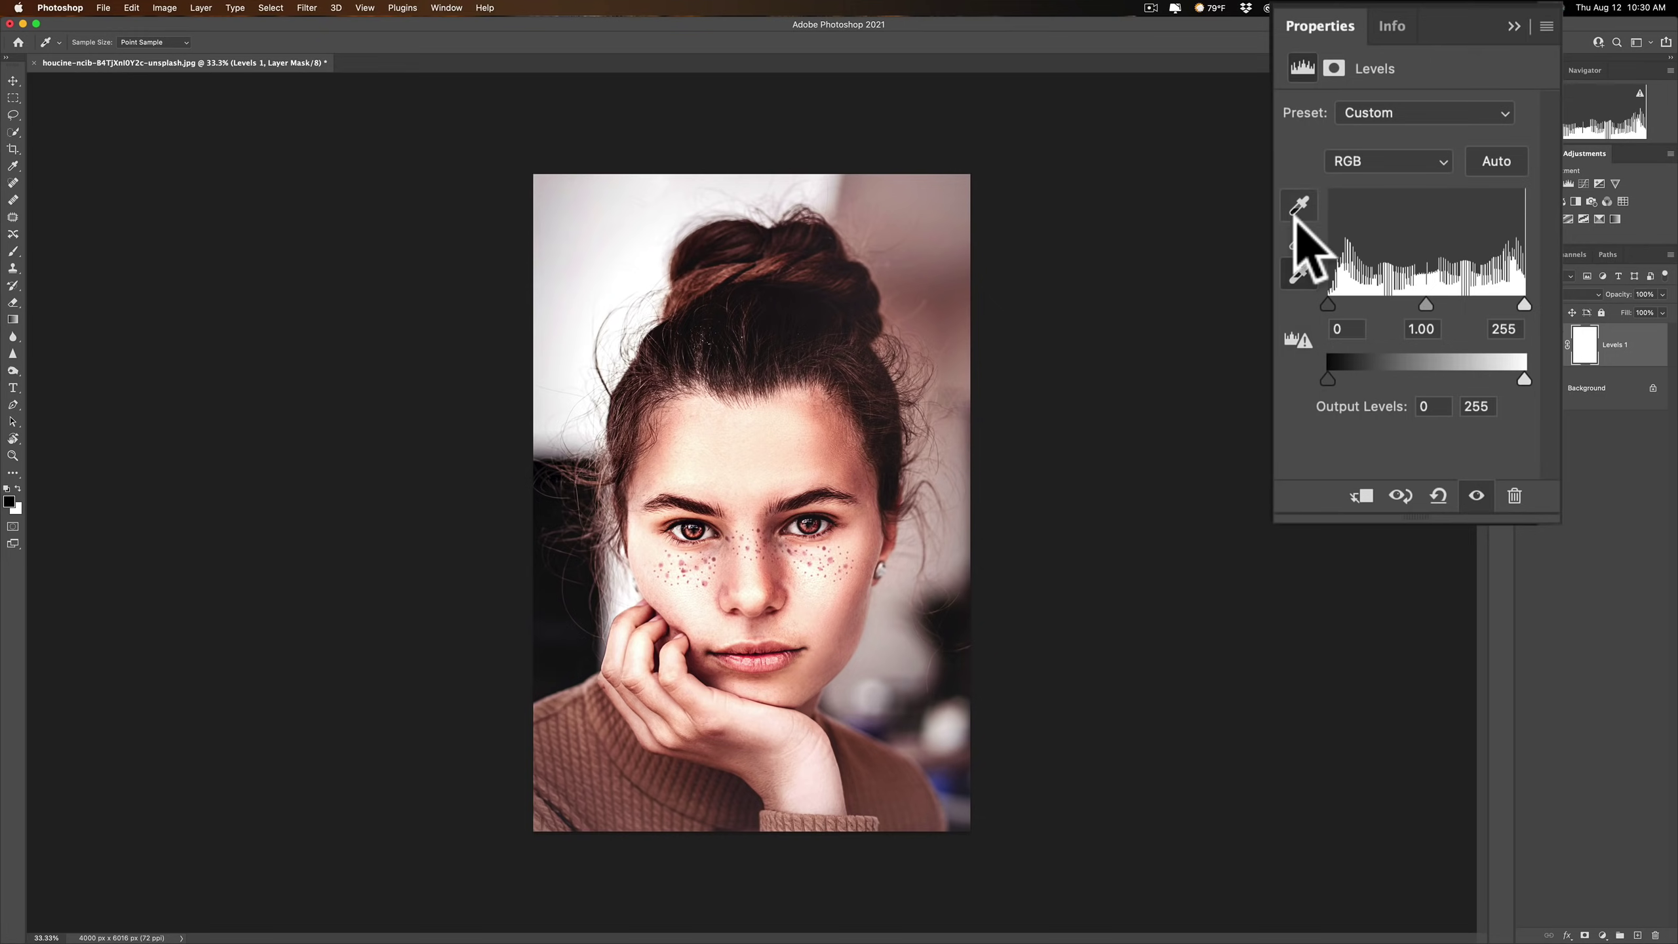
left_click(1293, 228)
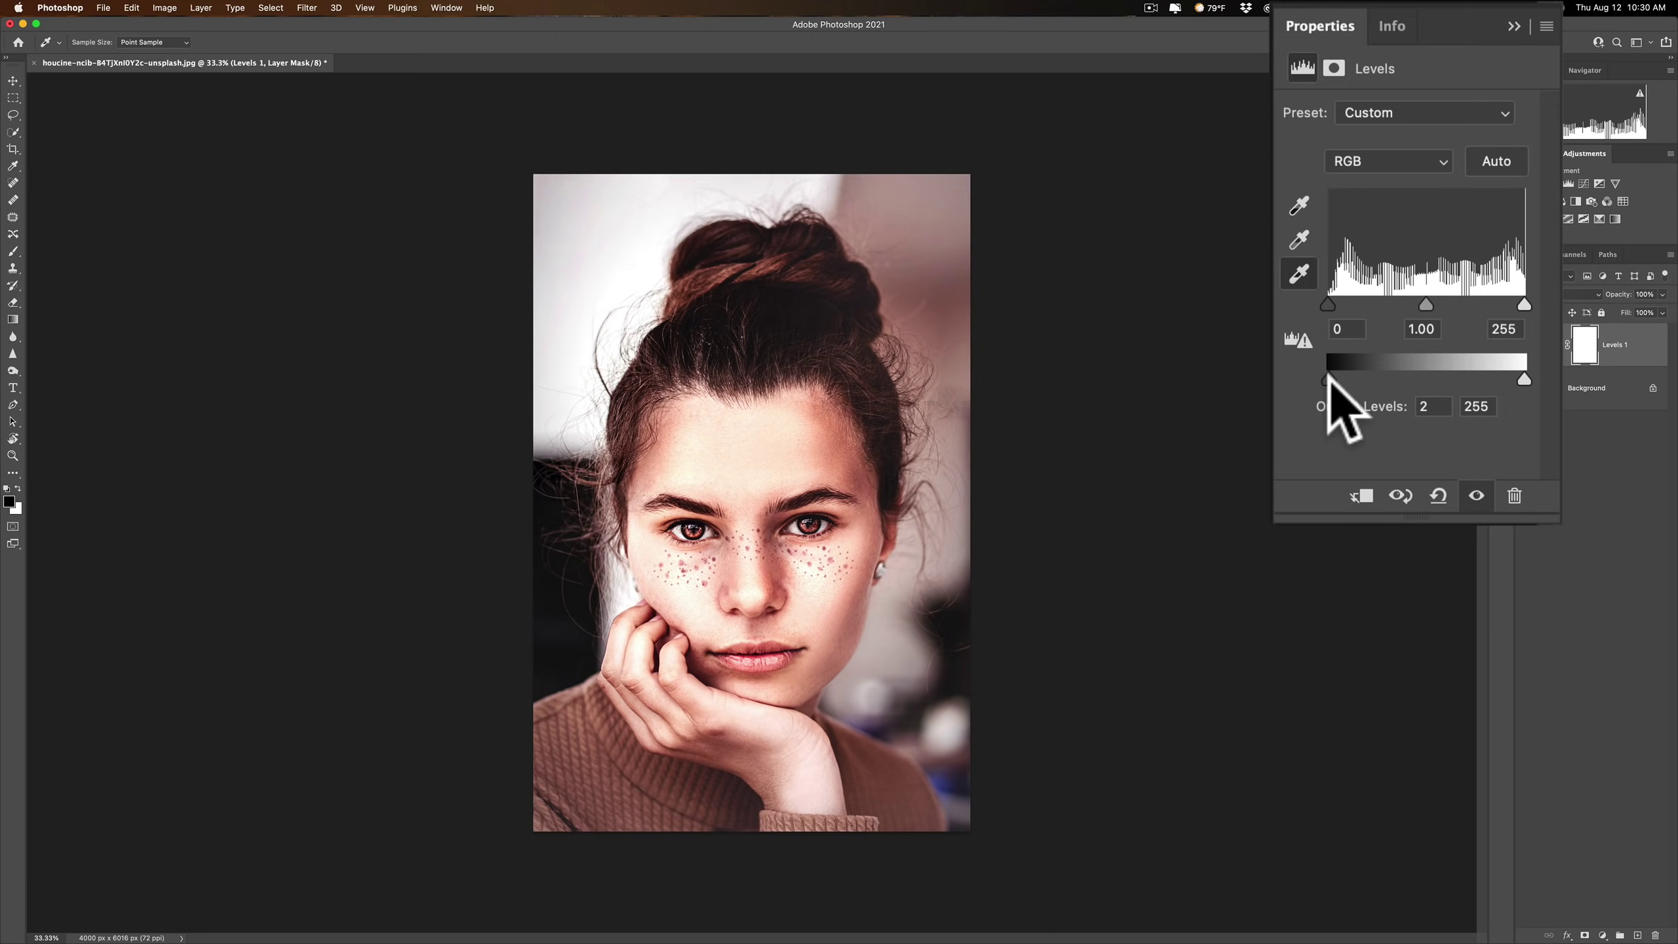
mouse_move(1329, 382)
left_mouse_down()
mouse_move(1364, 379)
mouse_move(1314, 381)
left_mouse_up()
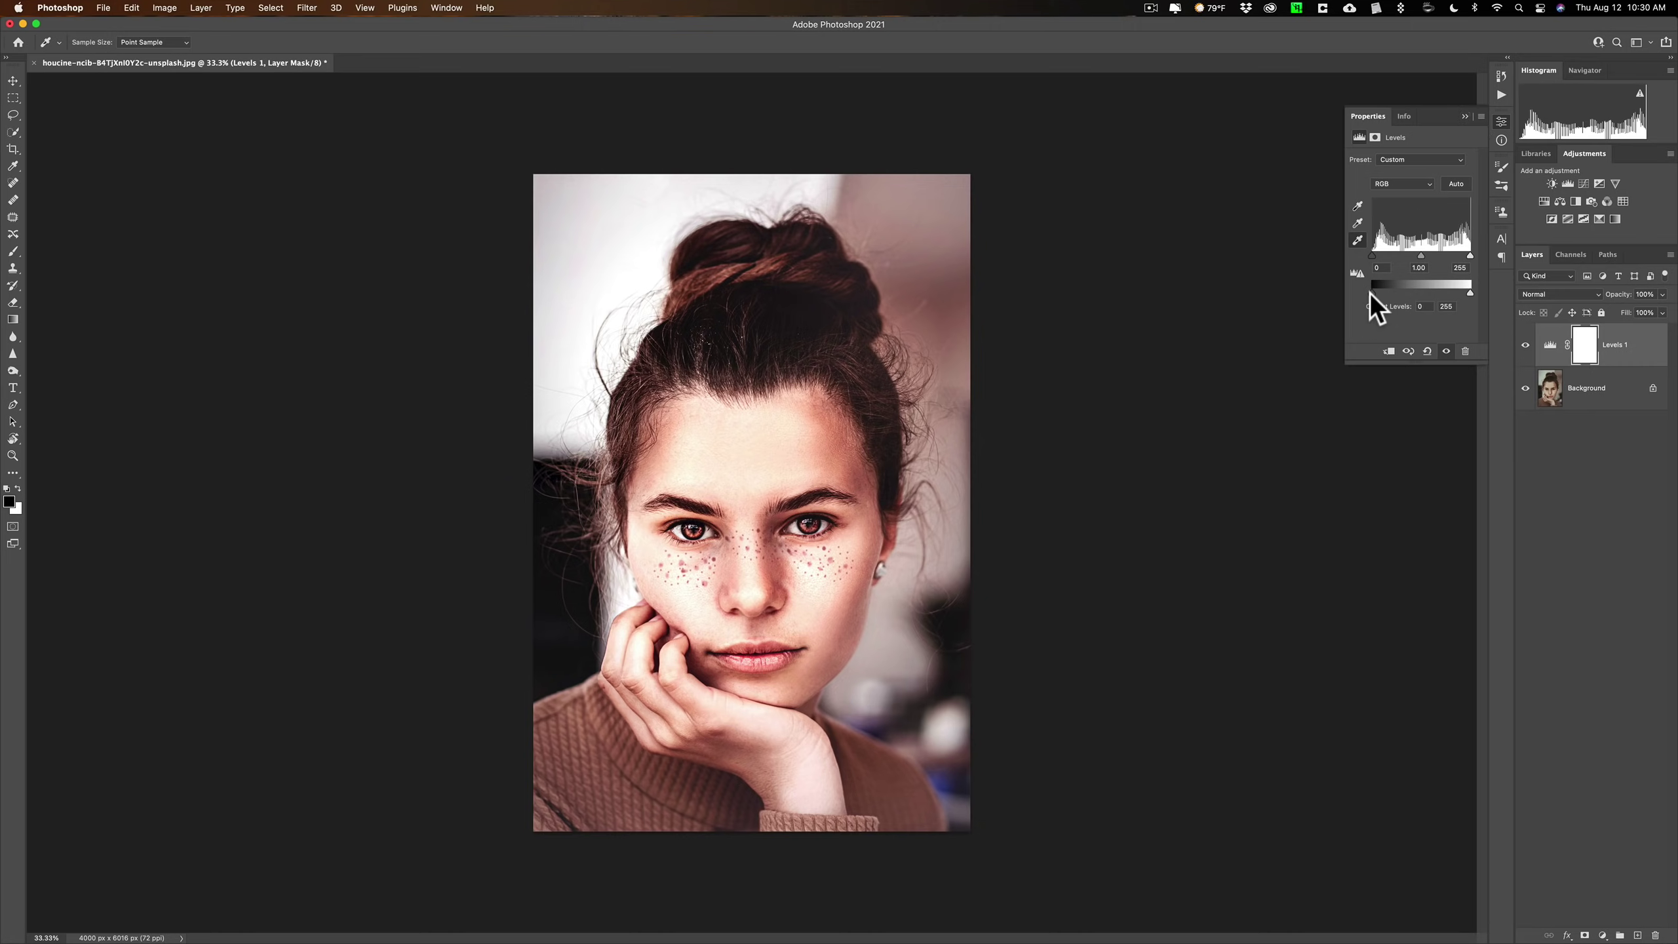
left_click(1355, 291)
left_click(1465, 116)
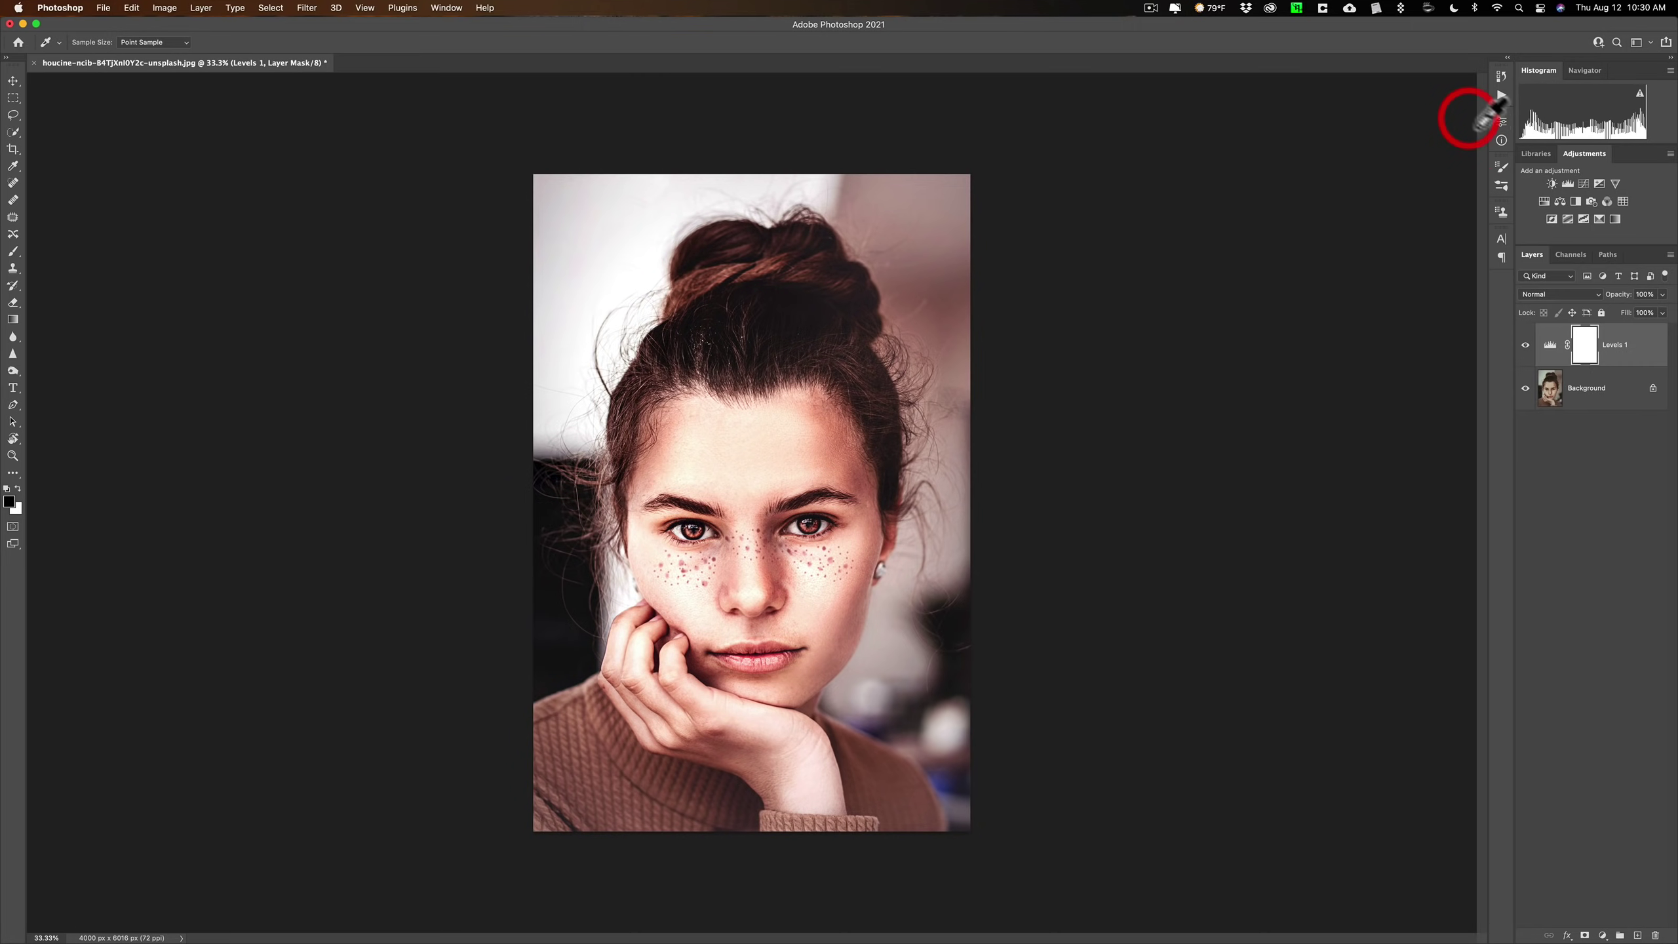
left_click(1581, 182)
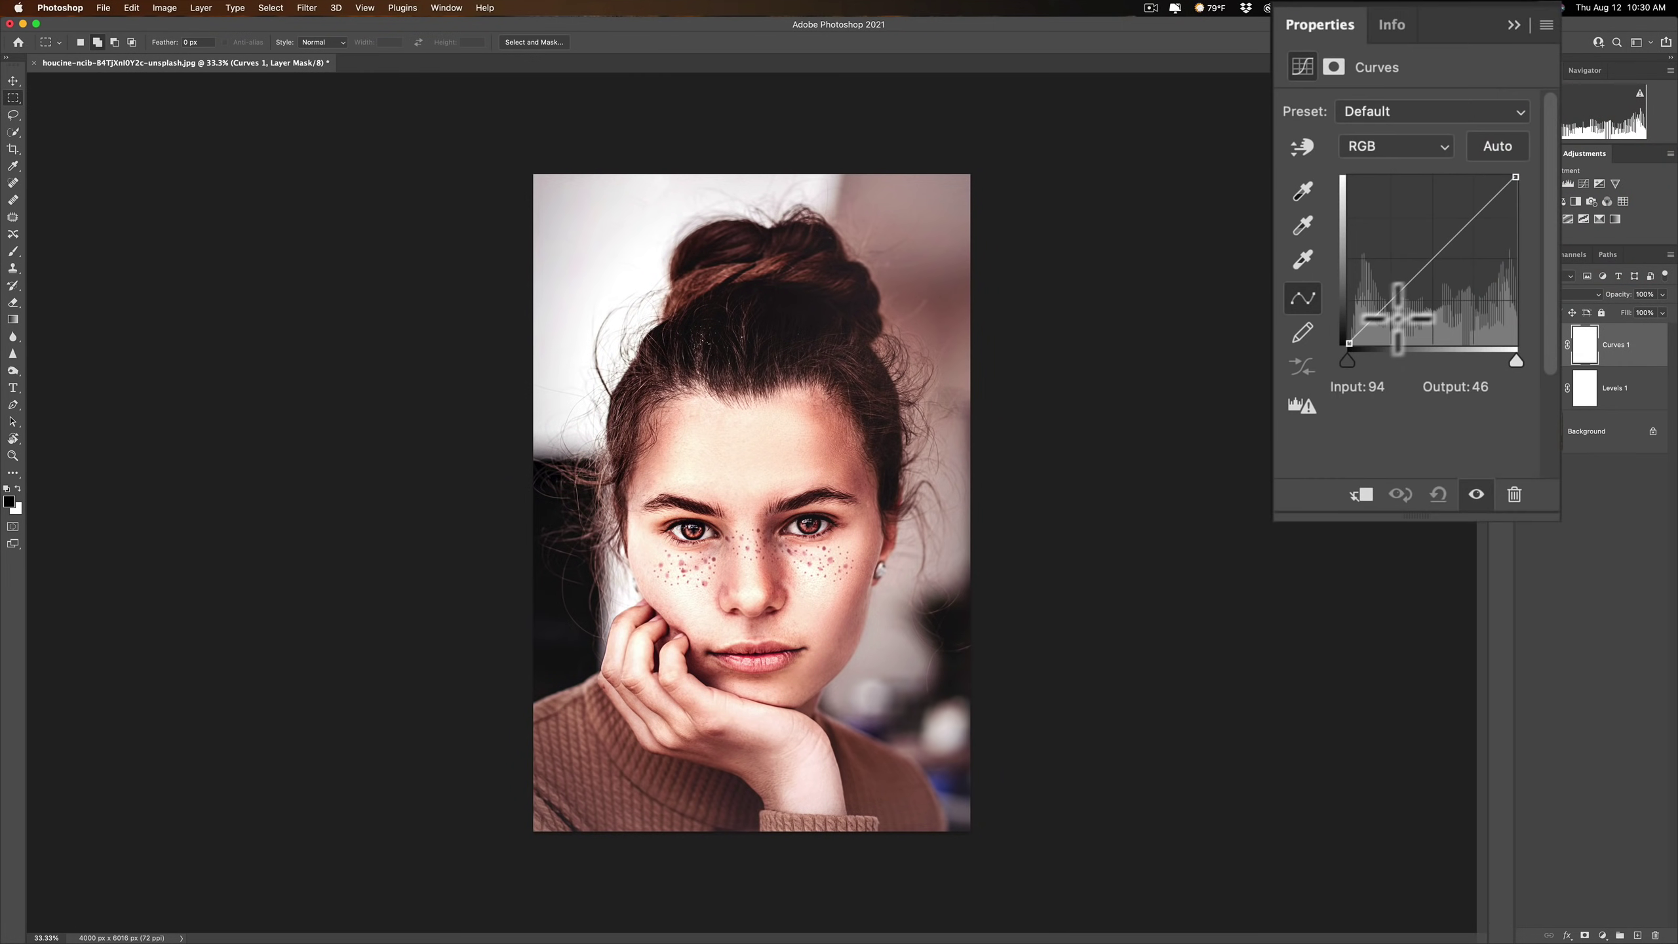
left_click(1363, 344)
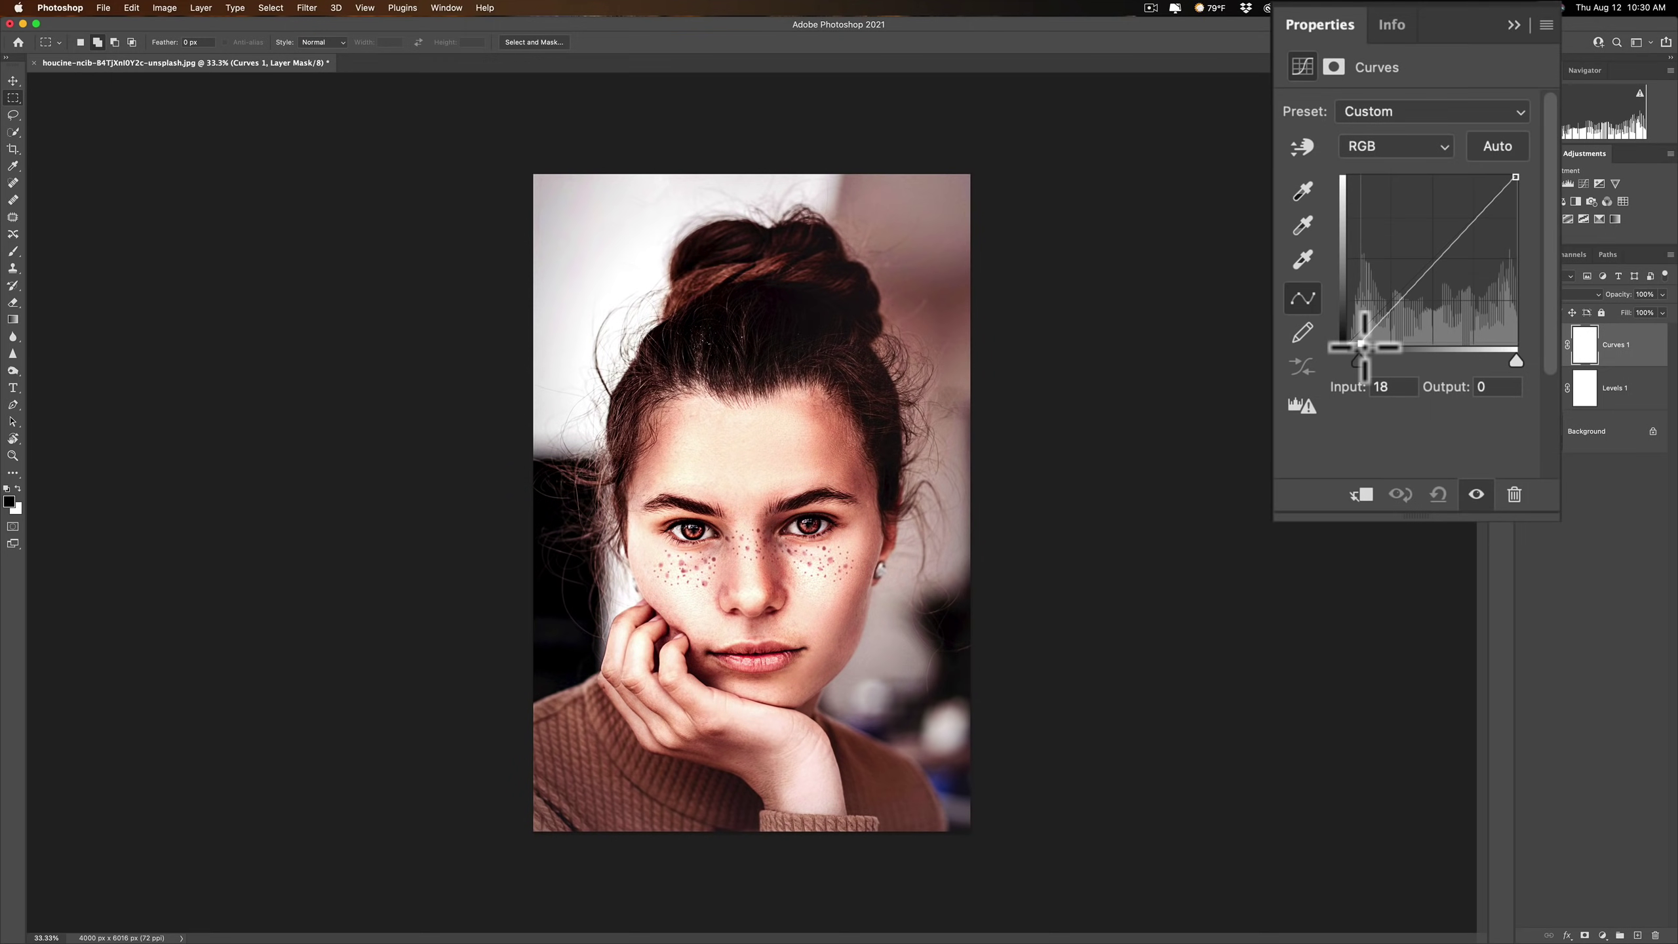
left_click_drag(1362, 344, 1308, 344)
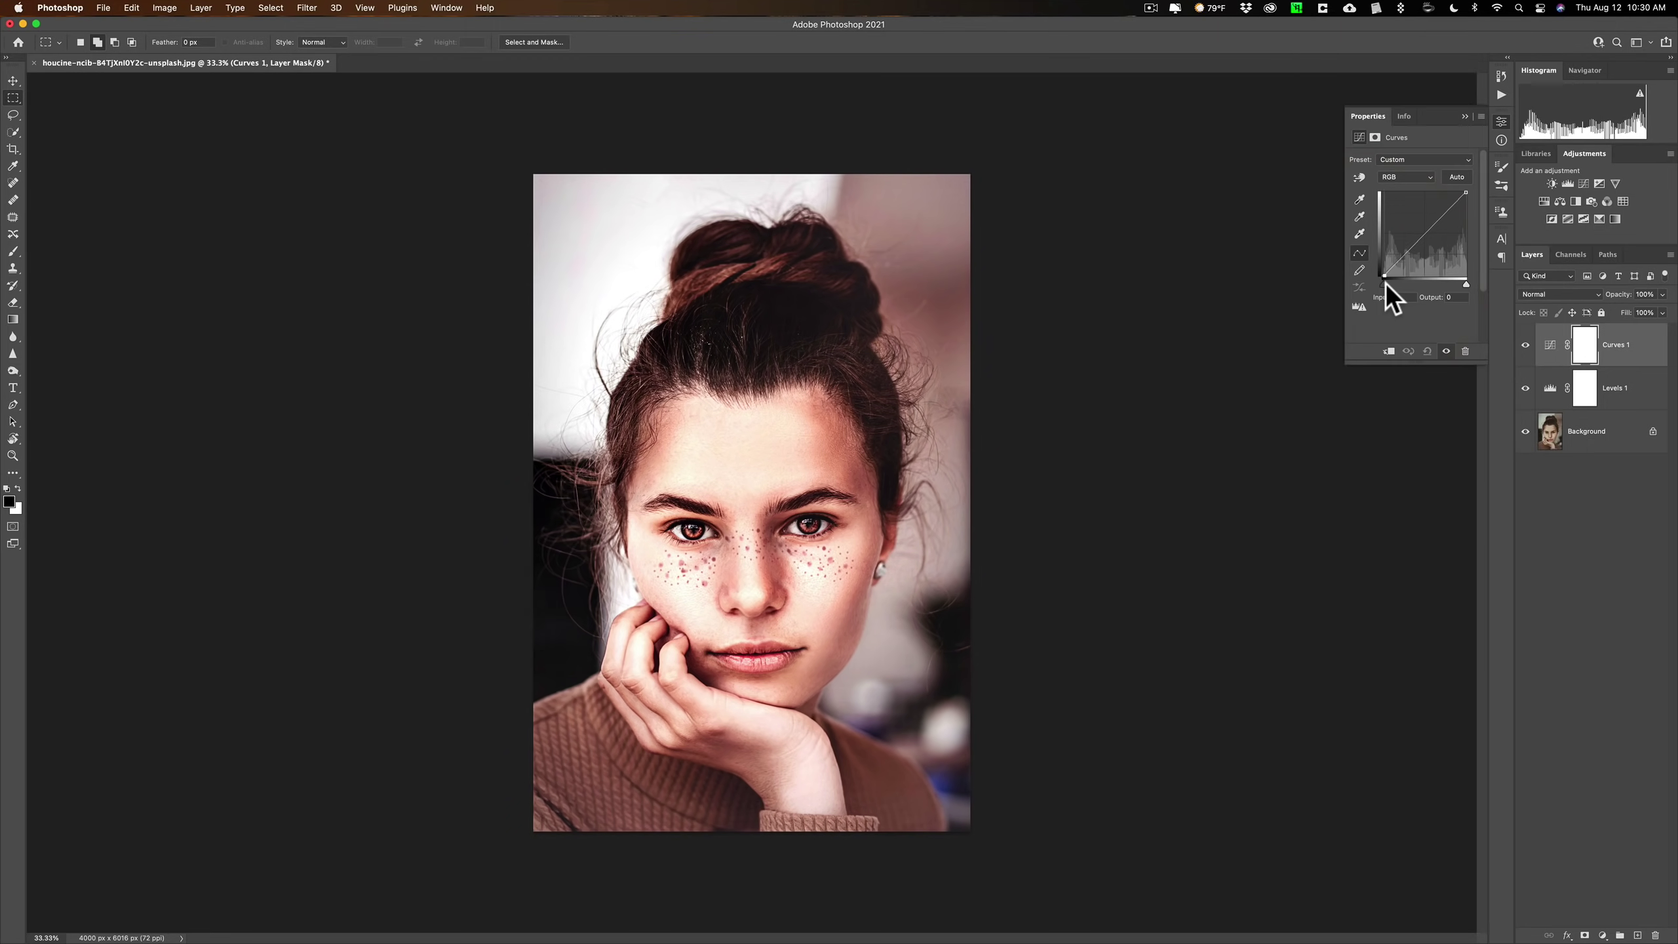
mouse_move(1388, 285)
left_mouse_down()
mouse_move(1359, 282)
mouse_move(1381, 277)
left_mouse_up()
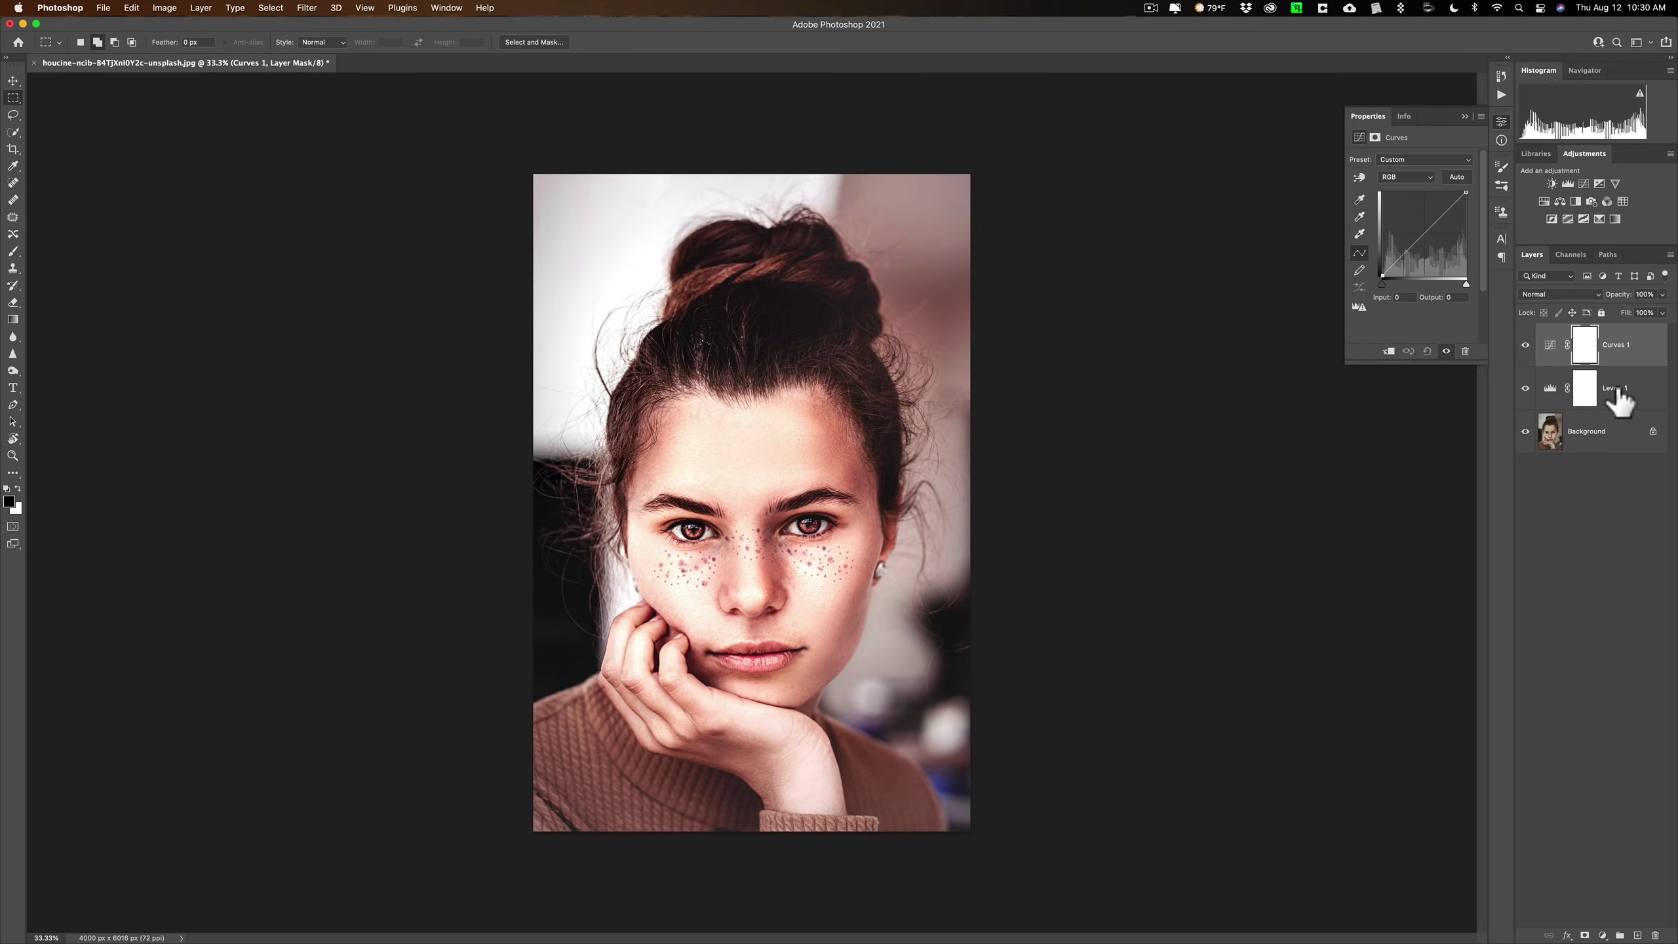
left_click(1464, 351)
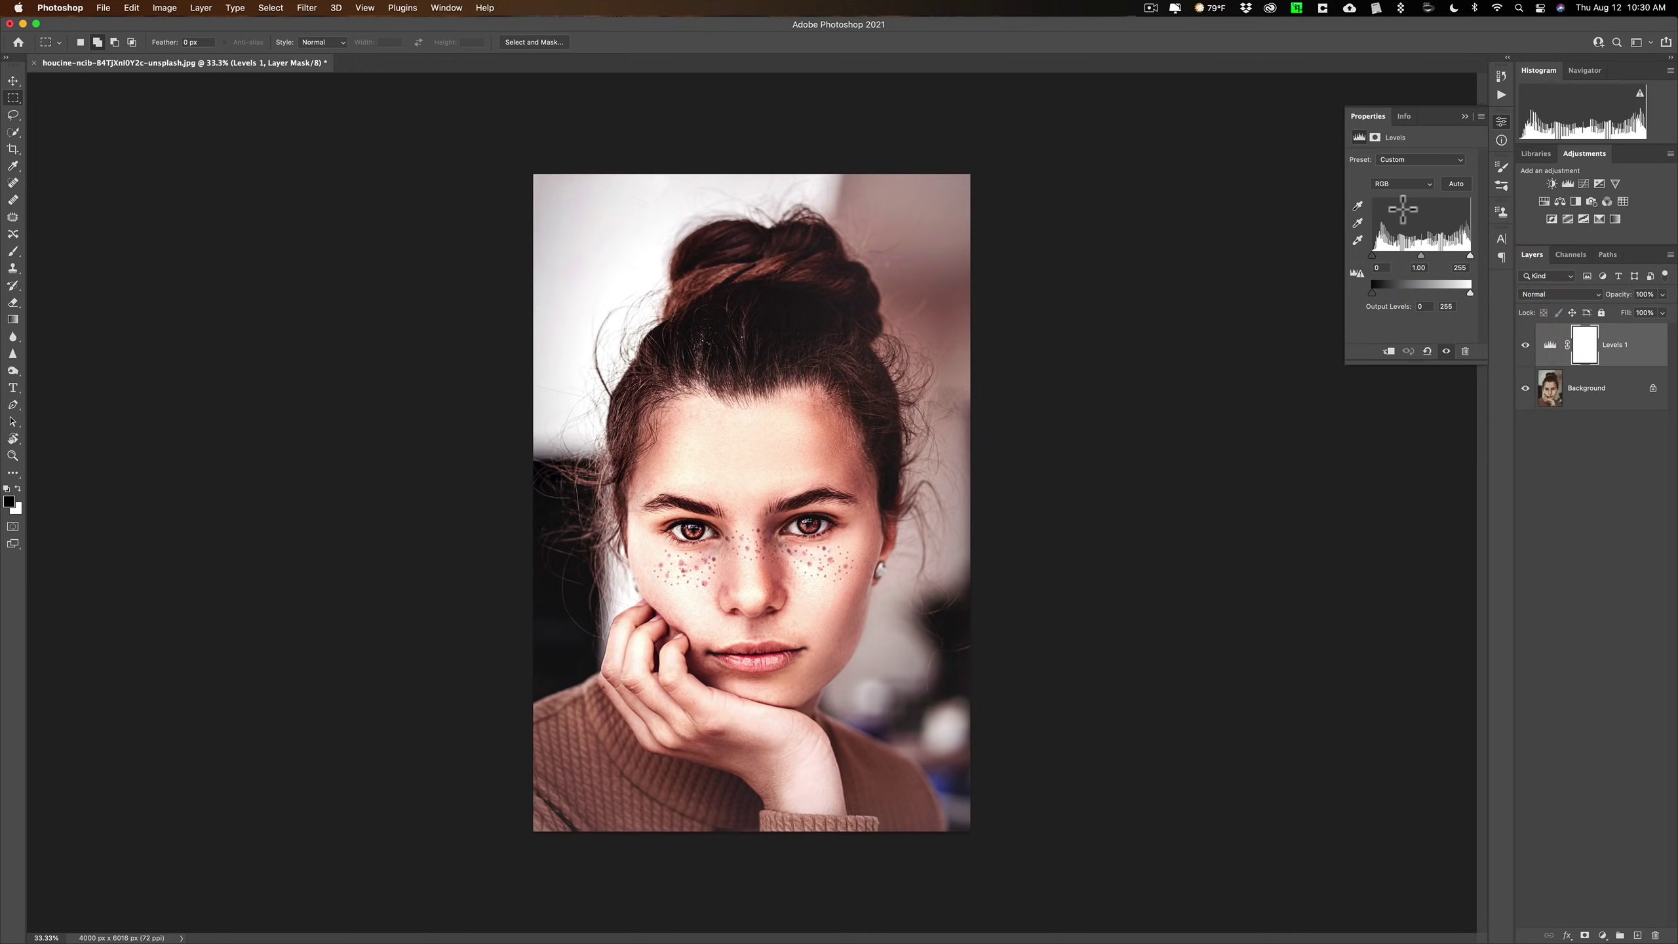
Collapse the Properties panel and toggle Levels 1 off and on twice to compare before and after
left_click(1465, 116)
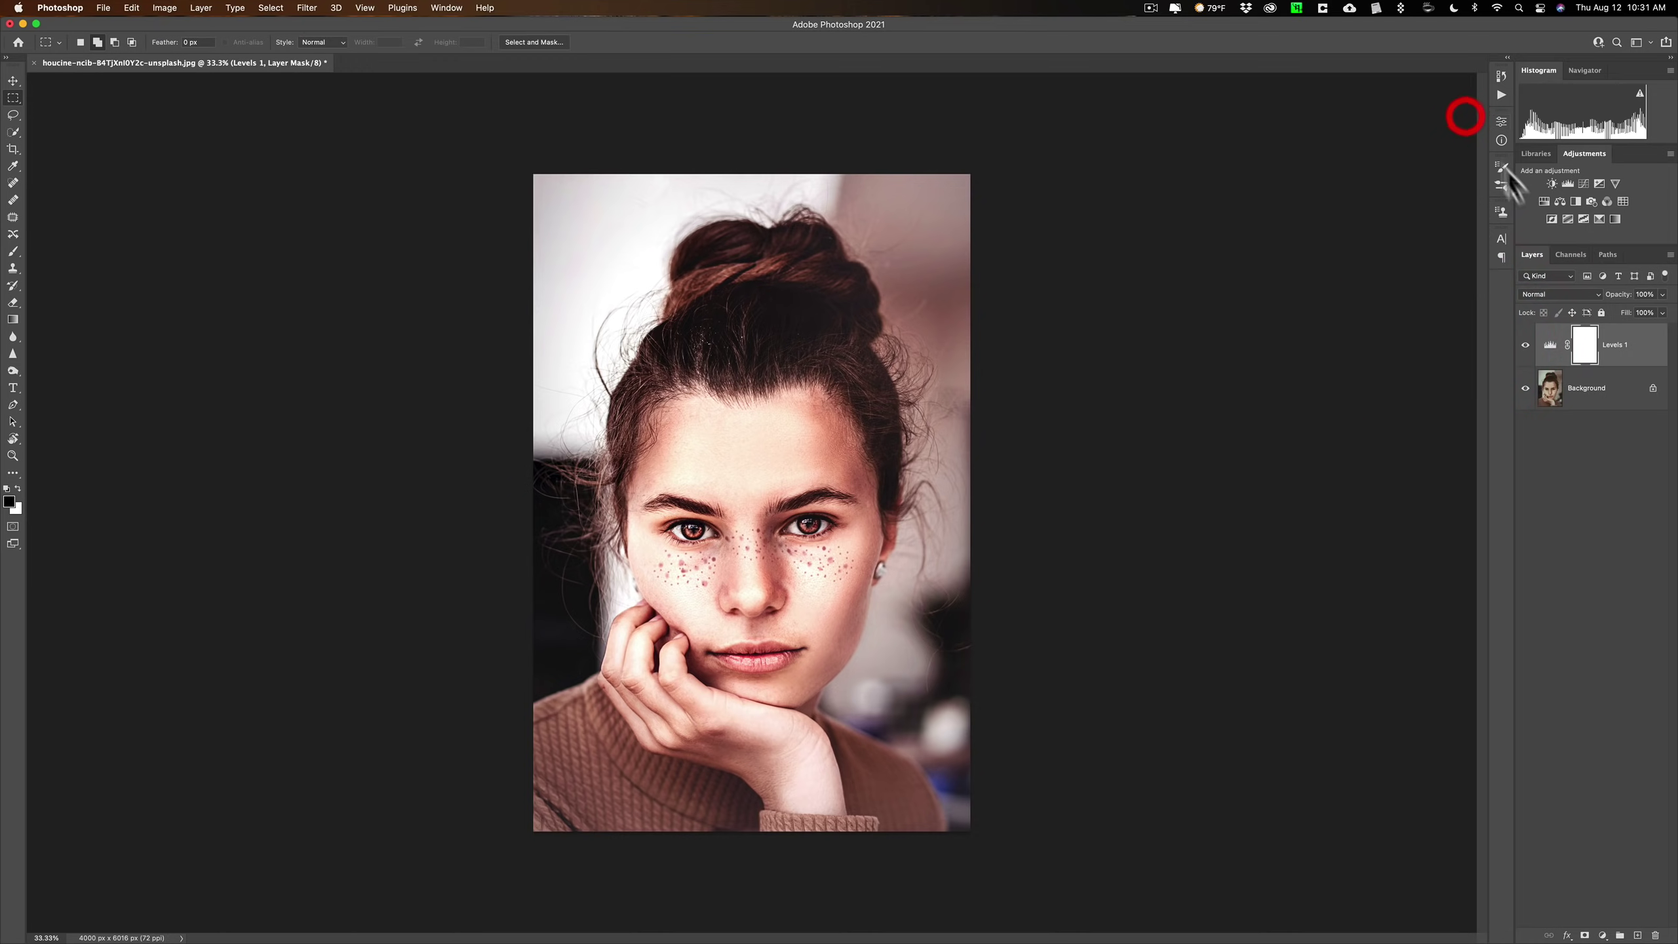
left_click(1525, 344)
left_click(1525, 345)
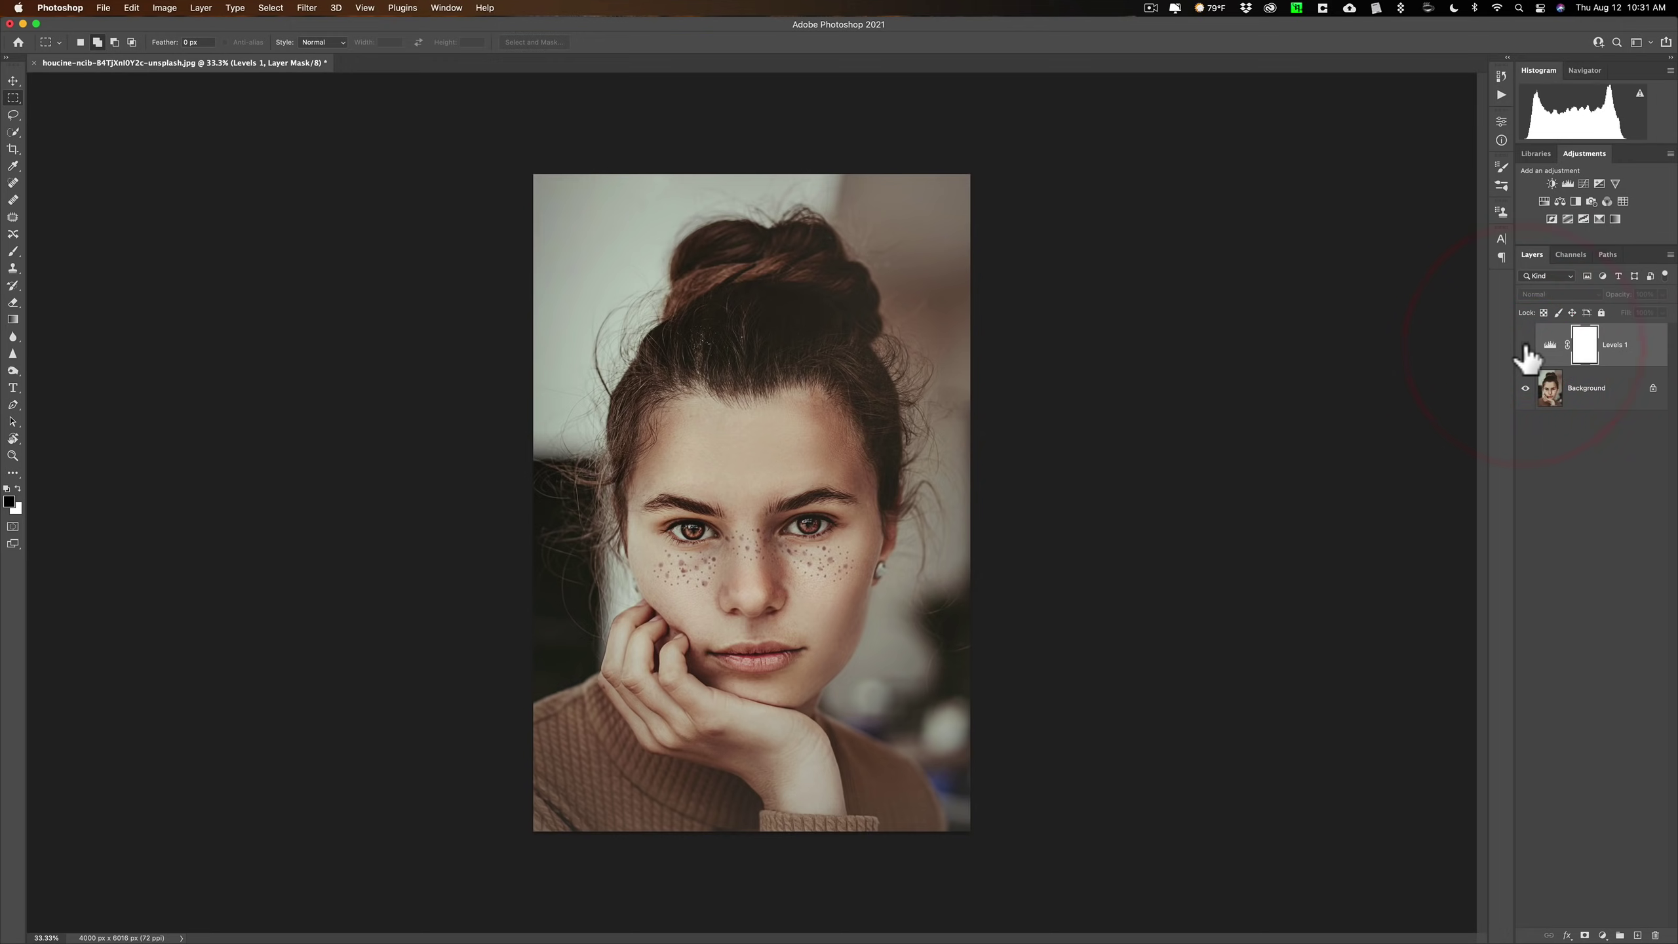
left_click(1526, 344)
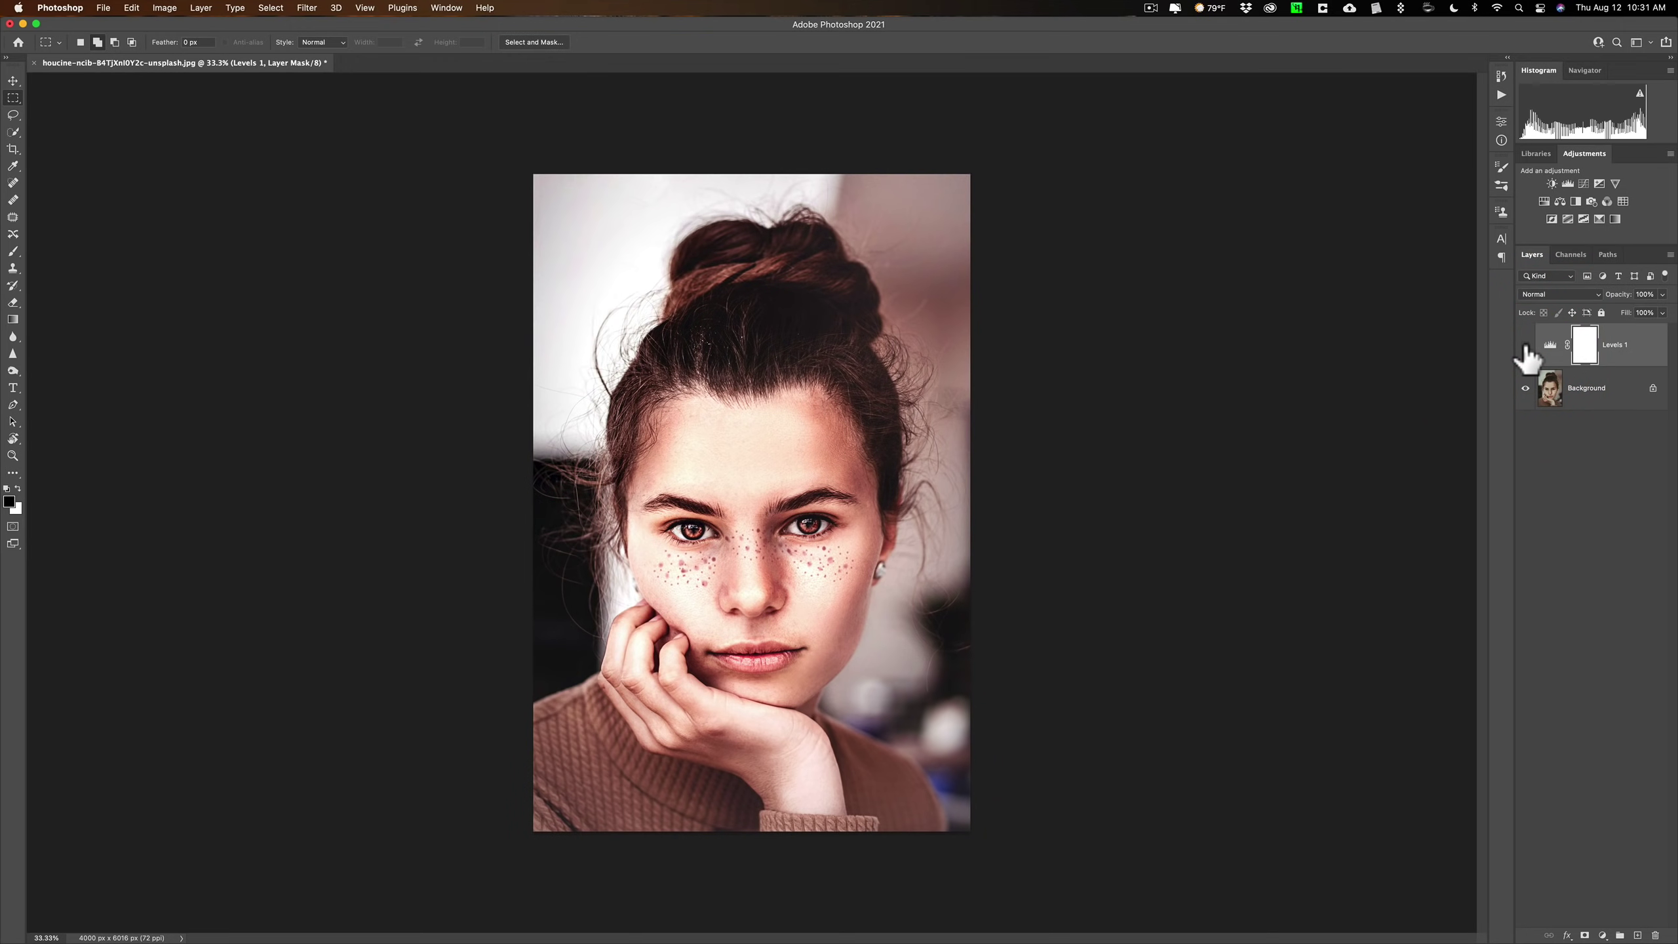
left_click(1525, 344)
left_click(1525, 344)
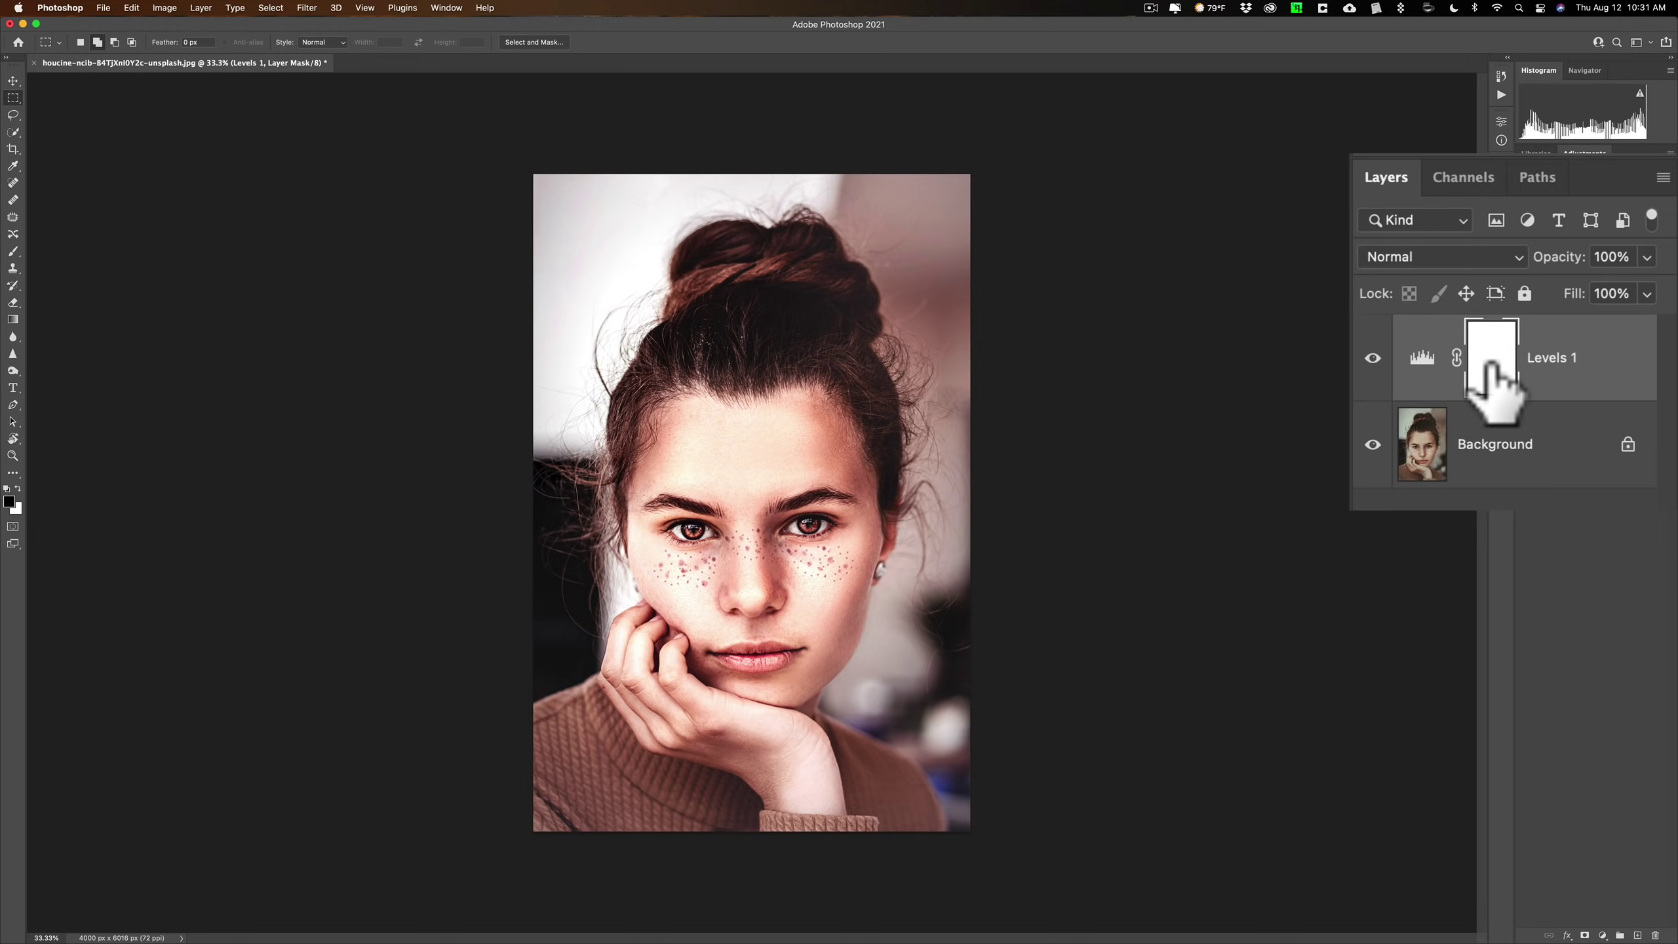
Select the Levels 1 layer mask thumbnail and switch to the Brush tool (B)
left_click(1492, 361)
left_click(1492, 324)
left_click(1420, 366)
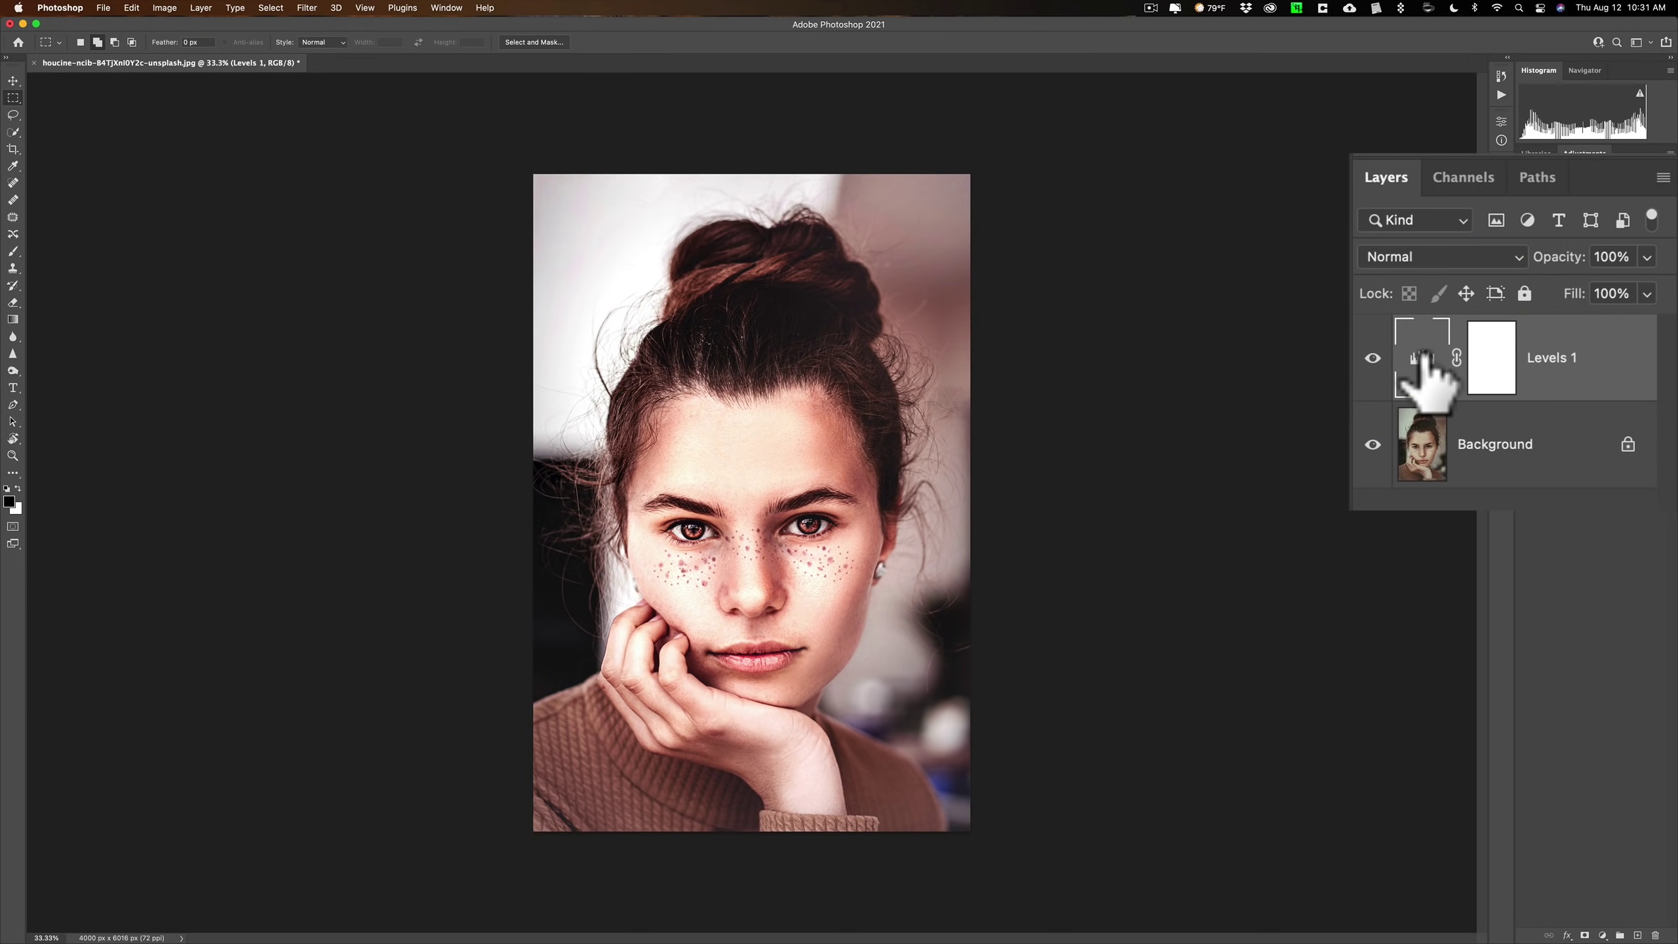
left_click(1491, 359)
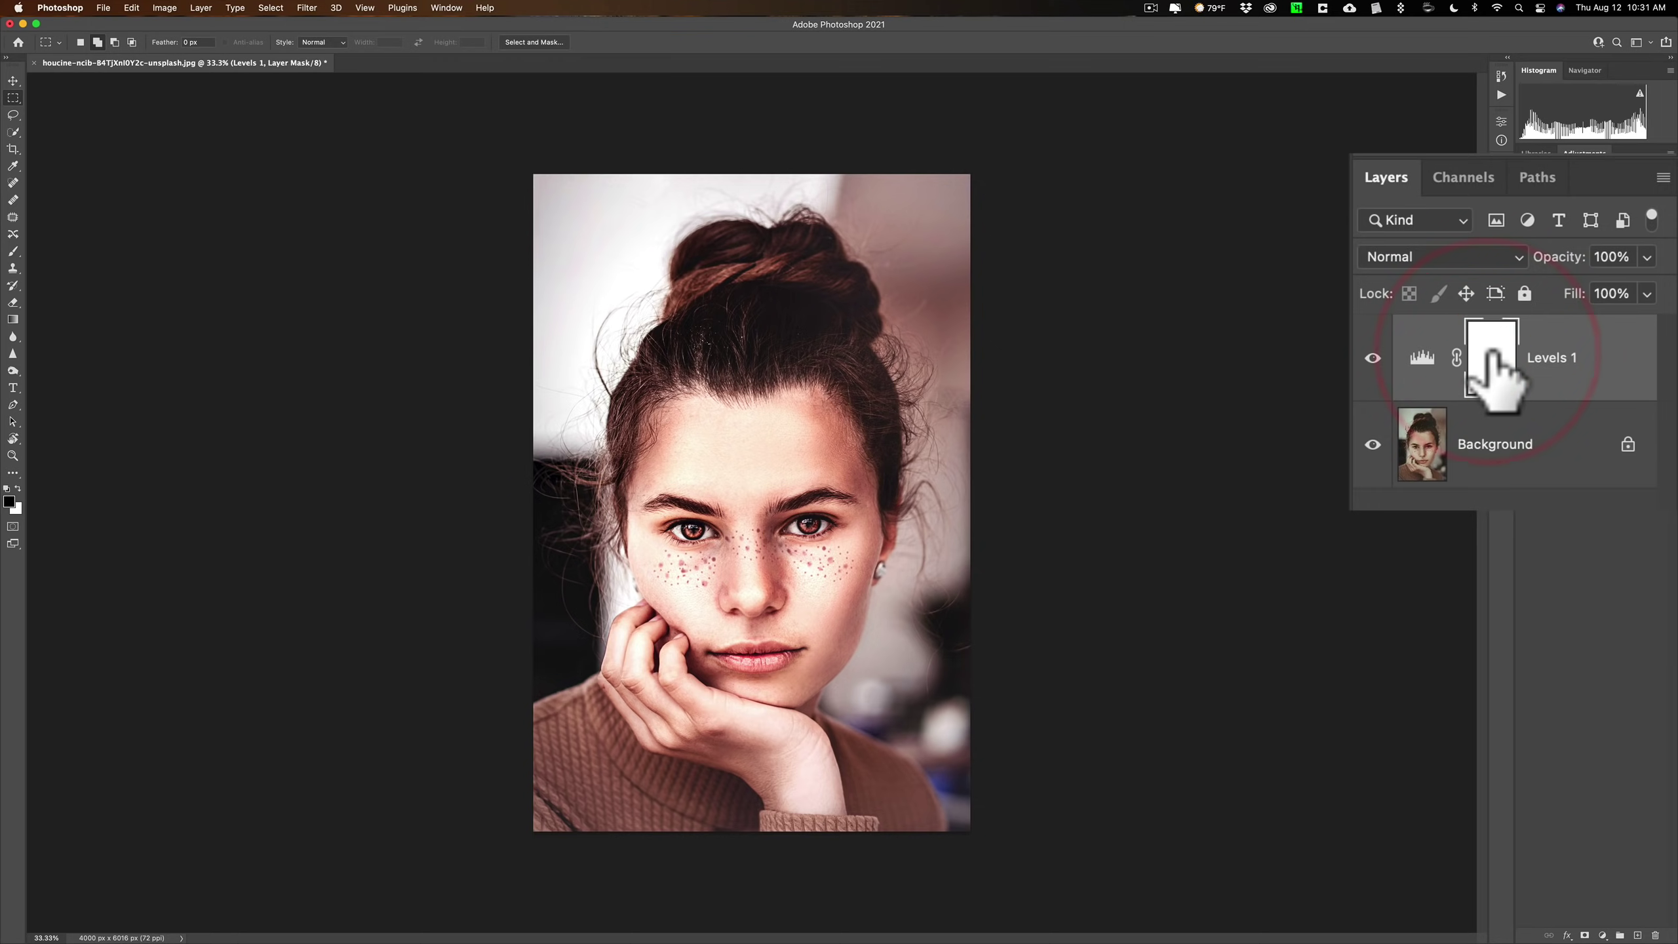
key("b")
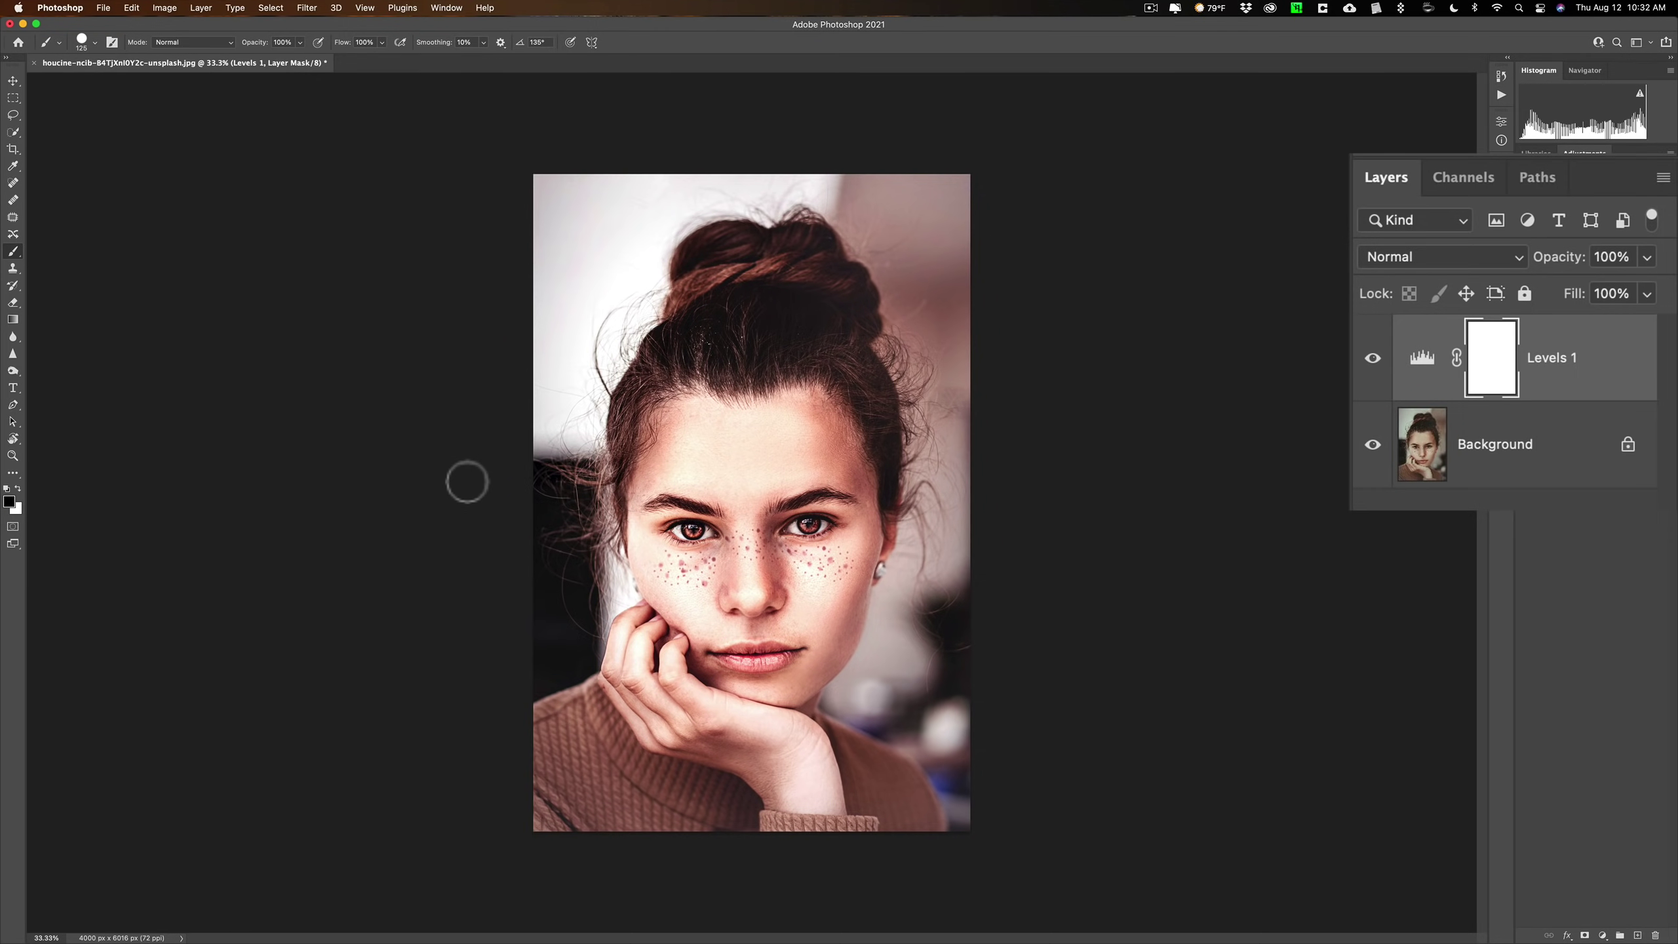
key("bracketright")
key("bracketright")
key("bracketright")
key("bracketright")
key("bracketright")
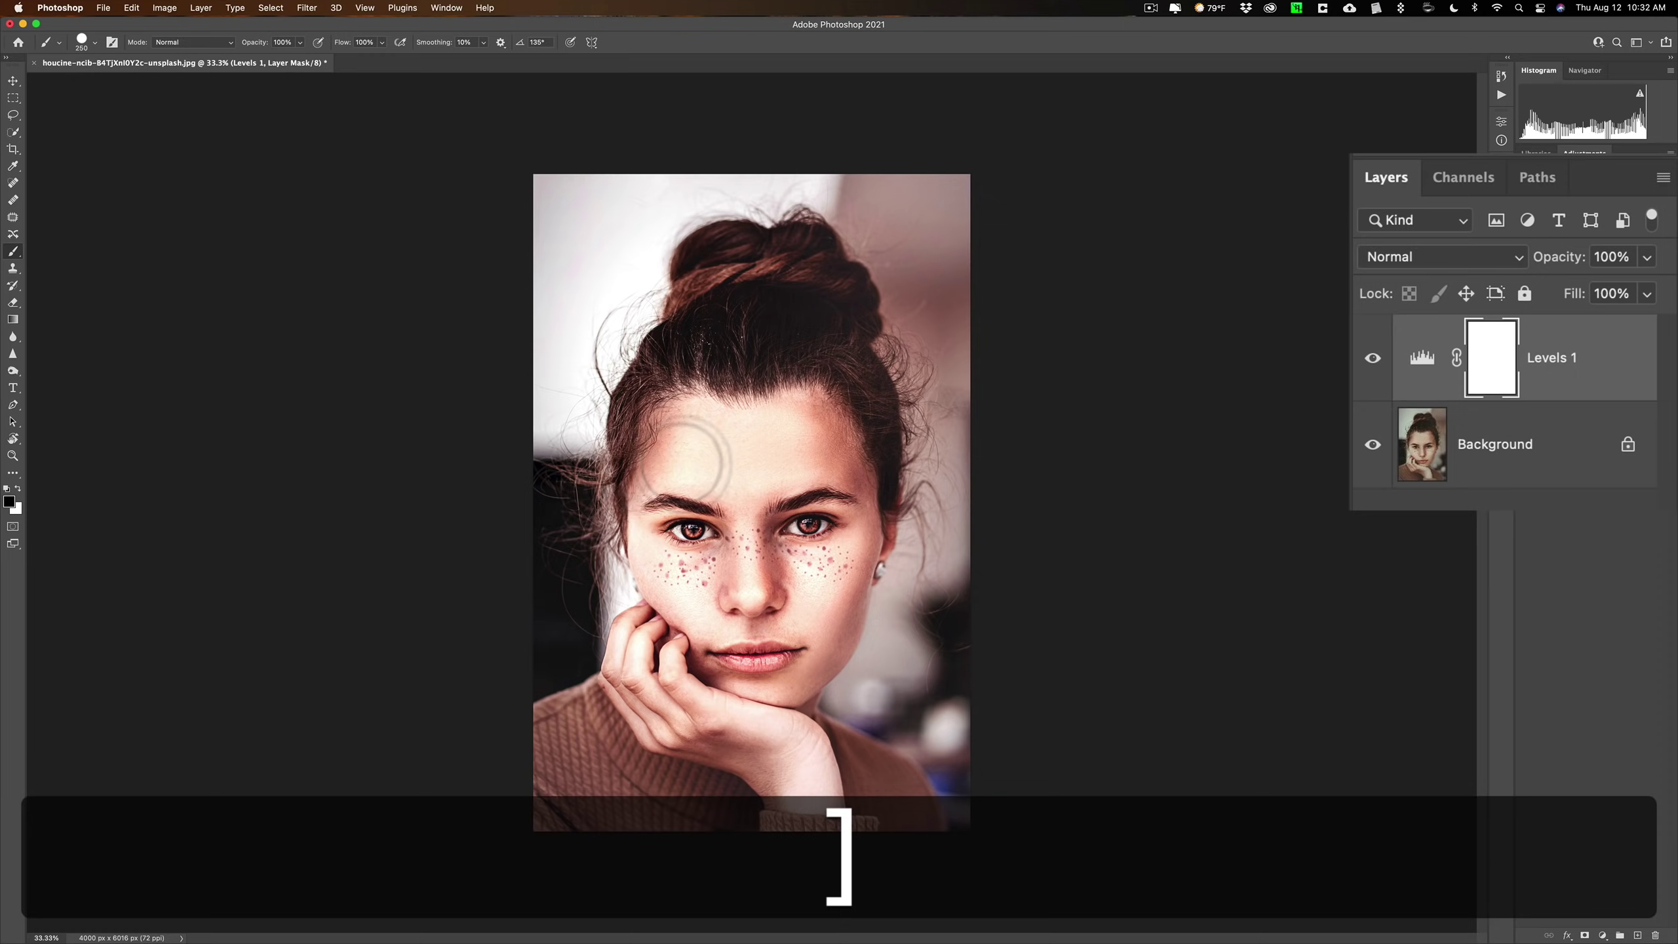
key("bracketright")
mouse_move(700, 459)
left_mouse_down()
mouse_move(803, 446)
mouse_move(714, 495)
mouse_move(804, 508)
mouse_move(799, 590)
mouse_move(777, 536)
mouse_move(691, 518)
mouse_move(690, 577)
mouse_move(695, 446)
mouse_move(794, 463)
mouse_move(805, 599)
mouse_move(778, 608)
mouse_move(753, 561)
left_mouse_up()
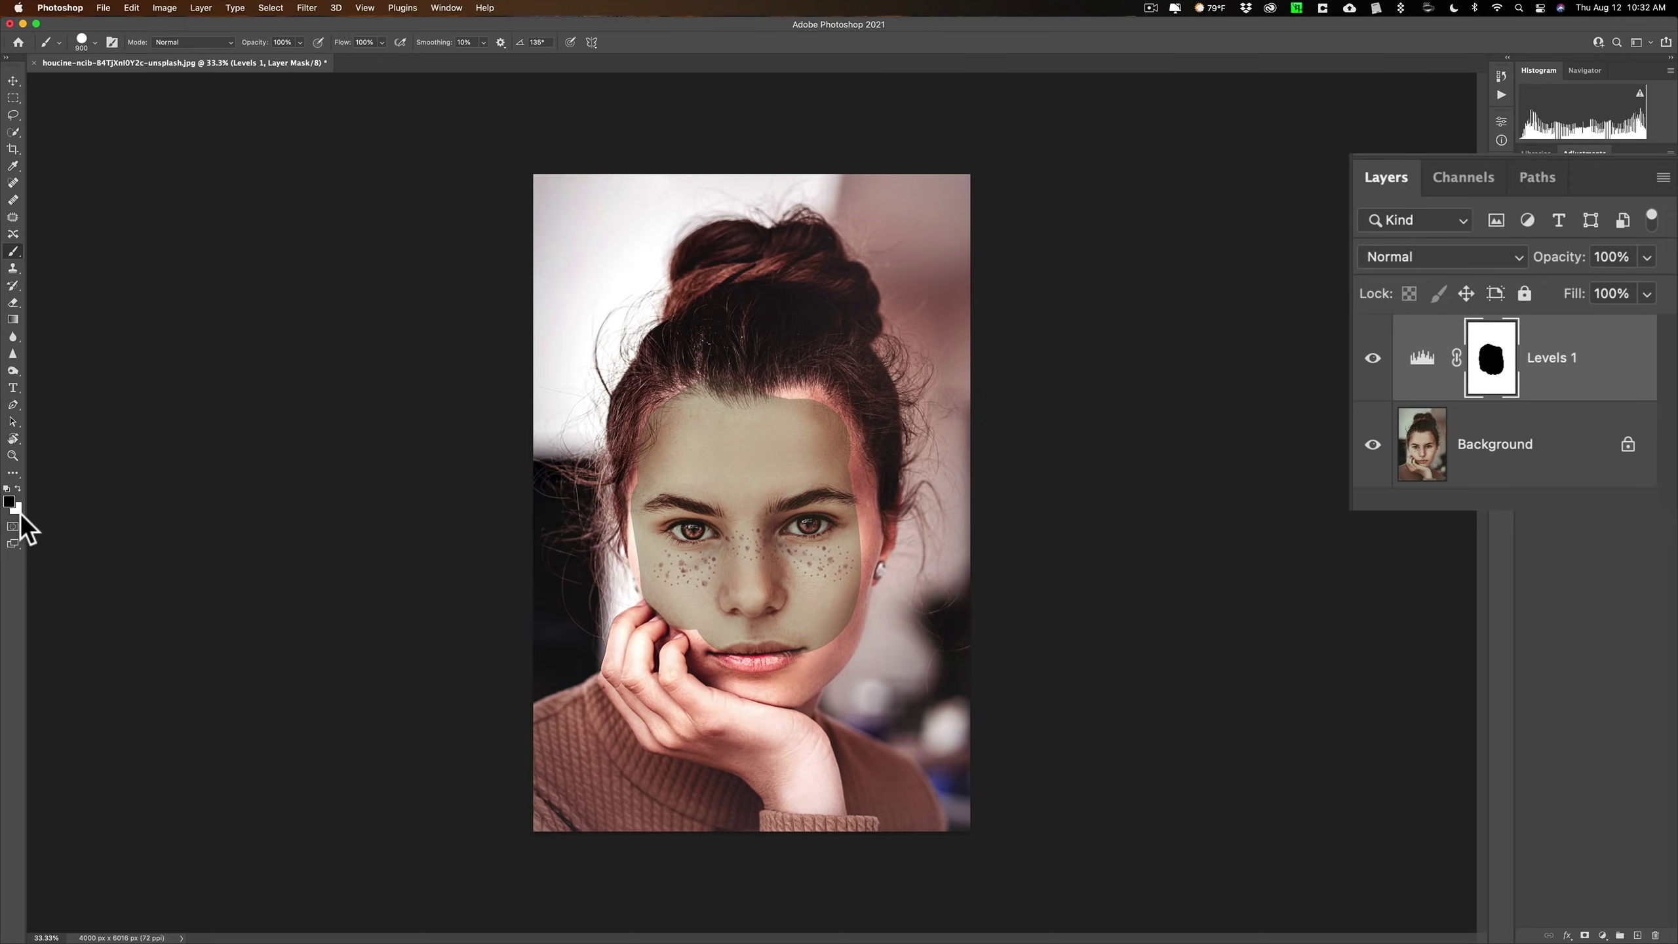
key("x")
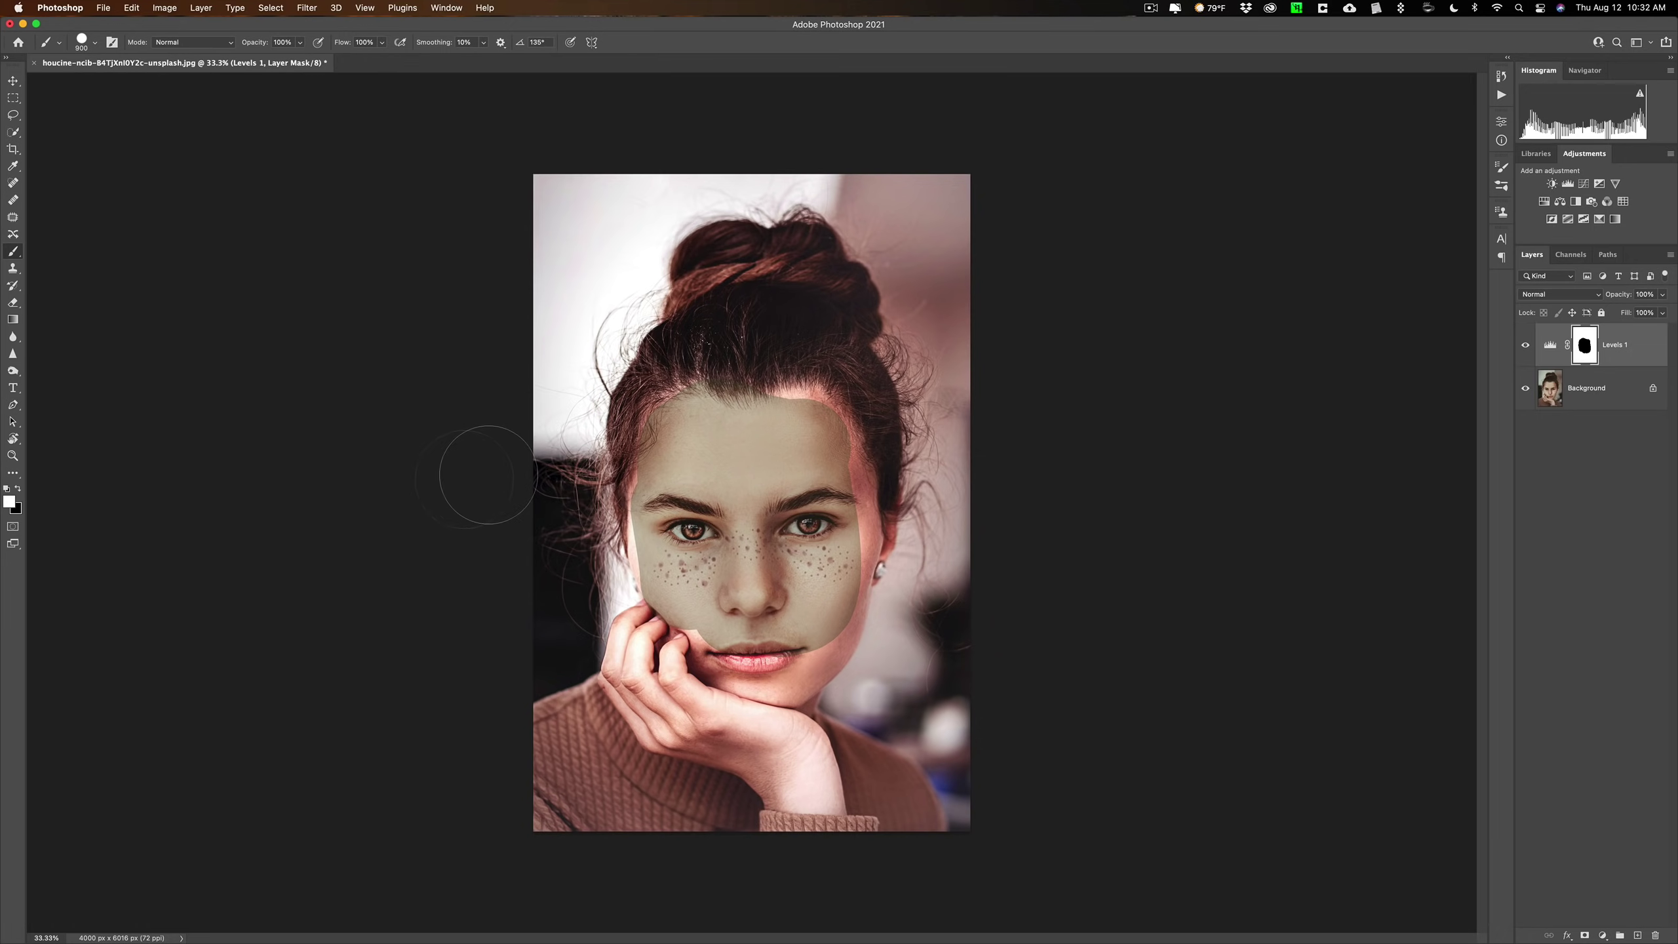
mouse_move(614, 375)
left_mouse_down()
mouse_move(793, 423)
mouse_move(727, 482)
mouse_move(760, 529)
mouse_move(660, 548)
mouse_move(793, 608)
mouse_move(694, 614)
left_mouse_up()
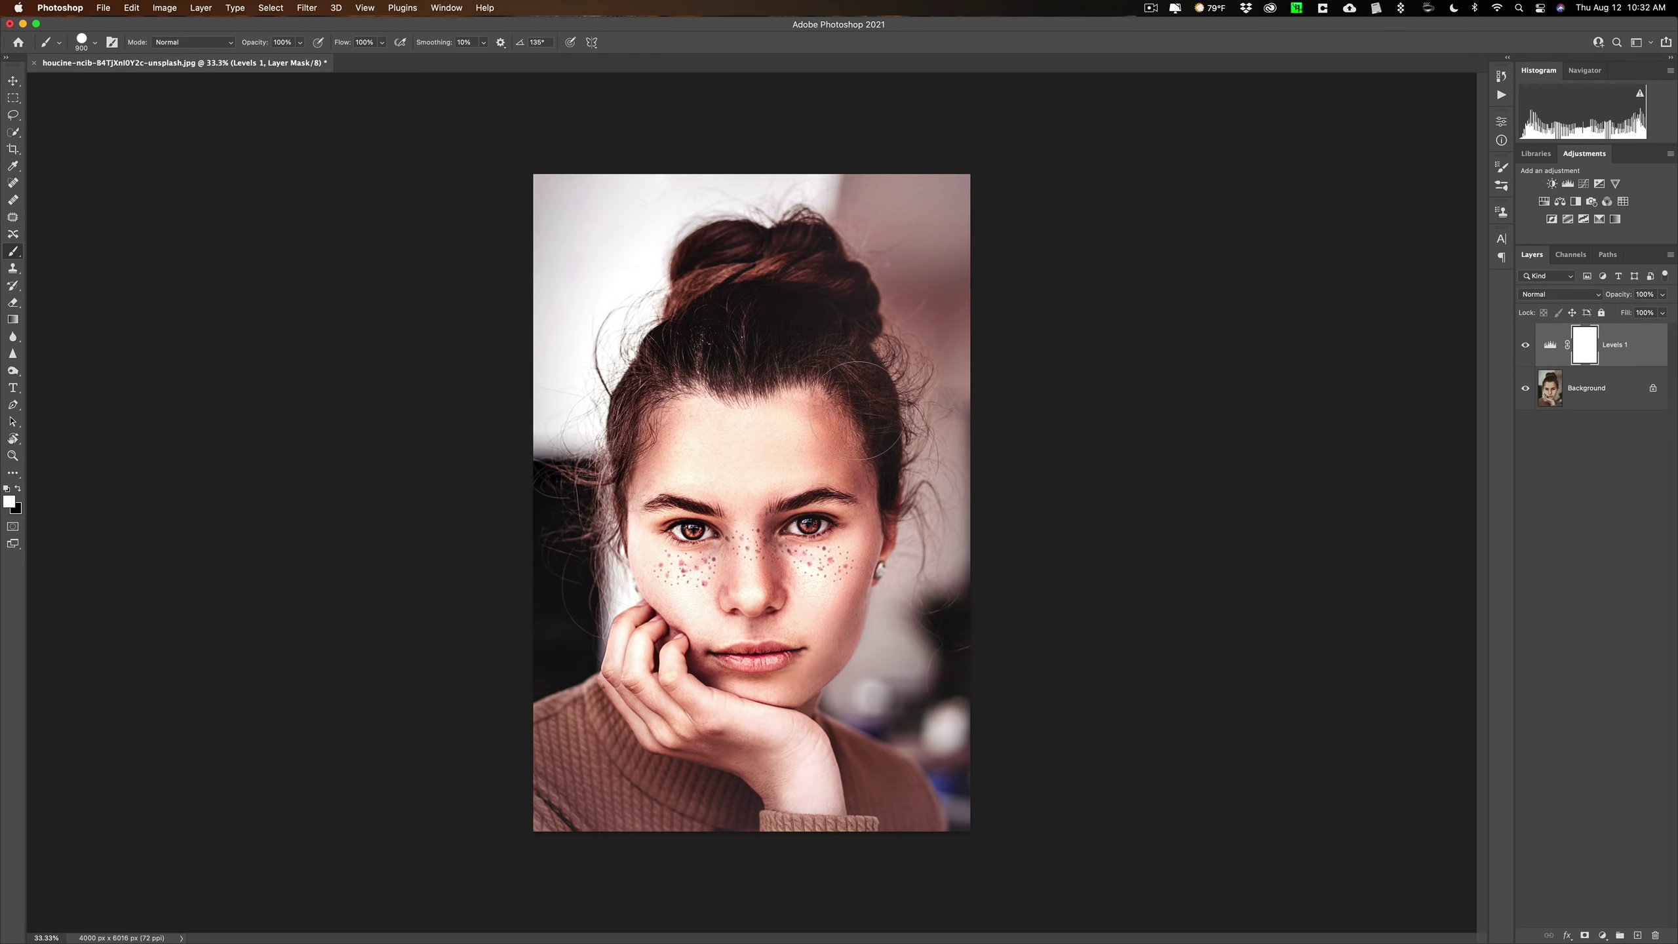
Reduce the brush size to 250, then switch to the Move tool
key("bracketleft")
key("bracketleft")
key("bracketleft")
key("bracketleft")
key("bracketleft")
key("bracketleft")
key("bracketleft")
key("bracketleft")
key("bracketleft")
key("bracketleft")
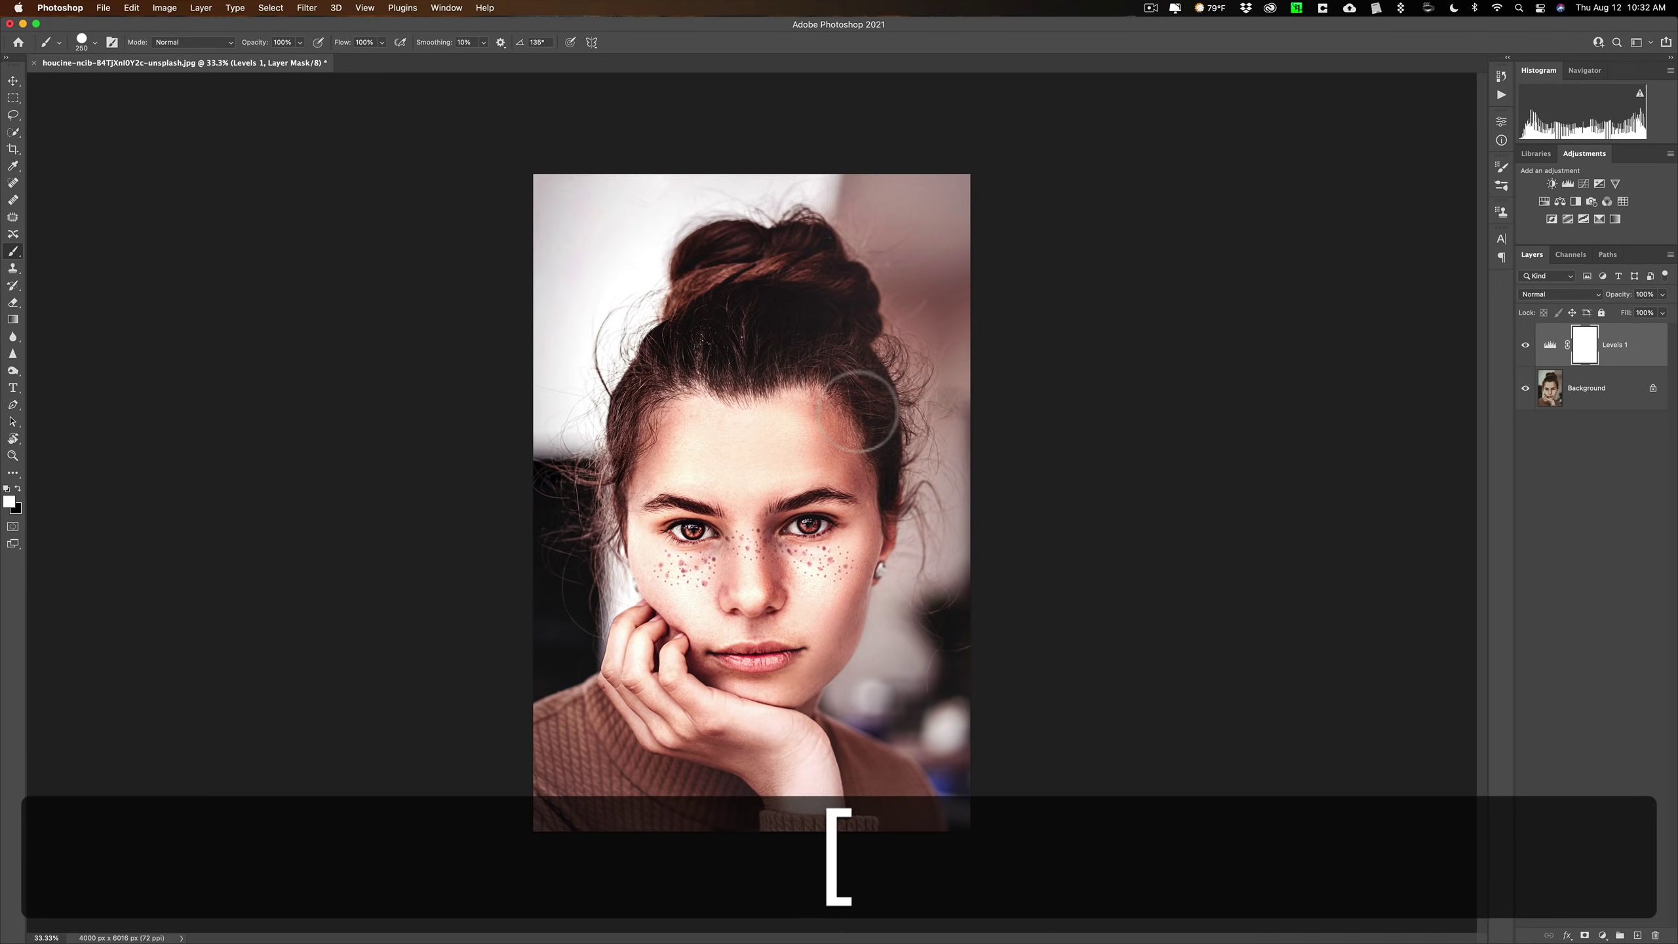
left_click(14, 80)
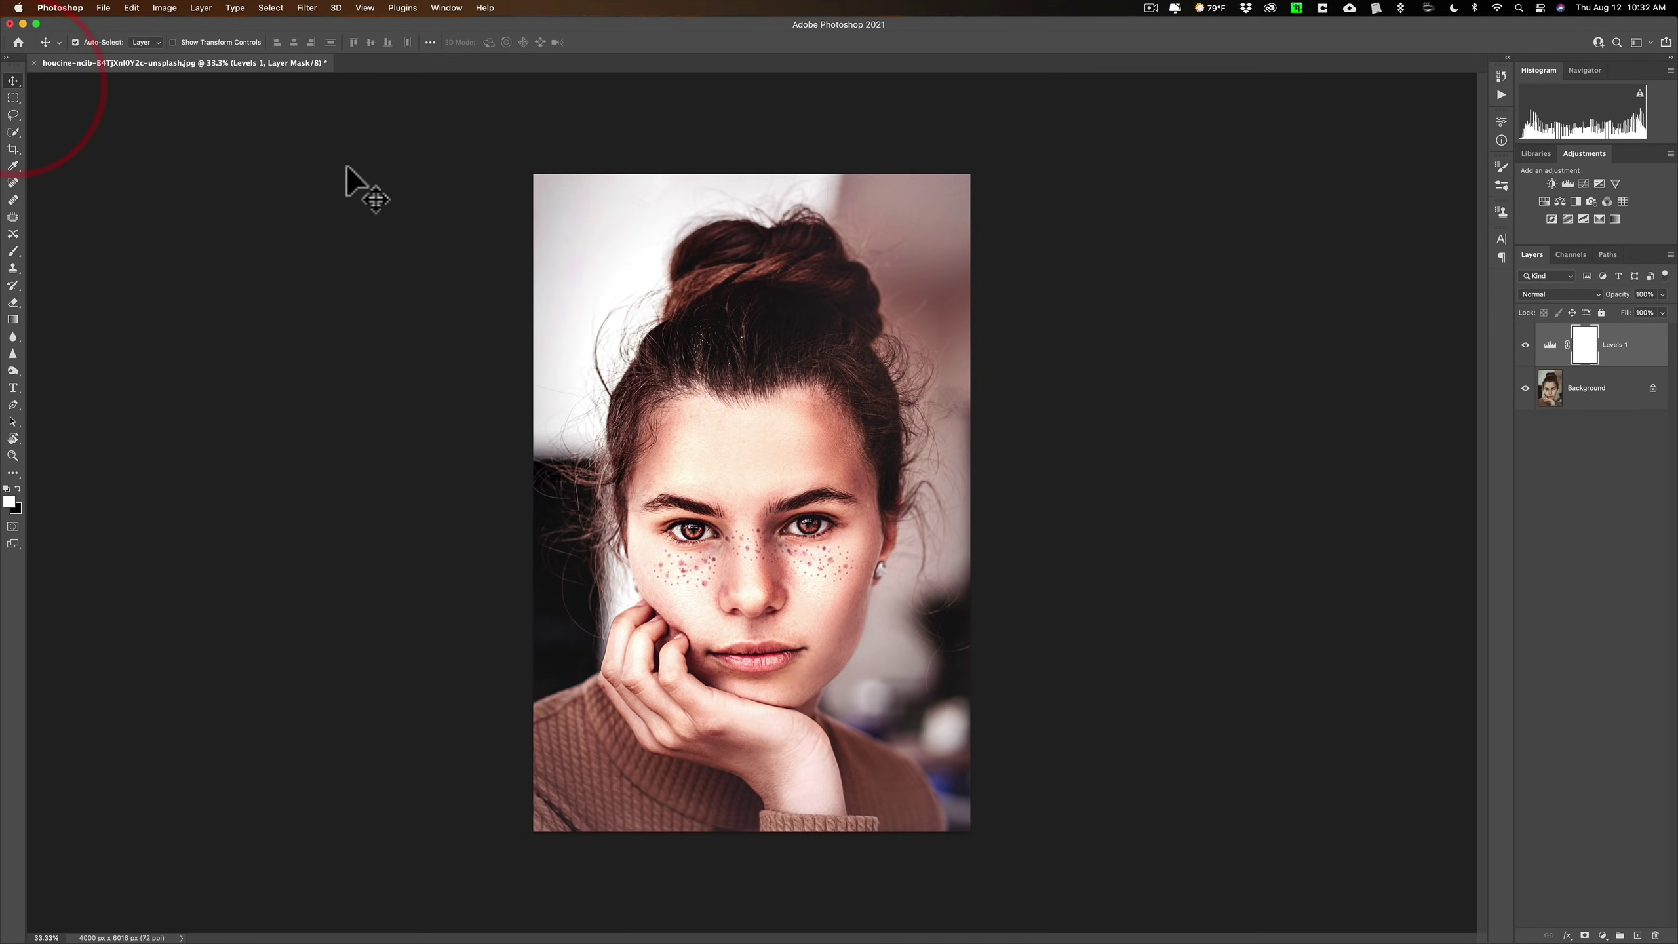